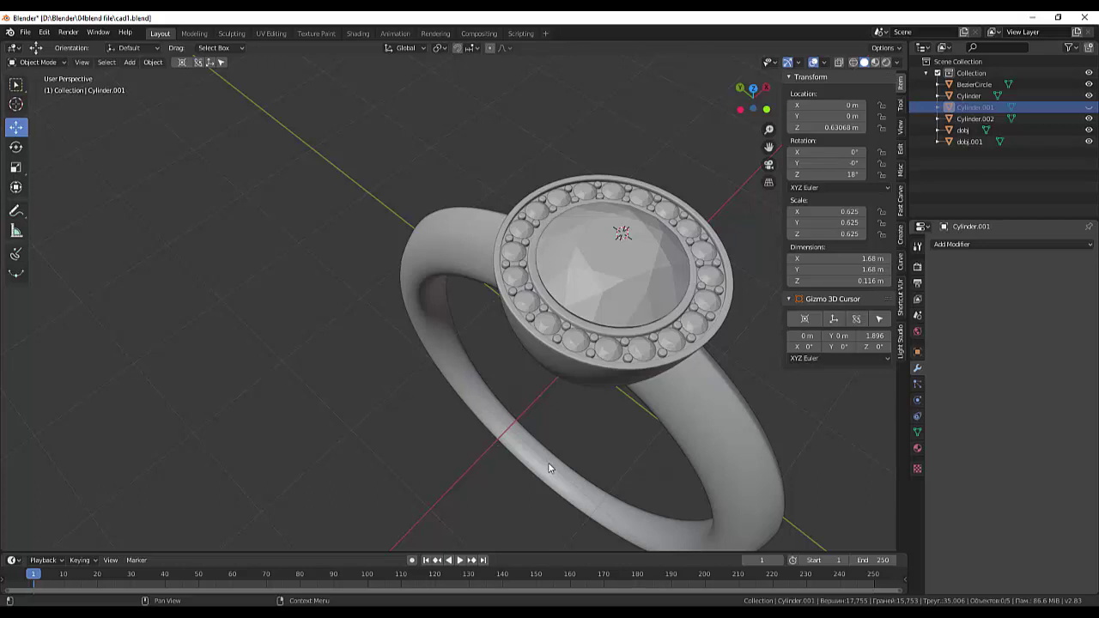
Select the dobj.001 halo stones around the centre gem and confirm their 0.625 scale
{"action": "scroll", "coordinate": [581, 344], "scroll_direction": "up", "scroll_amount": 3}
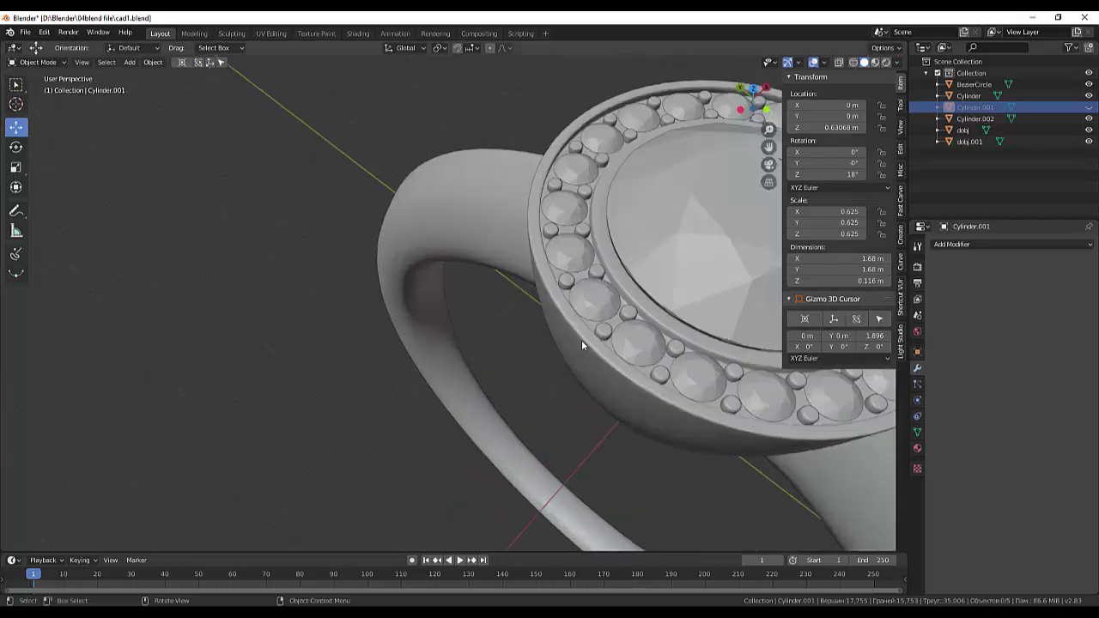
{"action": "middle_click_drag", "start_coordinate": [581, 340], "coordinate": [558, 347]}
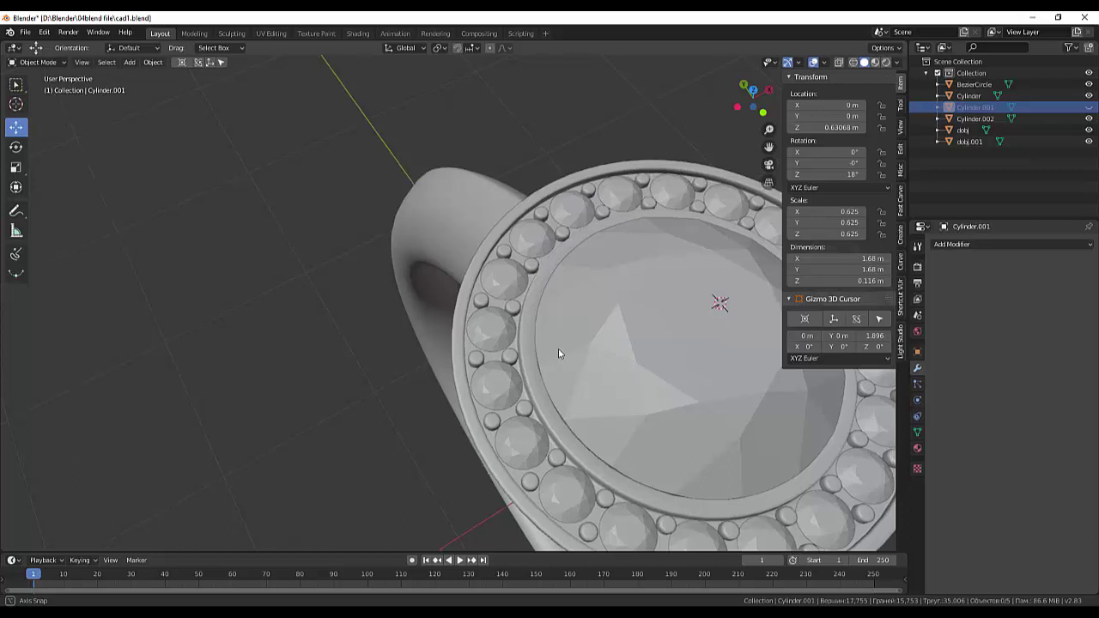
{"action": "middle_click_drag", "start_coordinate": [558, 347], "coordinate": [565, 351]}
{"action": "left_click", "coordinate": [529, 307]}
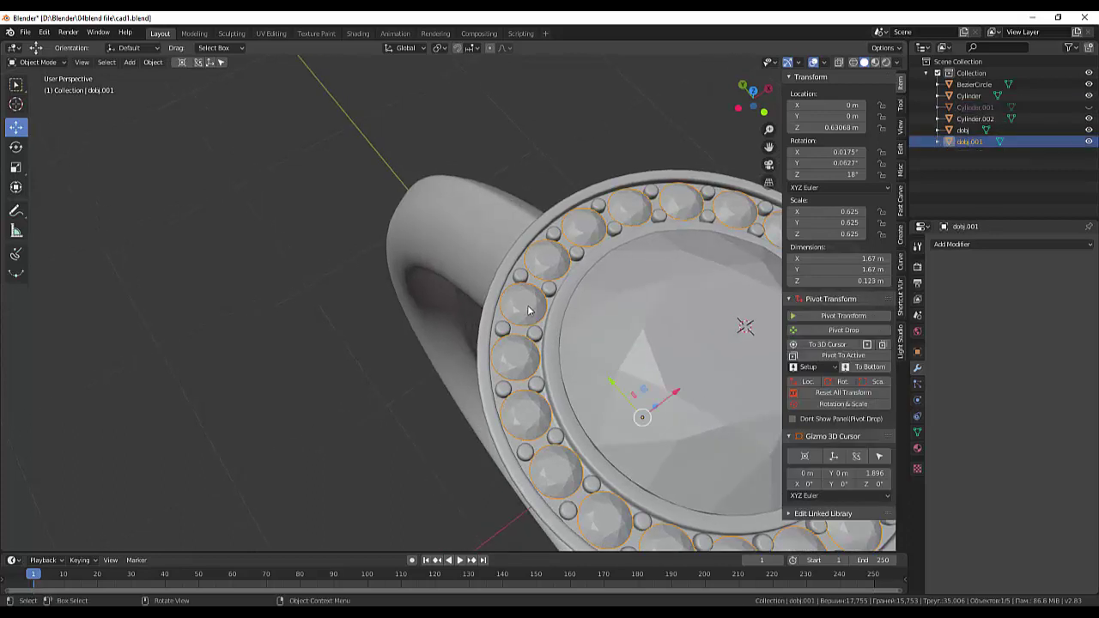
{"action": "key", "text": "s"}
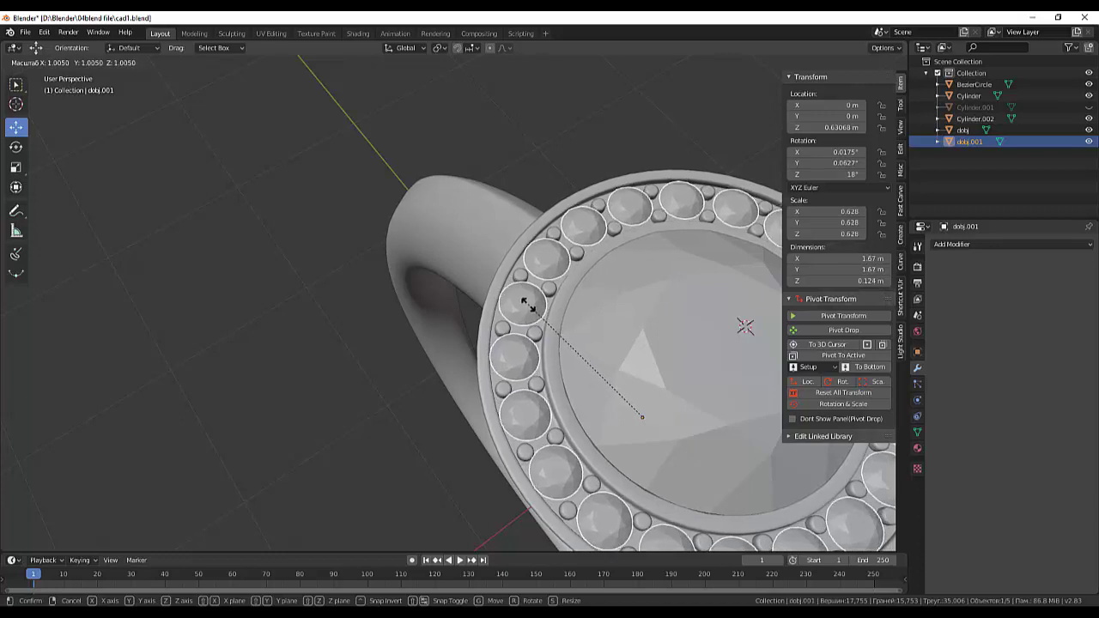
{"action": "left_click", "coordinate": [529, 307]}
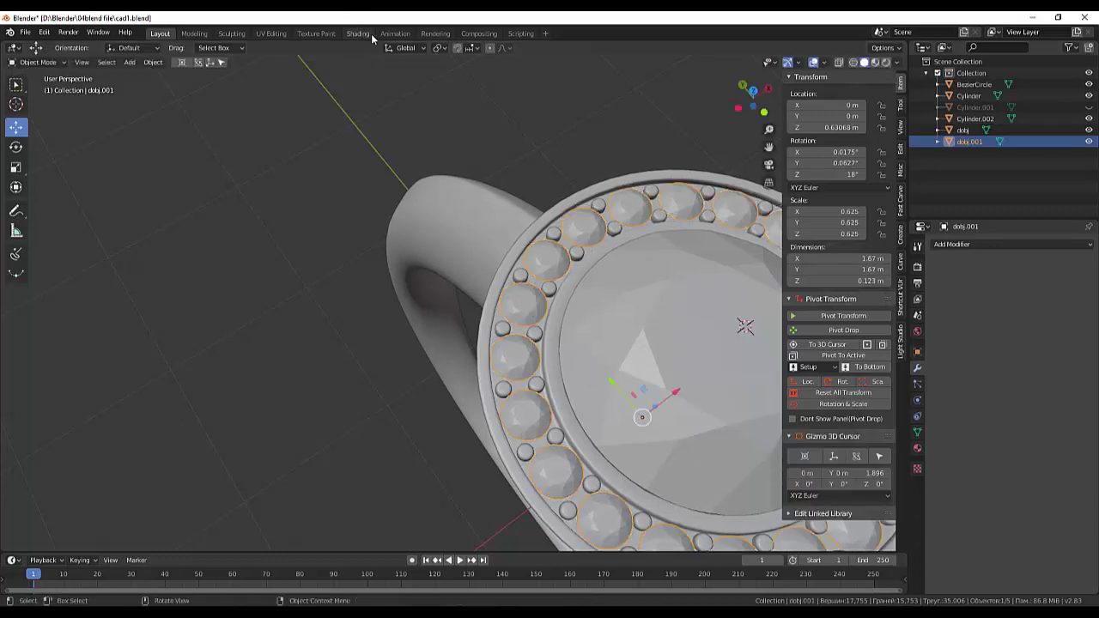
Set transform orientation to Normal and pivot point to Individual Origins, checking the snap options
{"action": "left_click", "coordinate": [413, 49]}
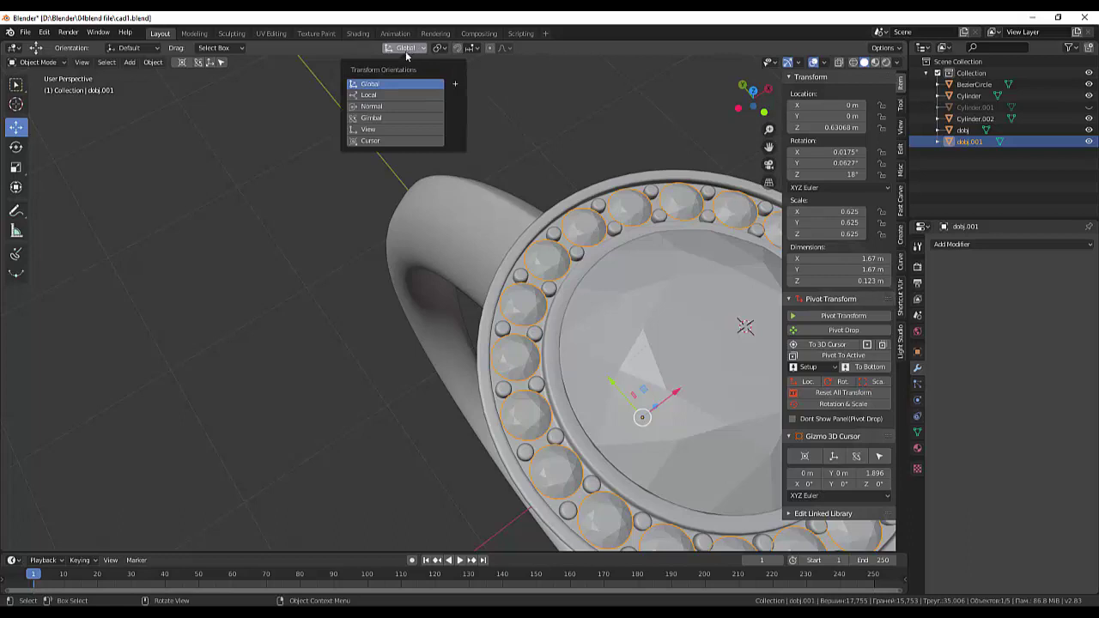
{"action": "left_click", "coordinate": [382, 106]}
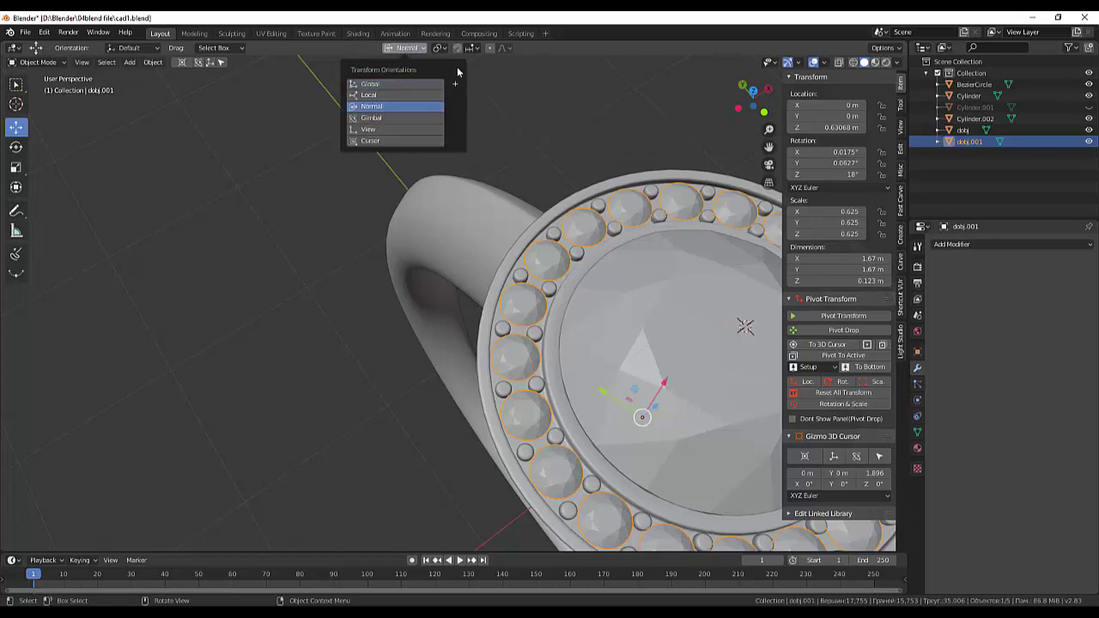
{"action": "left_click", "coordinate": [471, 48]}
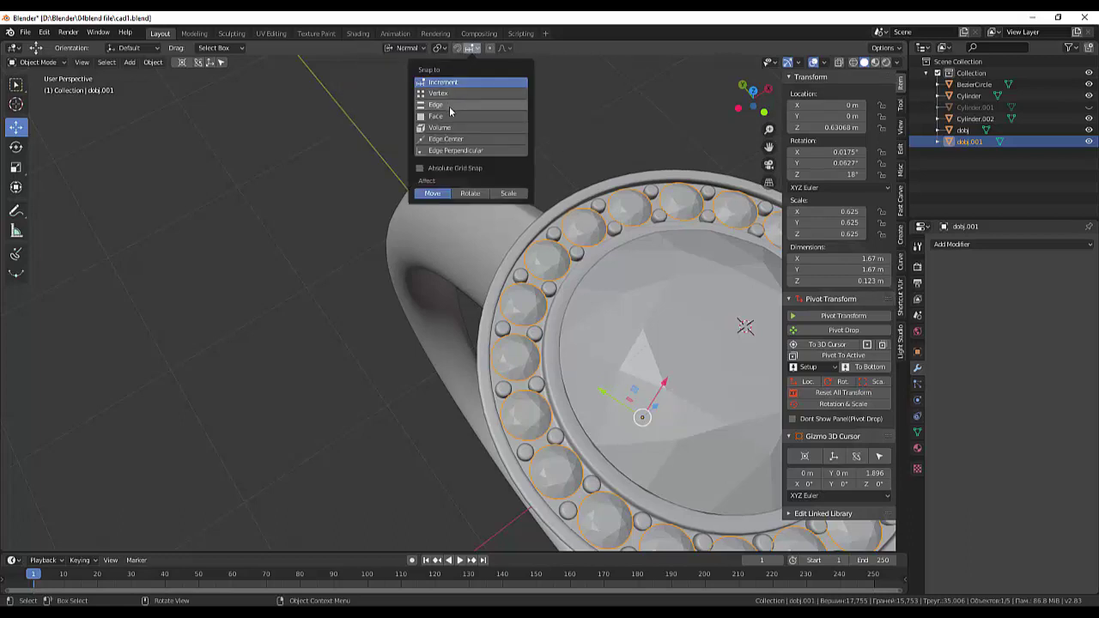
{"action": "left_click", "coordinate": [438, 48]}
{"action": "left_click", "coordinate": [469, 50]}
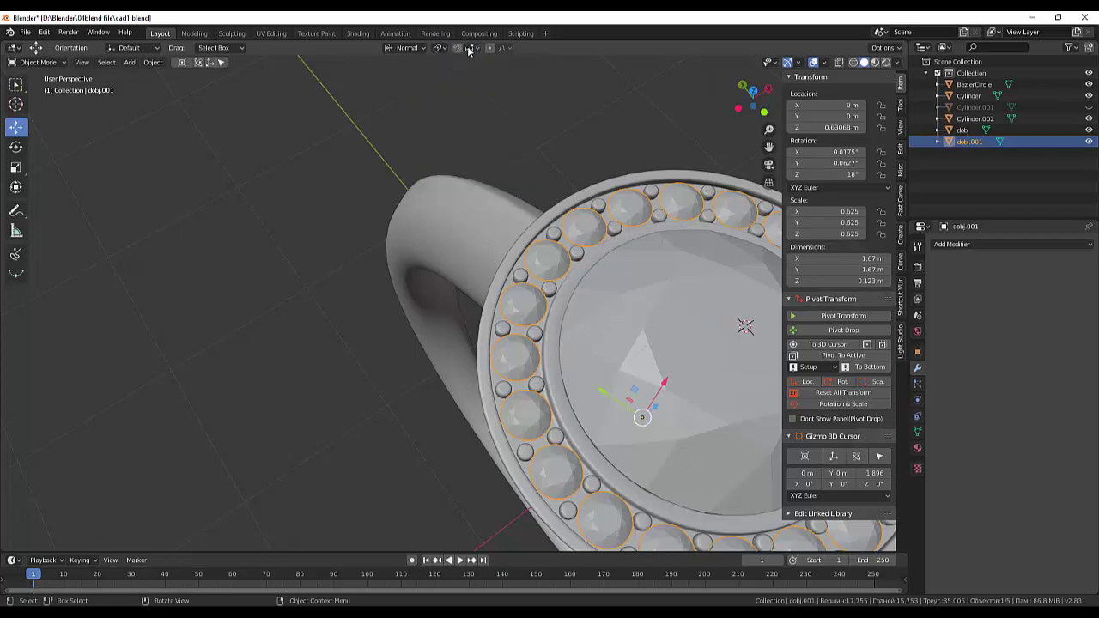
{"action": "left_click", "coordinate": [468, 49]}
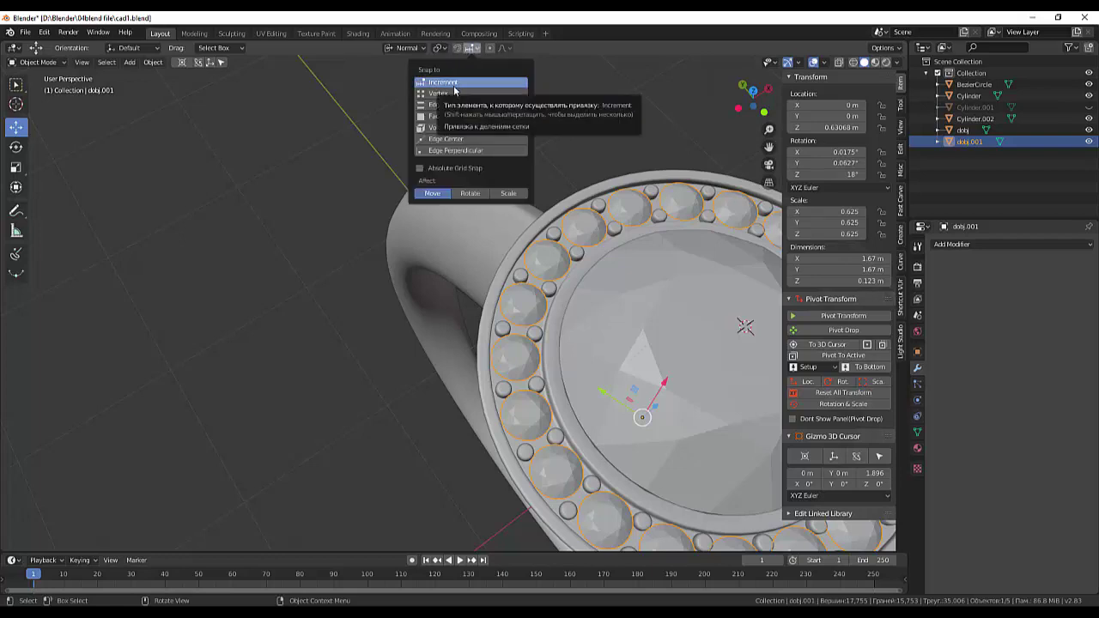
{"action": "left_click", "coordinate": [443, 49]}
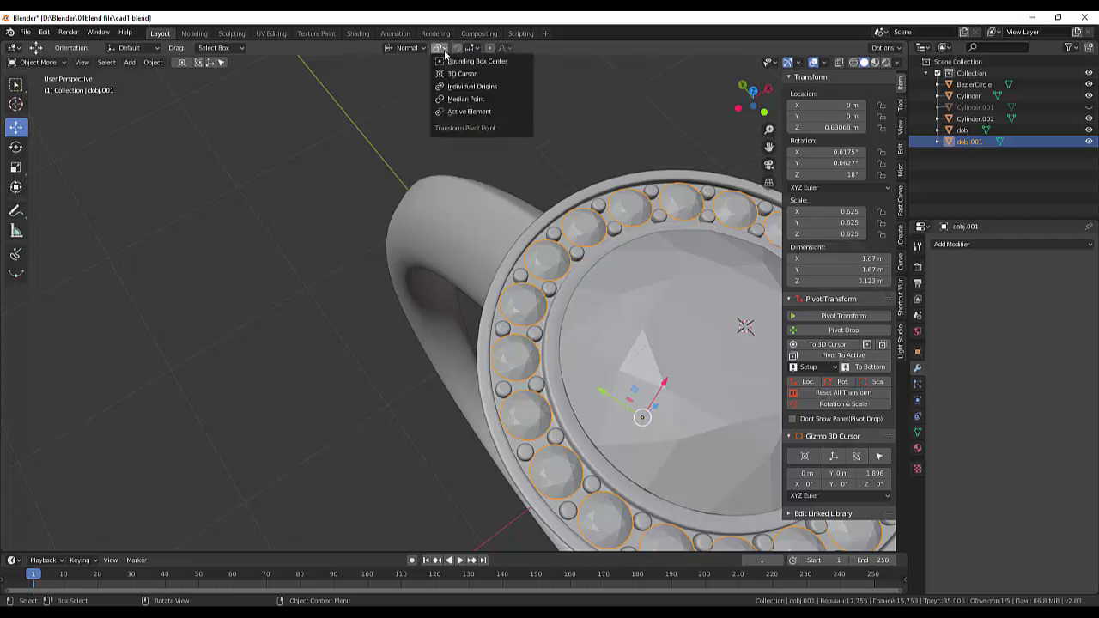
{"action": "left_click", "coordinate": [453, 88]}
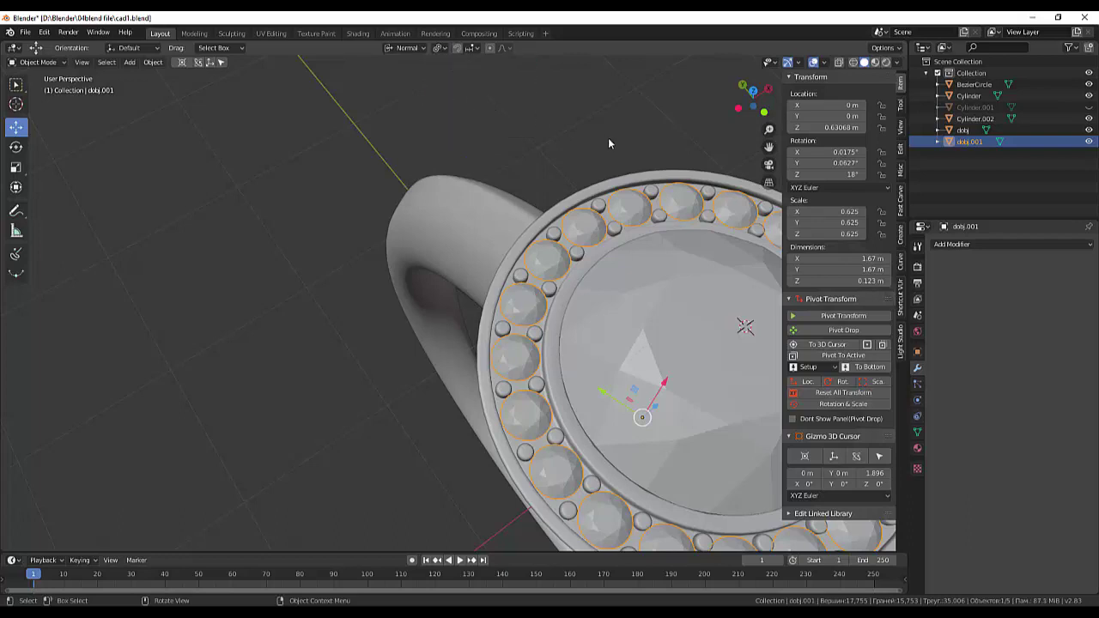
Try scaling the halo stones, then deselect everything and orbit to view the bezel
{"action": "key", "text": "s"}
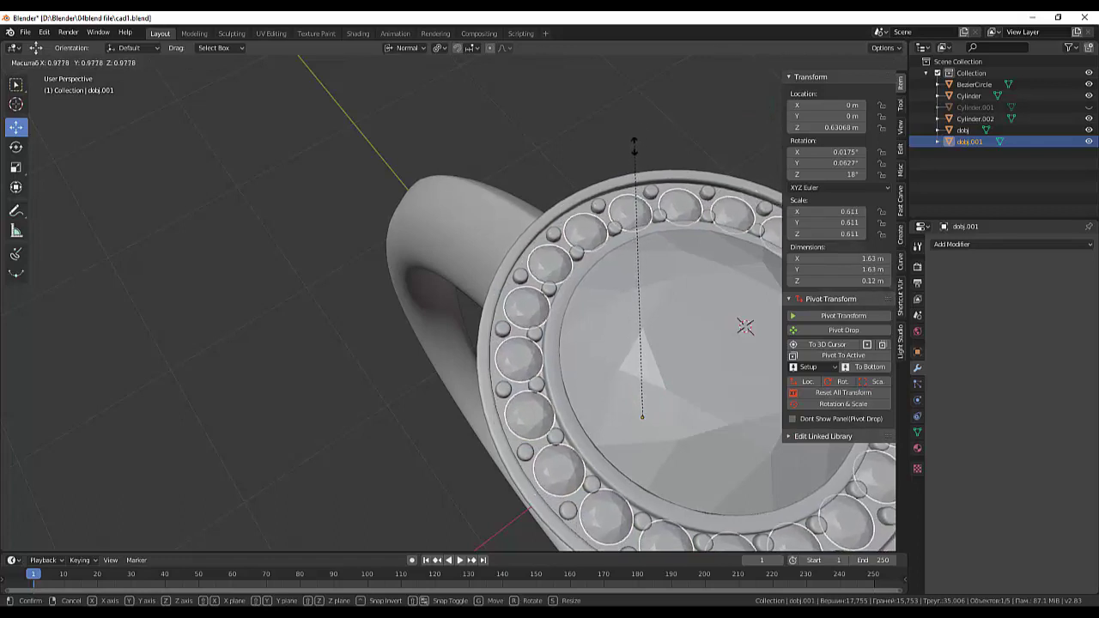
{"action": "left_click", "coordinate": [637, 139]}
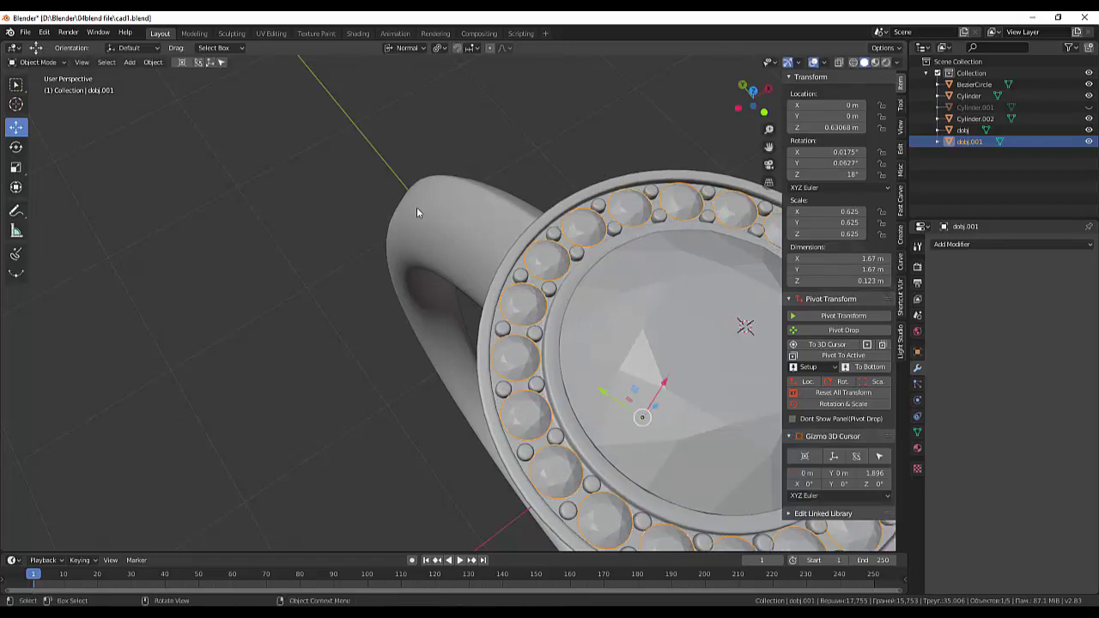
{"action": "left_click", "coordinate": [370, 234]}
{"action": "mouse_move", "coordinate": [434, 227]}
{"action": "middle_mouse_down"}
{"action": "mouse_move", "coordinate": [424, 192]}
{"action": "mouse_move", "coordinate": [577, 219]}
{"action": "middle_mouse_up"}
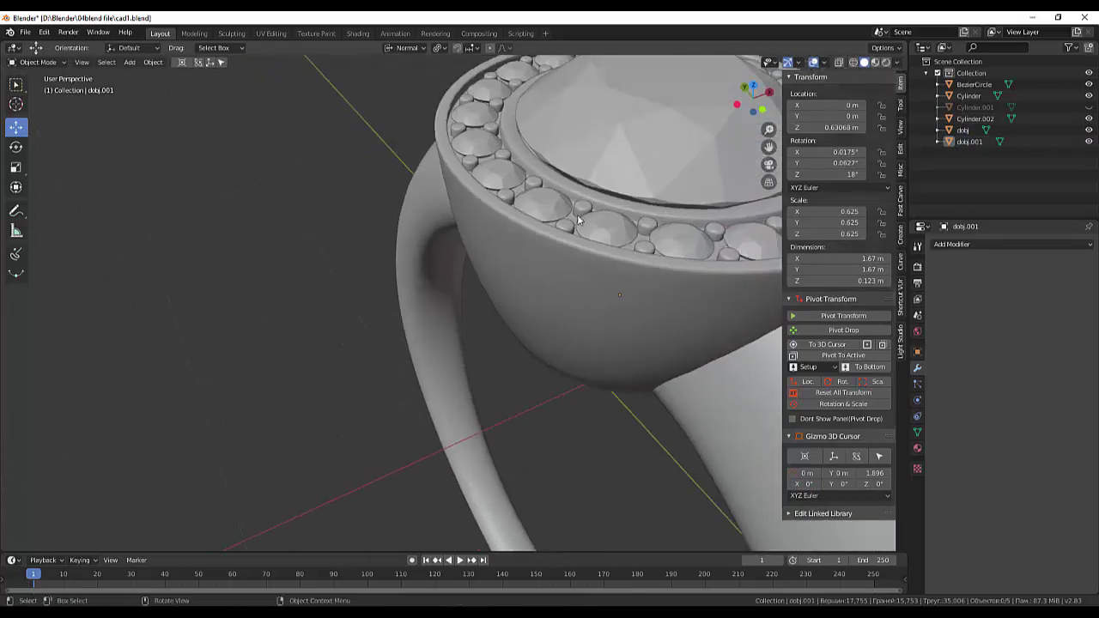
{"action": "left_click", "coordinate": [620, 180]}
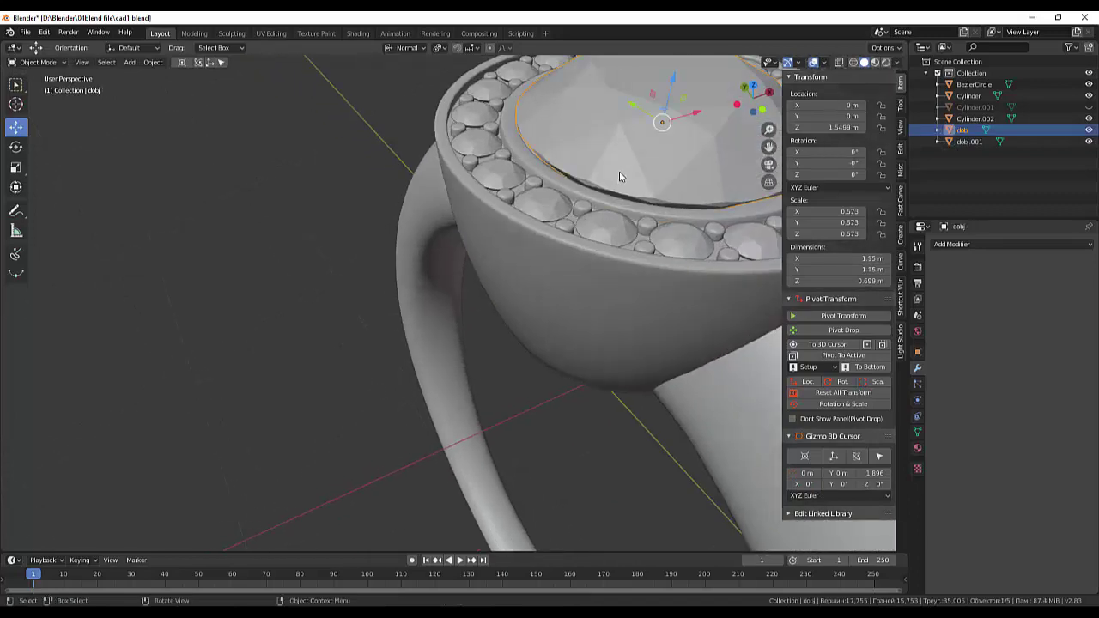
{"action": "left_click", "coordinate": [1089, 130]}
{"action": "middle_click_drag", "start_coordinate": [654, 145], "coordinate": [625, 201]}
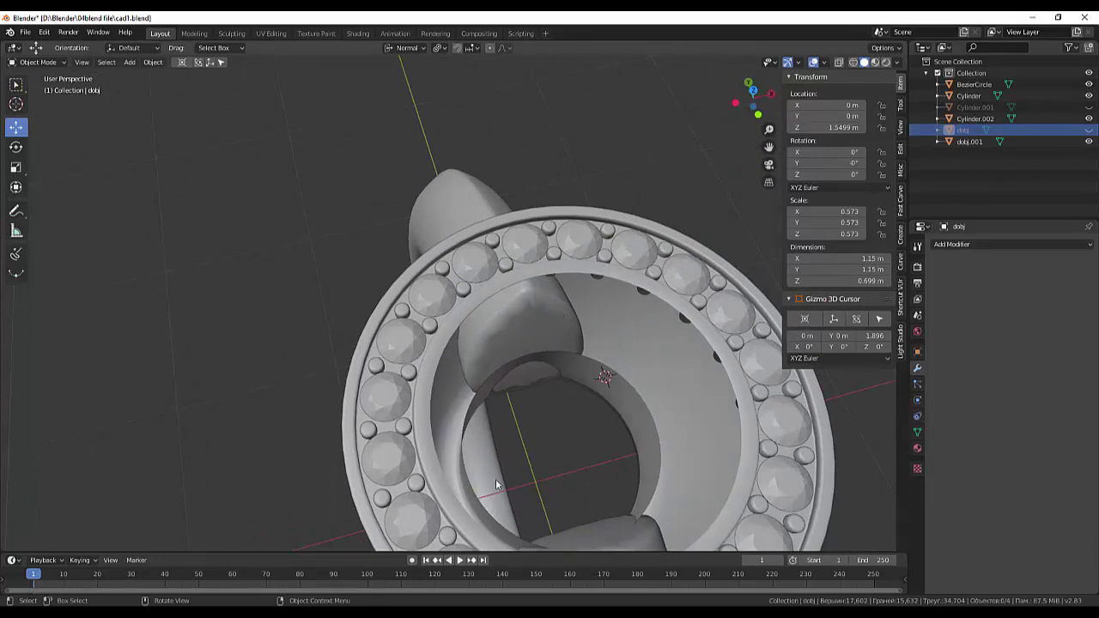
{"action": "left_click", "coordinate": [1089, 130]}
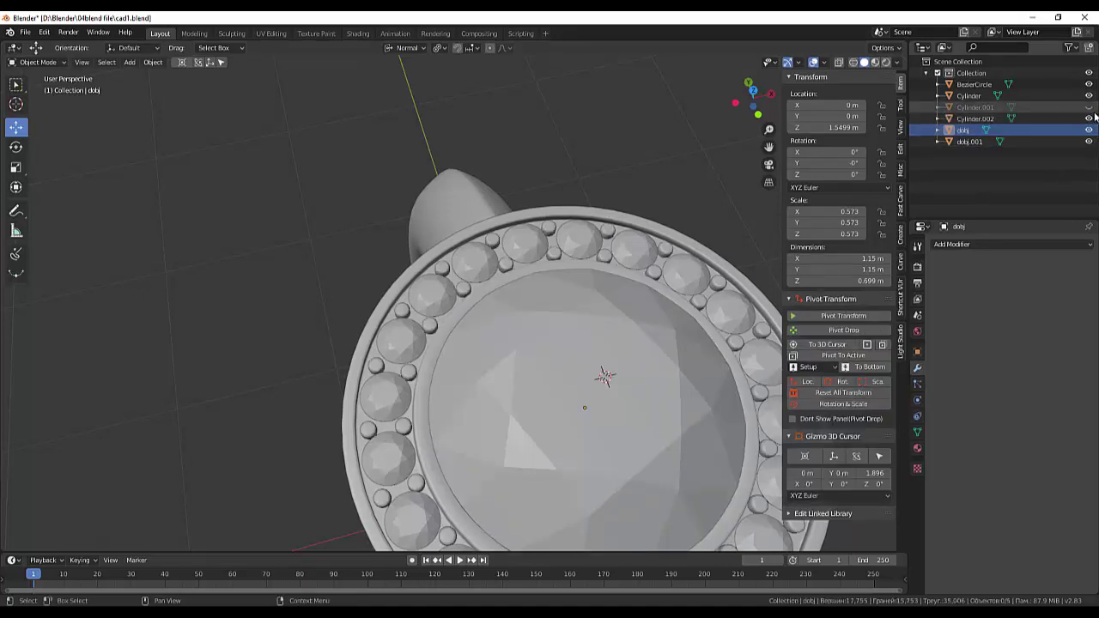
{"action": "left_click", "coordinate": [1089, 118]}
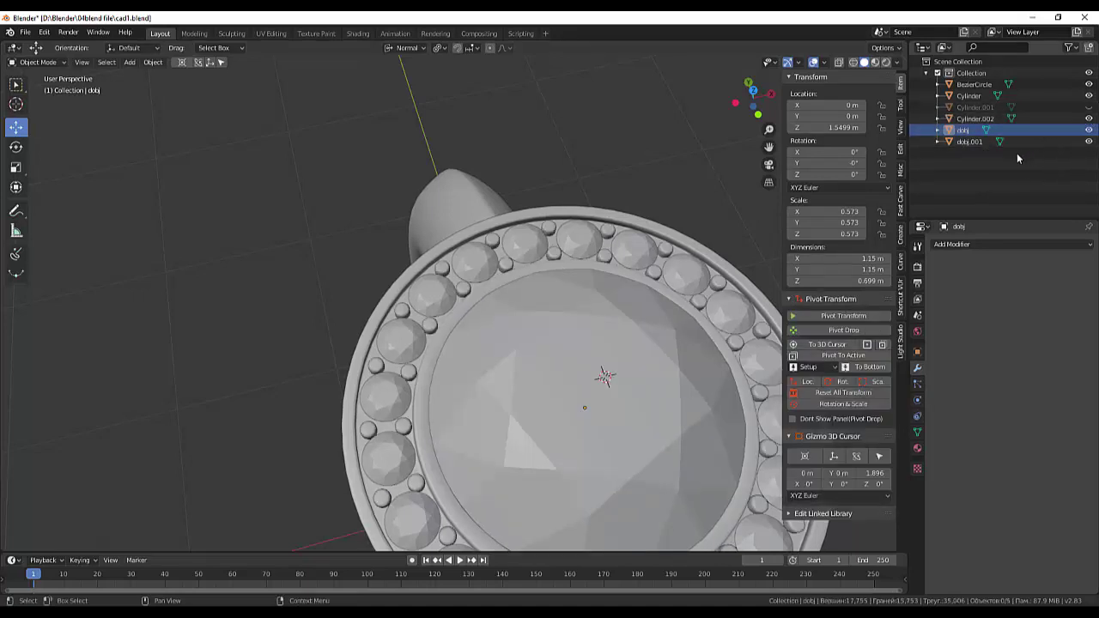
{"action": "scroll", "coordinate": [508, 257], "scroll_direction": "down", "scroll_amount": 2}
{"action": "scroll", "coordinate": [508, 256], "scroll_direction": "down", "scroll_amount": 3}
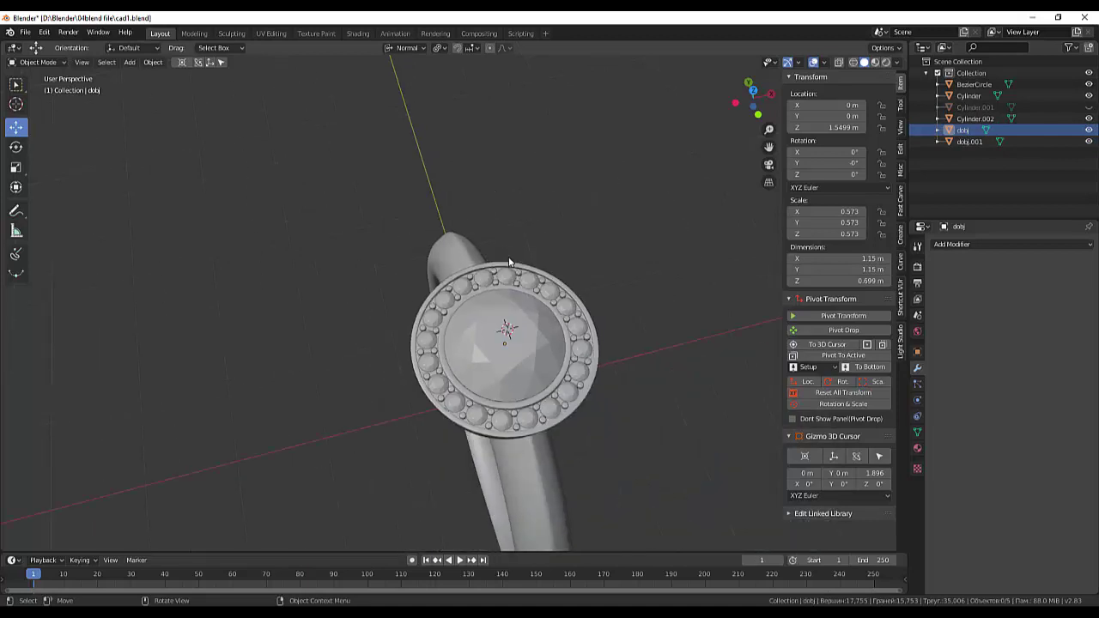
{"action": "mouse_move", "coordinate": [581, 360]}
{"action": "middle_mouse_down"}
{"action": "mouse_move", "coordinate": [601, 338]}
{"action": "mouse_move", "coordinate": [578, 356]}
{"action": "middle_mouse_up"}
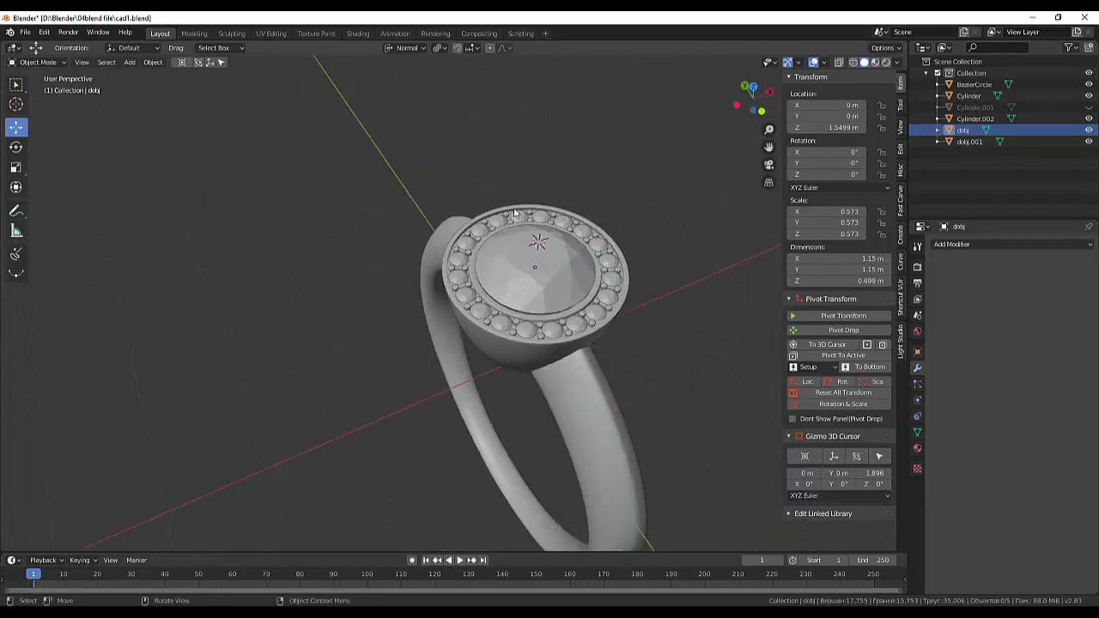
{"action": "left_click", "coordinate": [613, 299]}
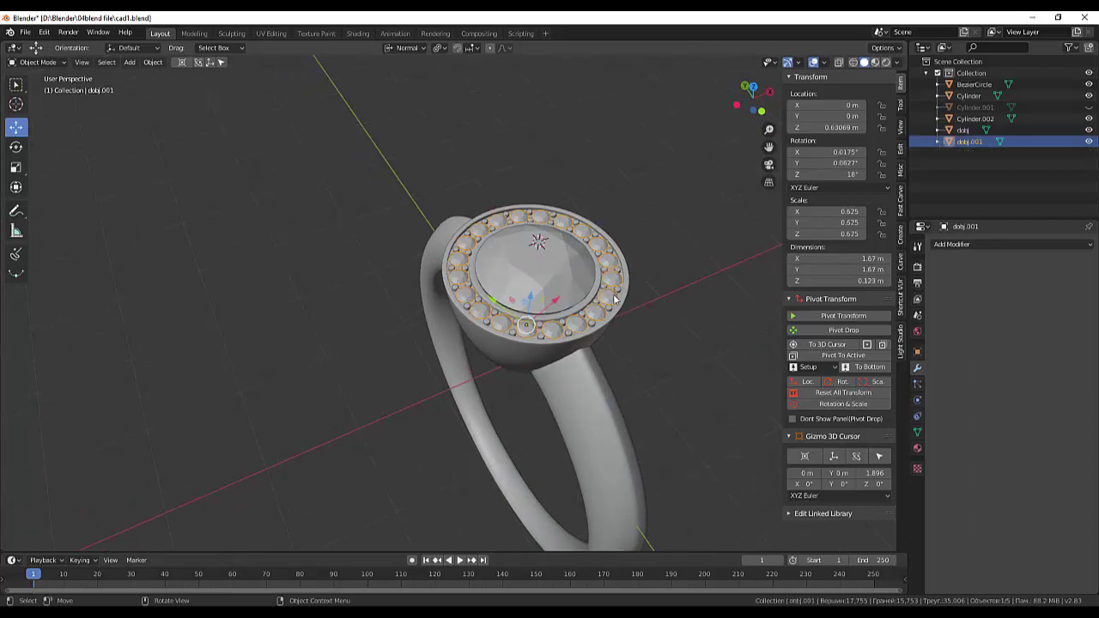
{"action": "left_click", "coordinate": [652, 312]}
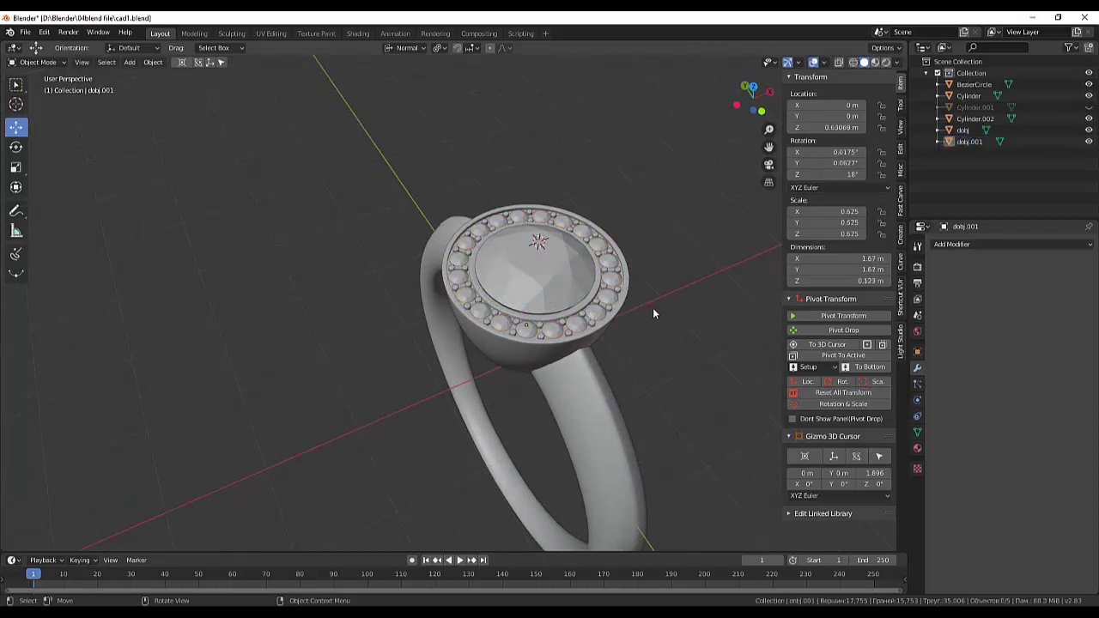
{"action": "mouse_move", "coordinate": [654, 311]}
{"action": "middle_mouse_down"}
{"action": "mouse_move", "coordinate": [679, 333]}
{"action": "mouse_move", "coordinate": [663, 324]}
{"action": "middle_mouse_up"}
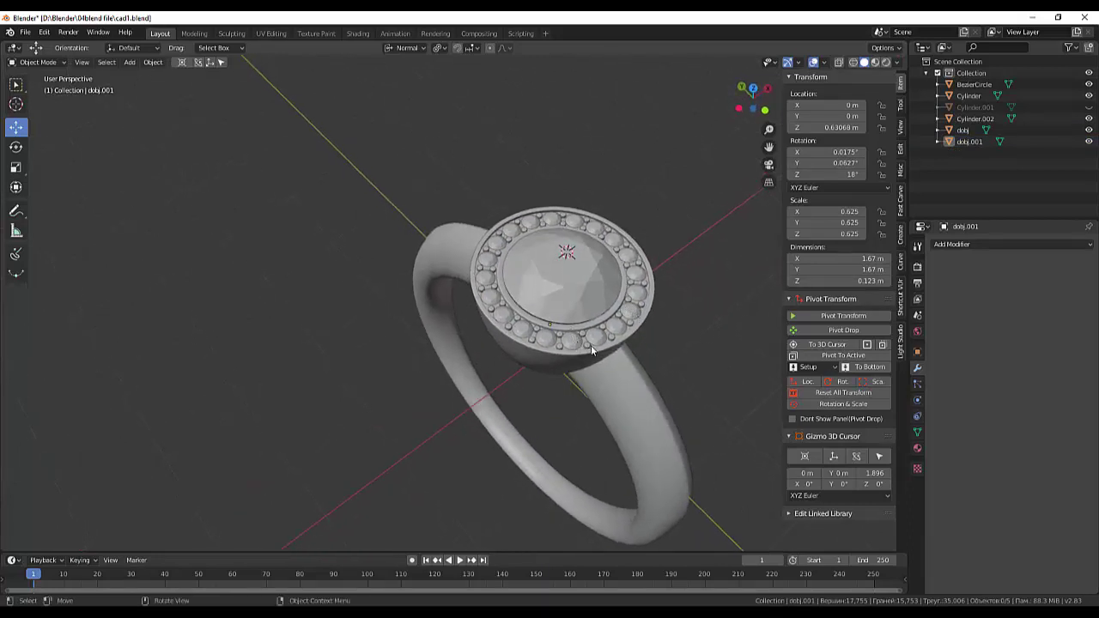
{"action": "left_click", "coordinate": [970, 84]}
Select all ring objects, export them as ring-neu10.obj, and switch to KeyShot
{"action": "left_click", "coordinate": [964, 141], "text": "shift"}
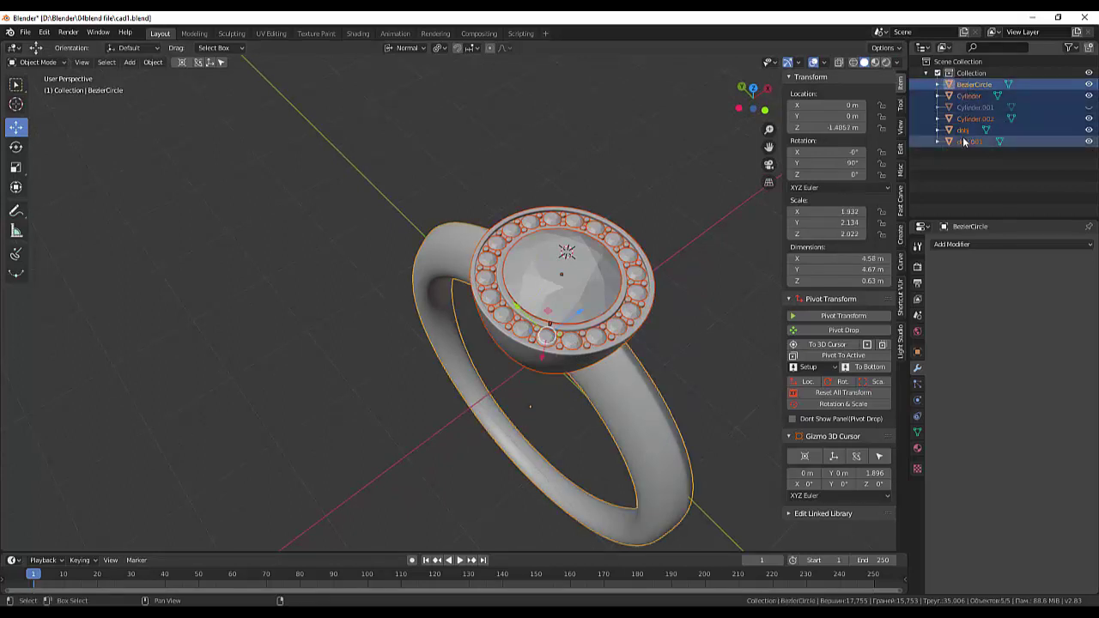
{"action": "left_click", "coordinate": [25, 32]}
{"action": "mouse_move", "coordinate": [51, 197]}
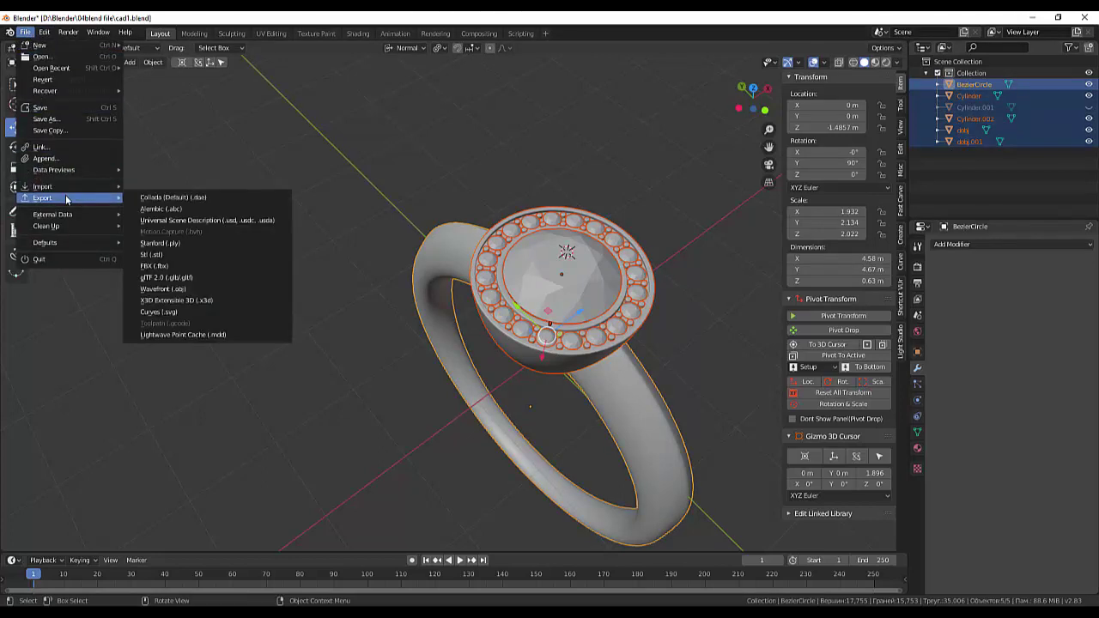
{"action": "left_click", "coordinate": [172, 290]}
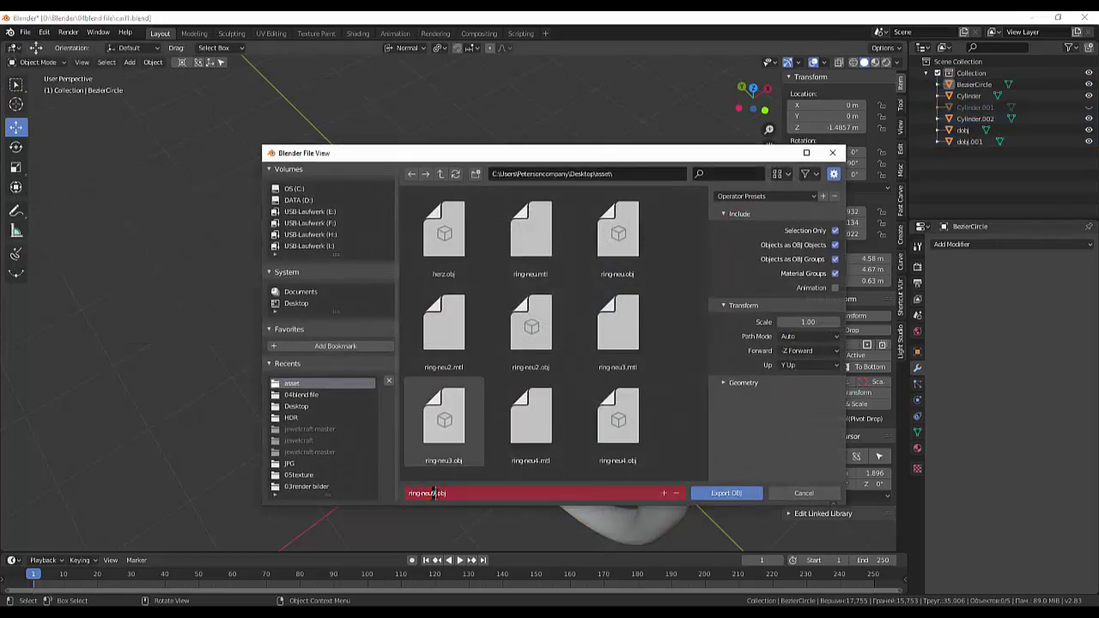
{"action": "type", "text": "0"}
{"action": "left_click", "coordinate": [725, 494]}
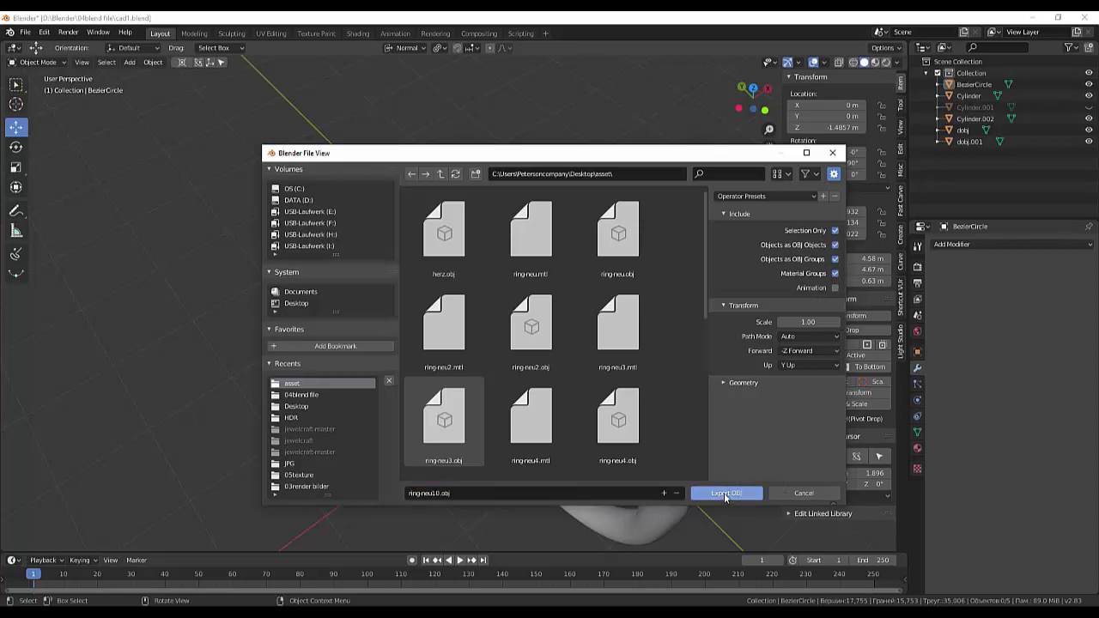
{"action": "left_click", "coordinate": [725, 494]}
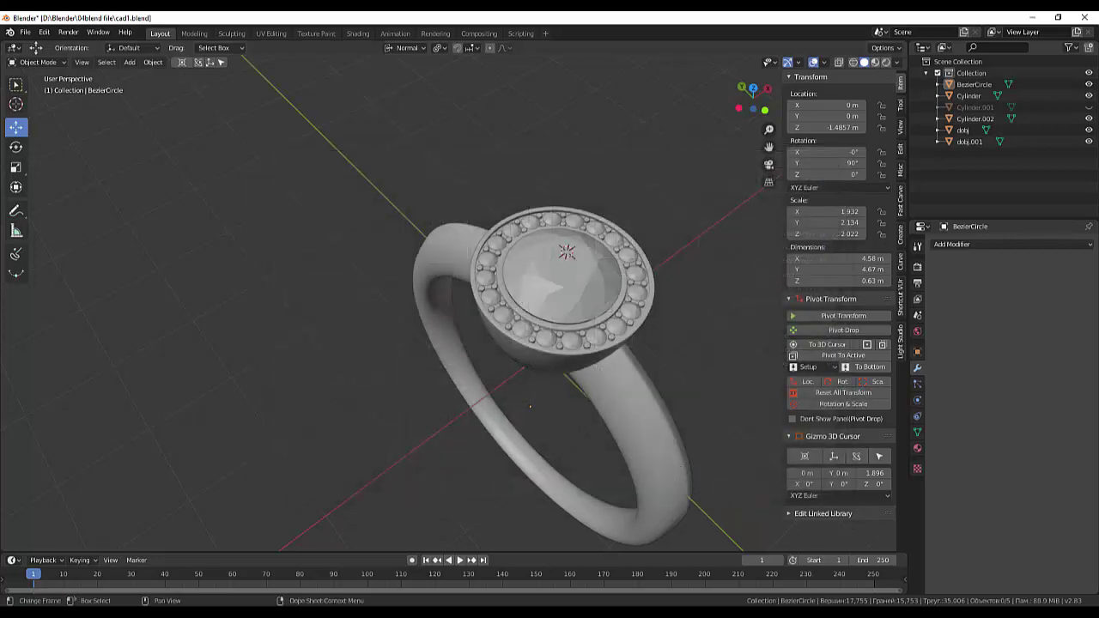
{"action": "left_click", "coordinate": [405, 584]}
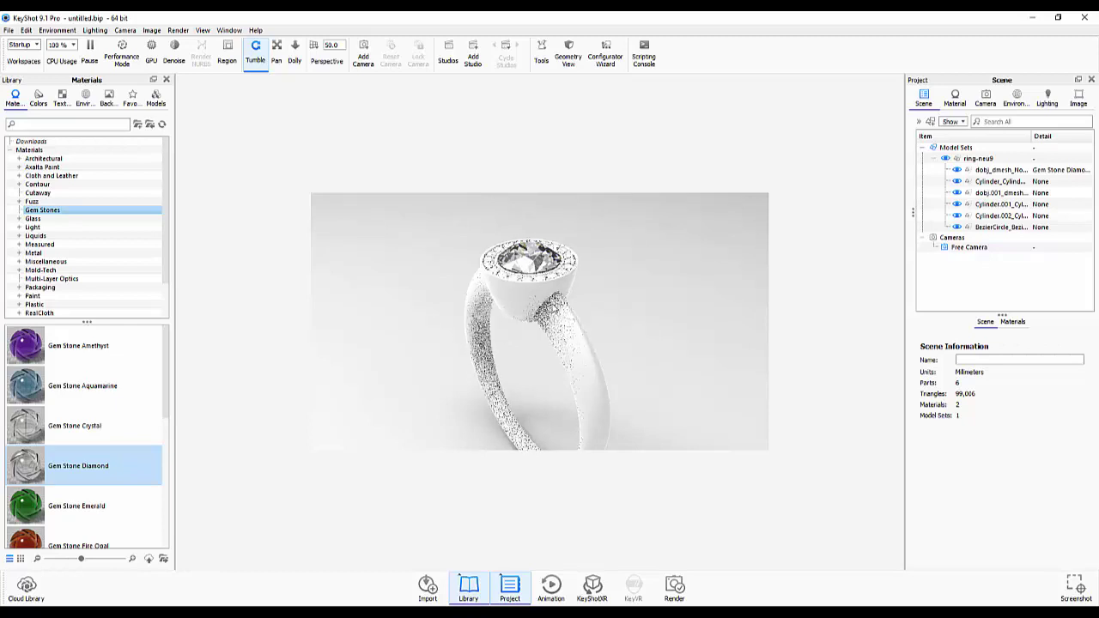
Restart KeyShot without saving and import ring-neu10 from the Welcome window, dismissing the no-geometry error
{"action": "left_click", "coordinate": [1084, 18]}
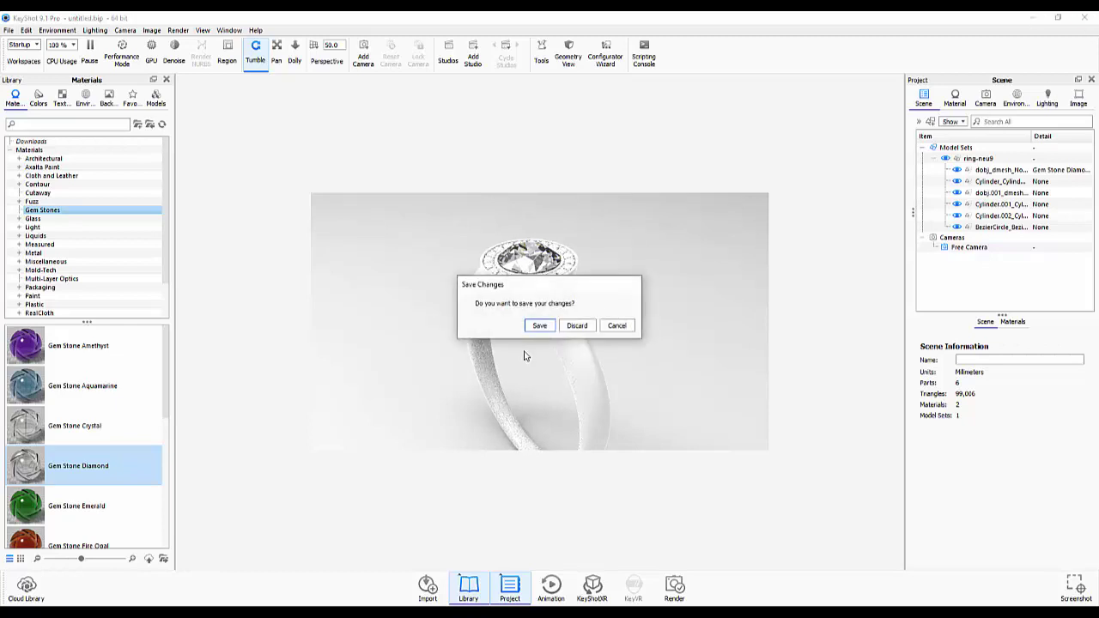
{"action": "left_click", "coordinate": [576, 327]}
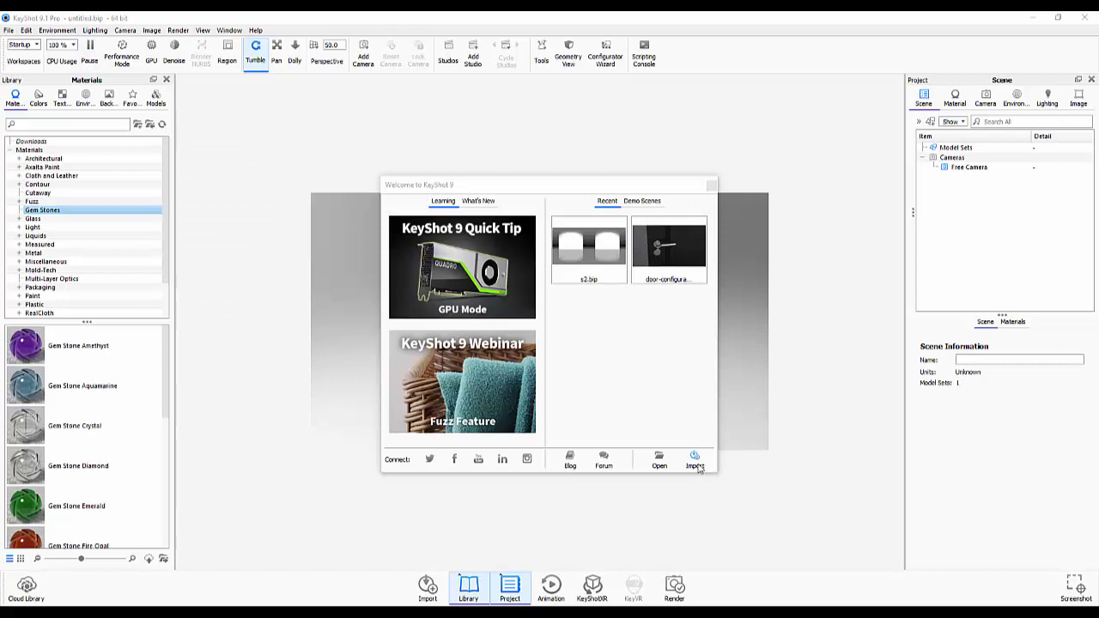
{"action": "left_click", "coordinate": [695, 461]}
{"action": "left_click", "coordinate": [449, 183]}
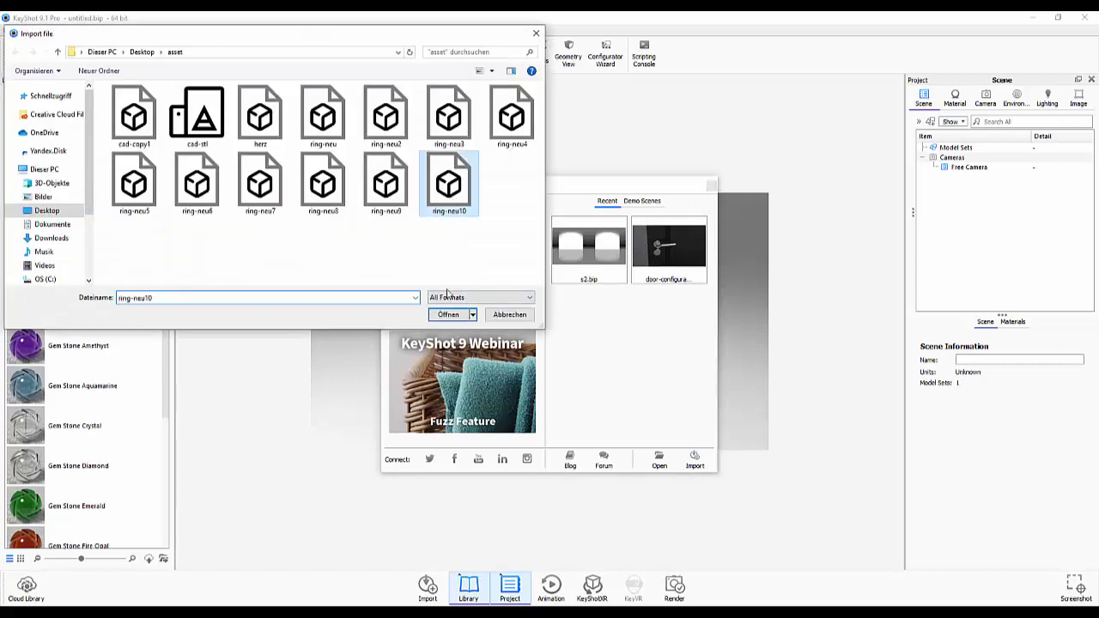
{"action": "left_click", "coordinate": [448, 314]}
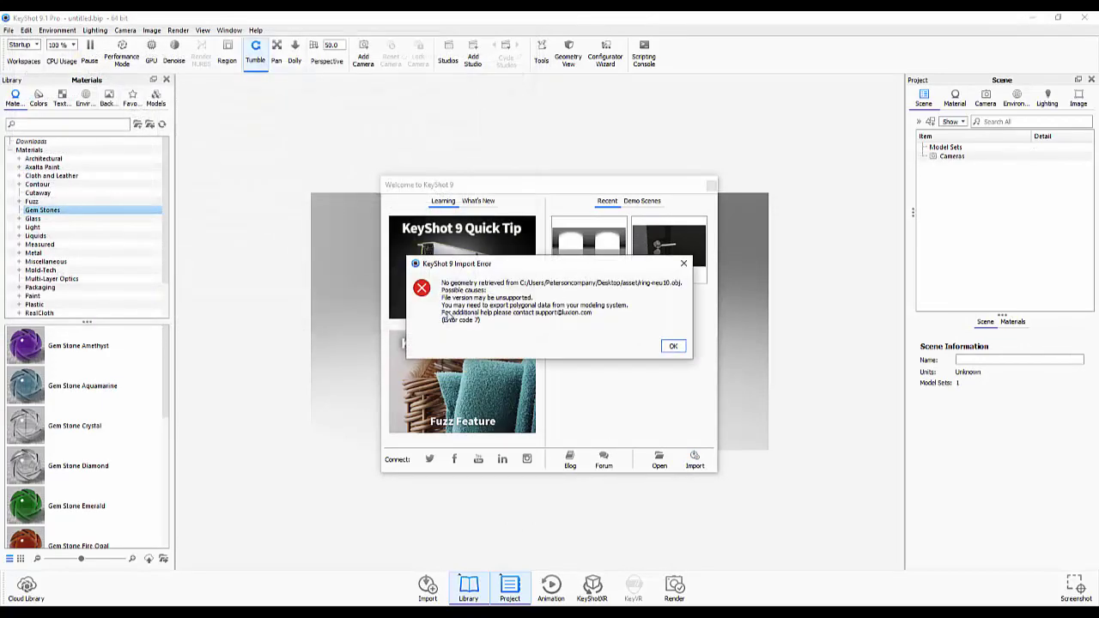
{"action": "left_click", "coordinate": [684, 264]}
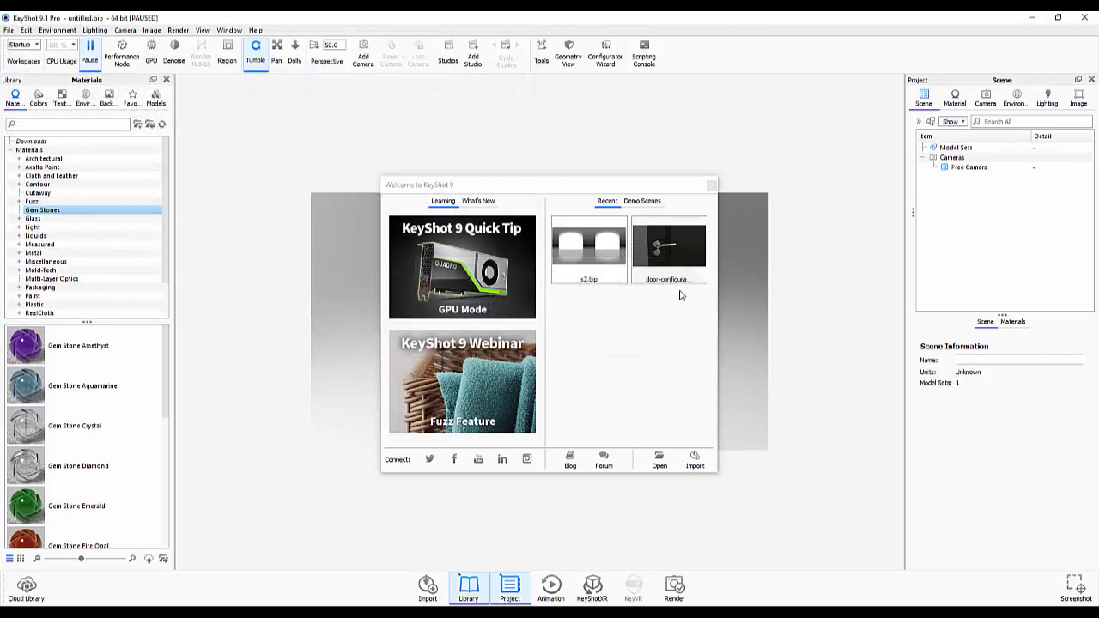
{"action": "left_click", "coordinate": [89, 49]}
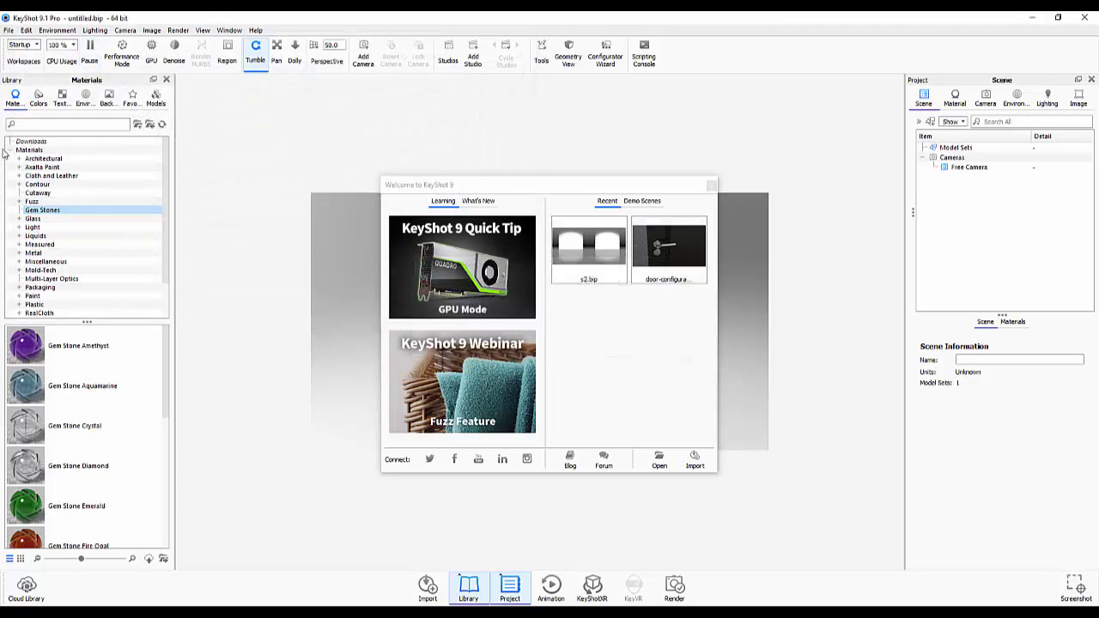
Retry importing ring-neu10 via File > Import, dismiss the error, and close KeyShot without saving
{"action": "left_click", "coordinate": [9, 30]}
{"action": "left_click", "coordinate": [19, 56]}
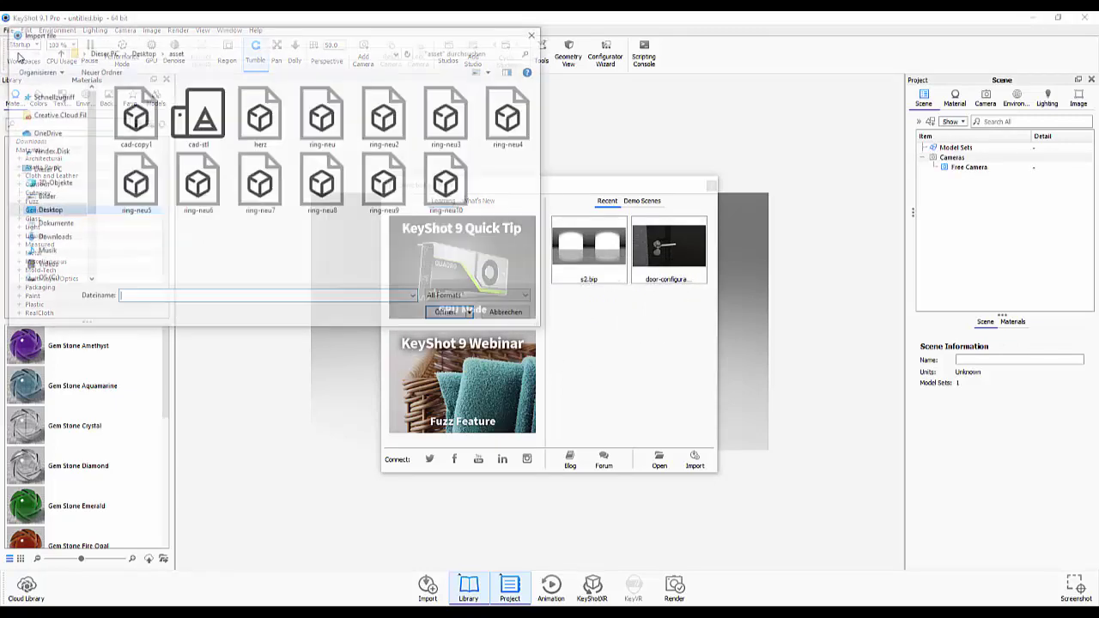
{"action": "left_click", "coordinate": [448, 182]}
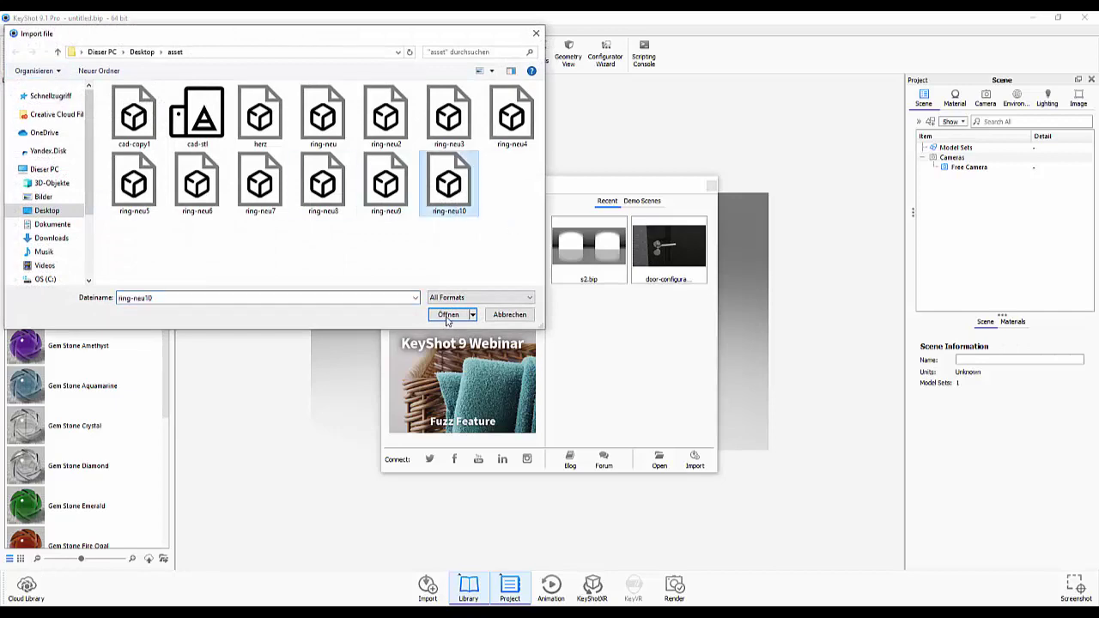
{"action": "left_click", "coordinate": [446, 315]}
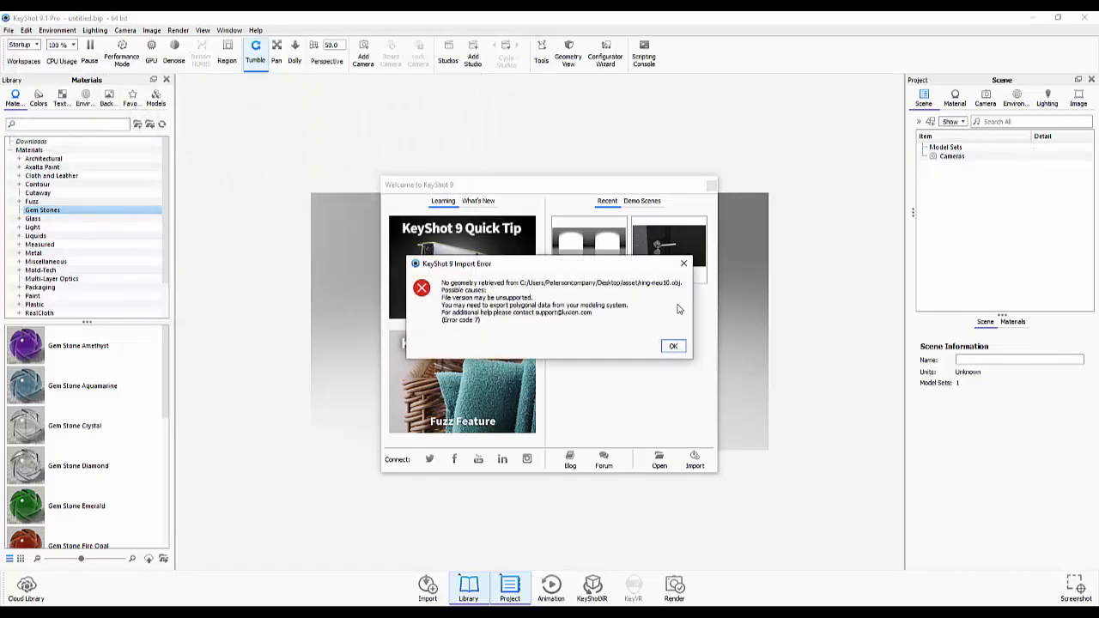
{"action": "left_click", "coordinate": [684, 263]}
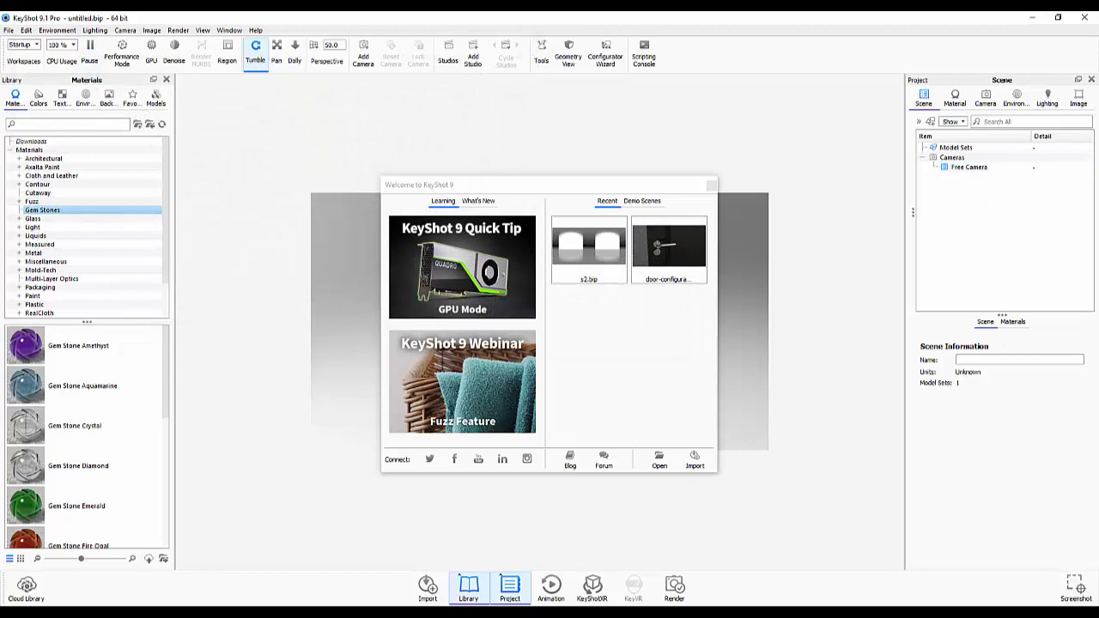
{"action": "left_click", "coordinate": [1084, 17]}
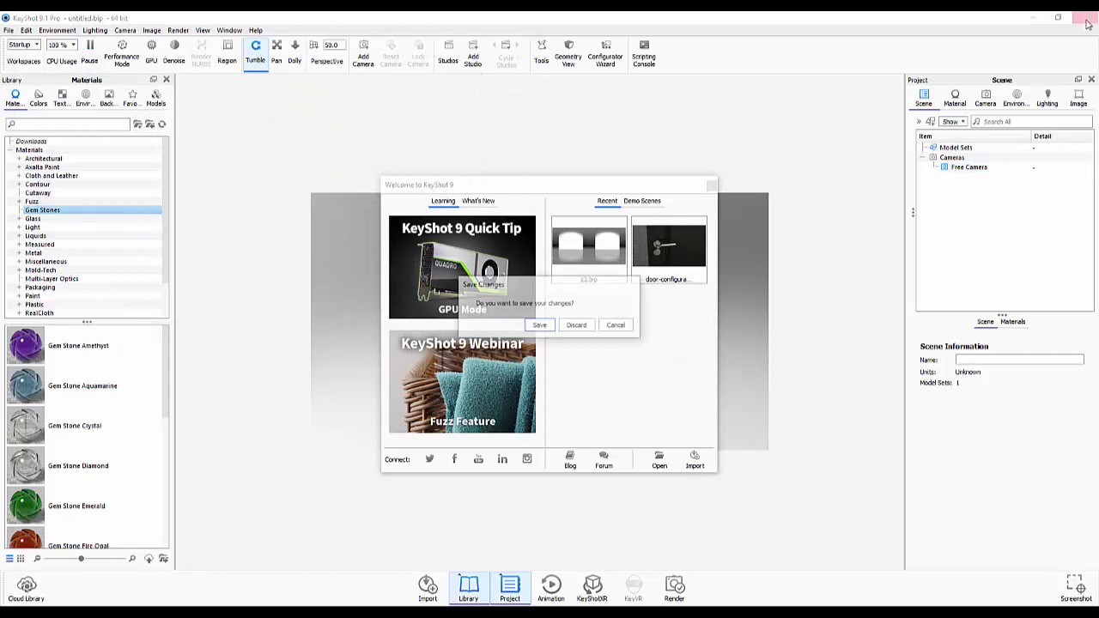
{"action": "left_click", "coordinate": [580, 325]}
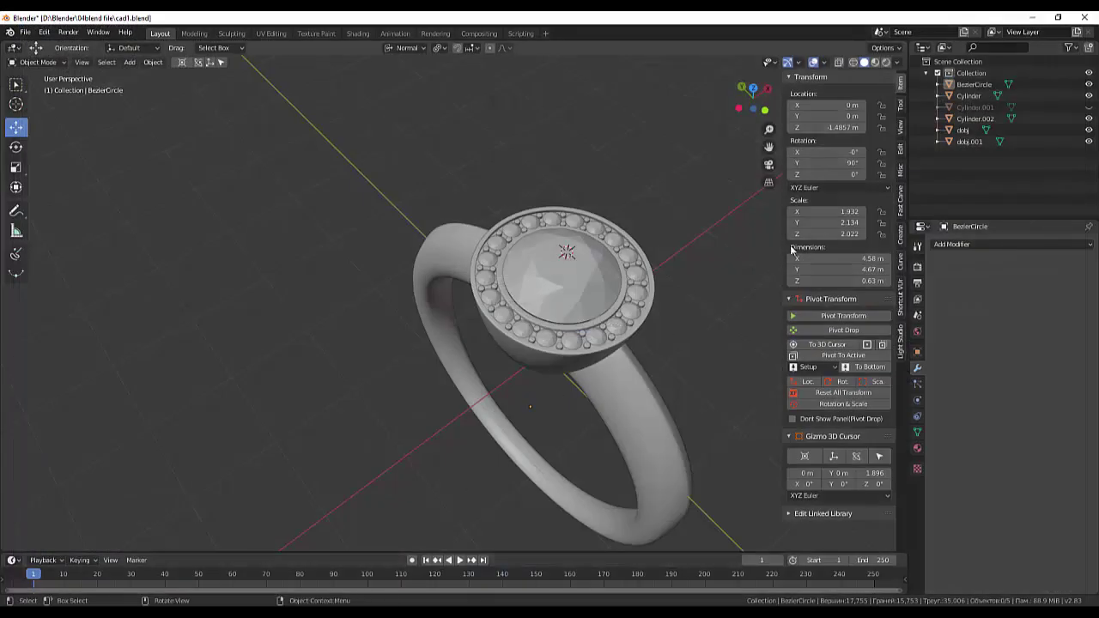
Select BezierCircle through the last object in the Outliner so the whole ring is selected
{"action": "left_click", "coordinate": [974, 84]}
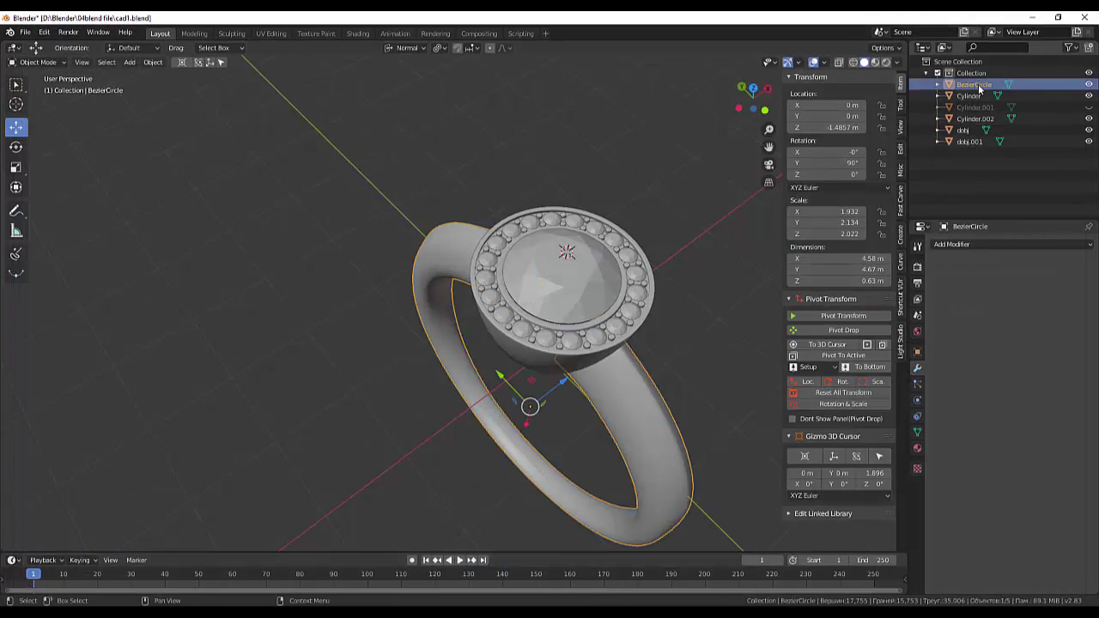
{"action": "left_click", "coordinate": [966, 142], "text": "shift"}
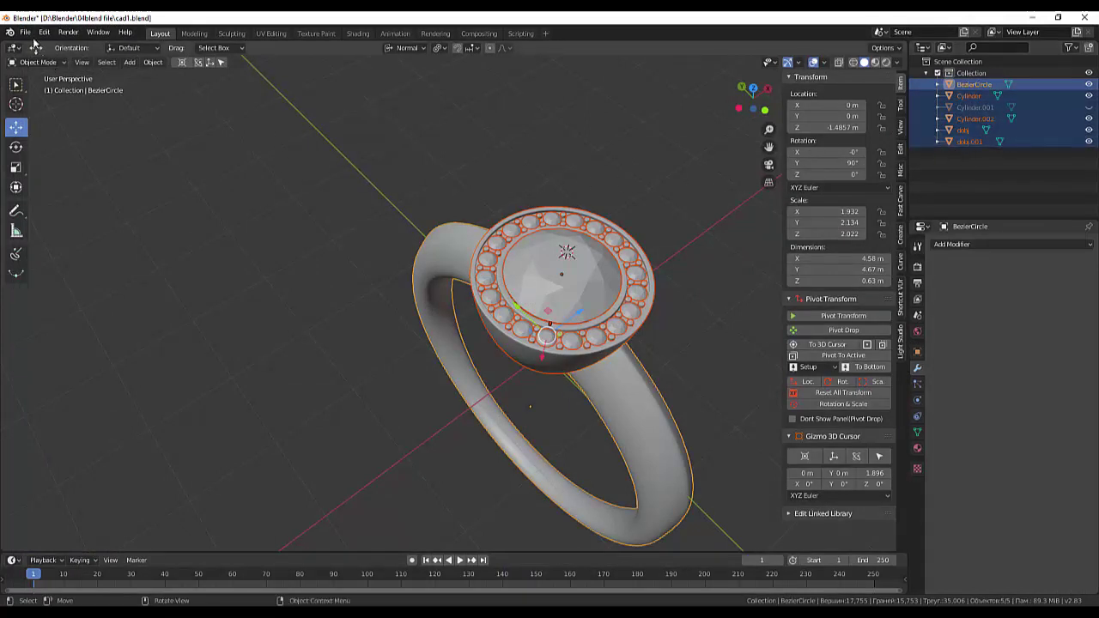
{"action": "left_click", "coordinate": [25, 32]}
{"action": "mouse_move", "coordinate": [43, 198]}
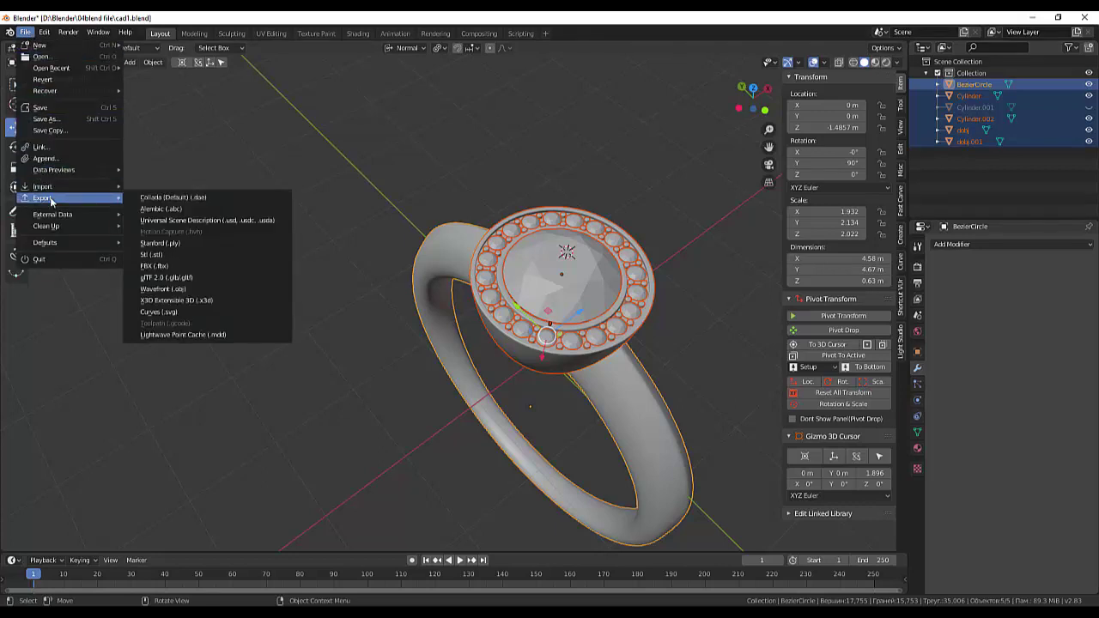
Export the selection as ring-neu11.obj with Material Groups unchecked
{"action": "left_click", "coordinate": [176, 290]}
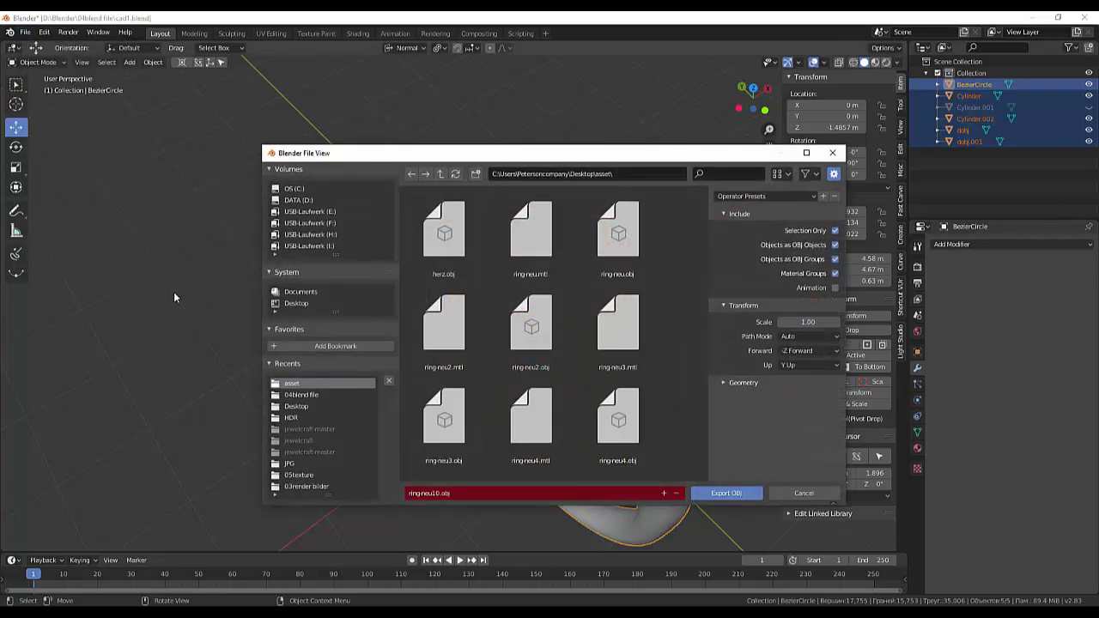
{"action": "left_click", "coordinate": [433, 495]}
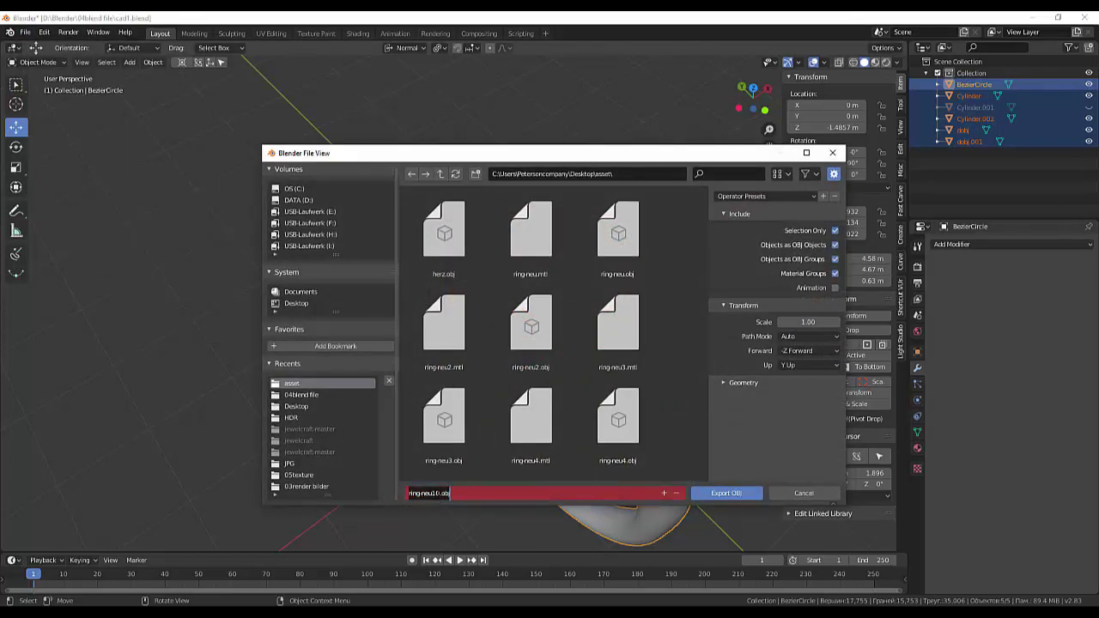
{"action": "left_click", "coordinate": [436, 493]}
{"action": "type", "text": "1"}
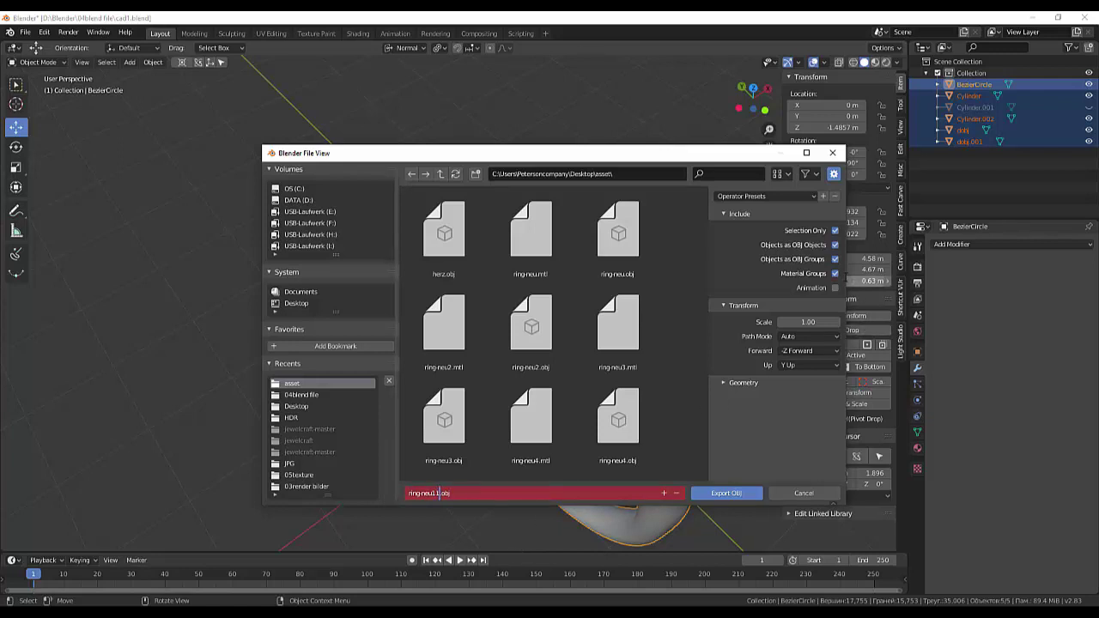
{"action": "key", "text": "Return"}
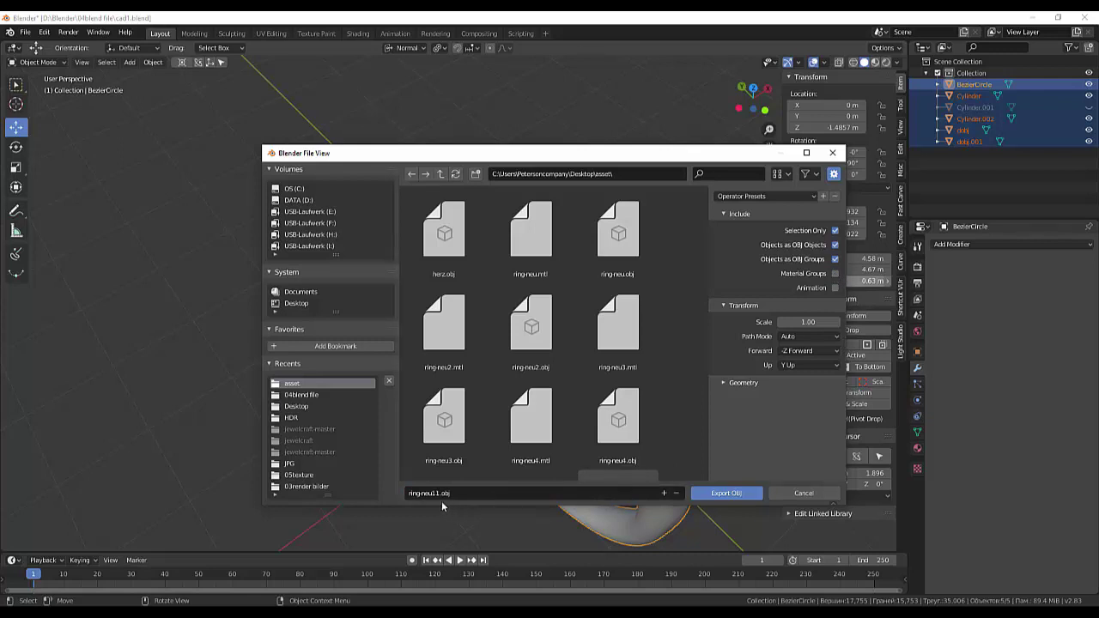
{"action": "left_click", "coordinate": [726, 494]}
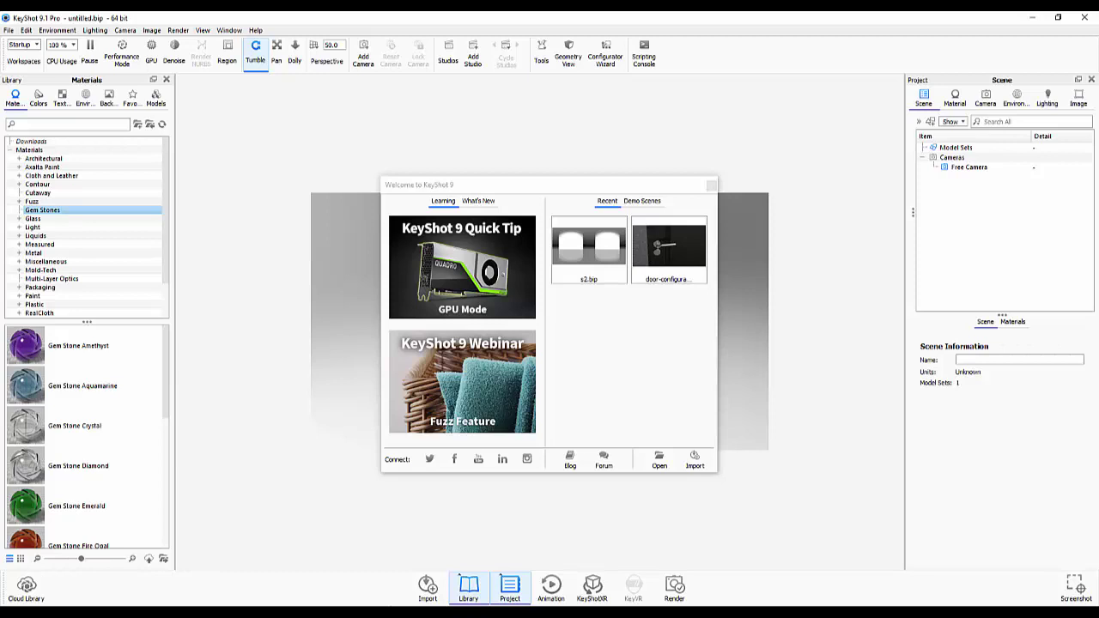
Dismiss the Welcome window and import ring-neu11 into the KeyShot scene
{"action": "left_click", "coordinate": [711, 185]}
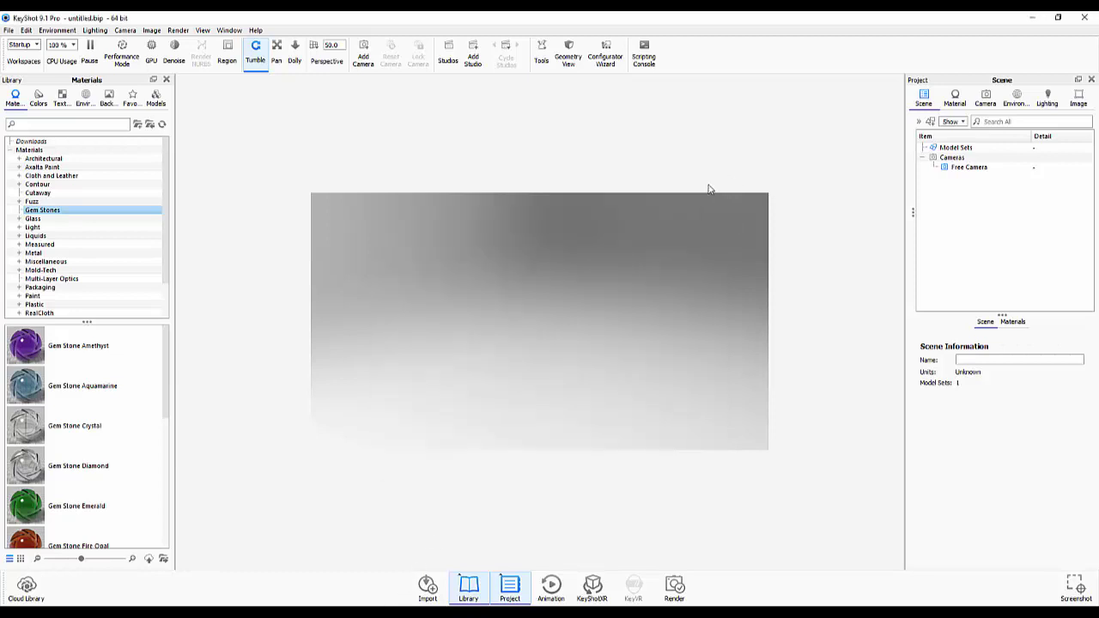
{"action": "left_click", "coordinate": [9, 30]}
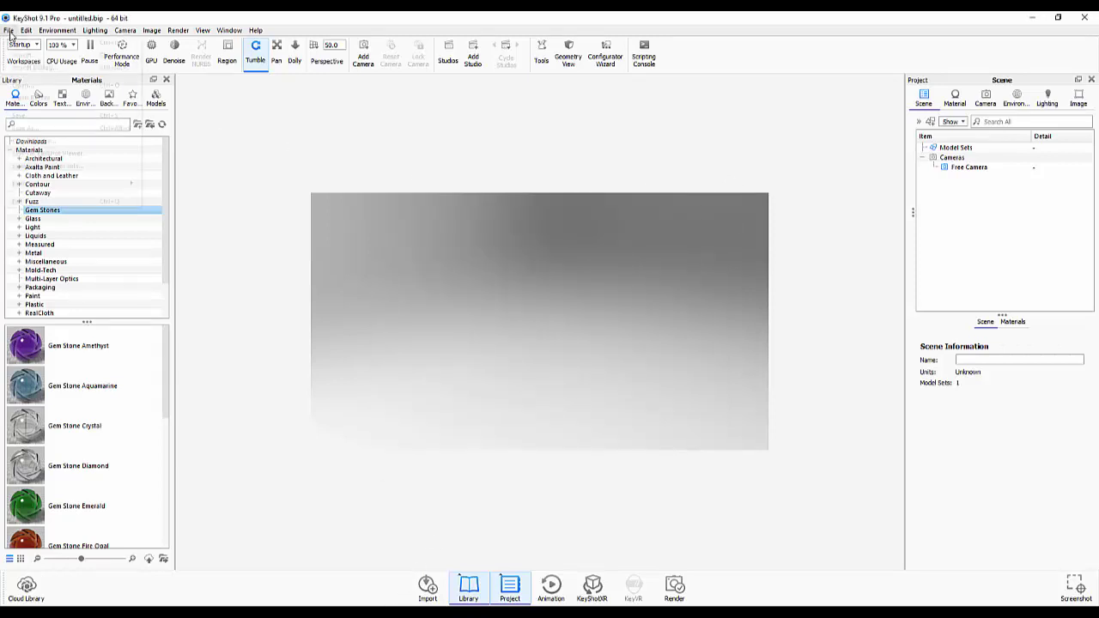
{"action": "left_click", "coordinate": [21, 55]}
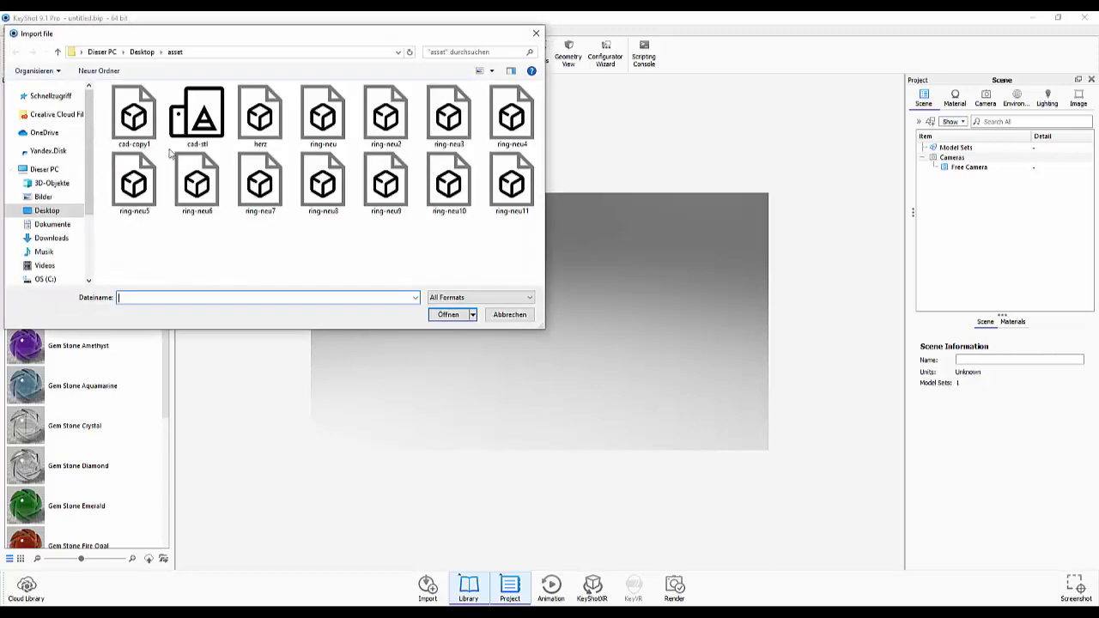
{"action": "left_click", "coordinate": [515, 201]}
{"action": "left_click", "coordinate": [456, 314]}
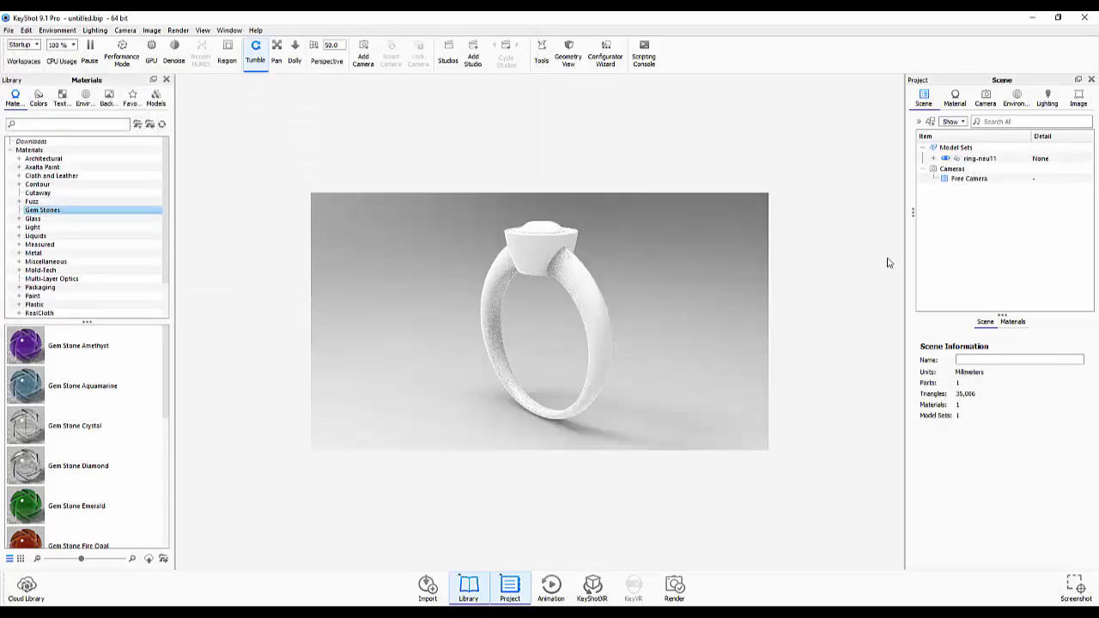
Expand ring-neu11 in the Scene tree, toggle its part's visibility, then close KeyShot discarding changes
{"action": "left_click", "coordinate": [933, 159]}
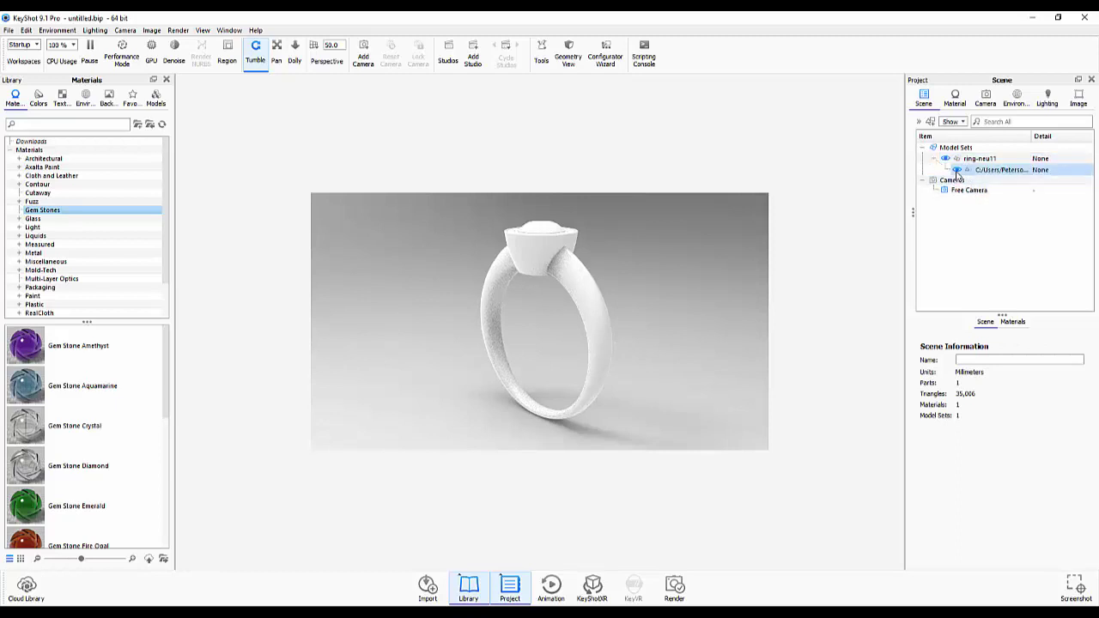
{"action": "left_click", "coordinate": [946, 159]}
{"action": "left_click", "coordinate": [955, 170]}
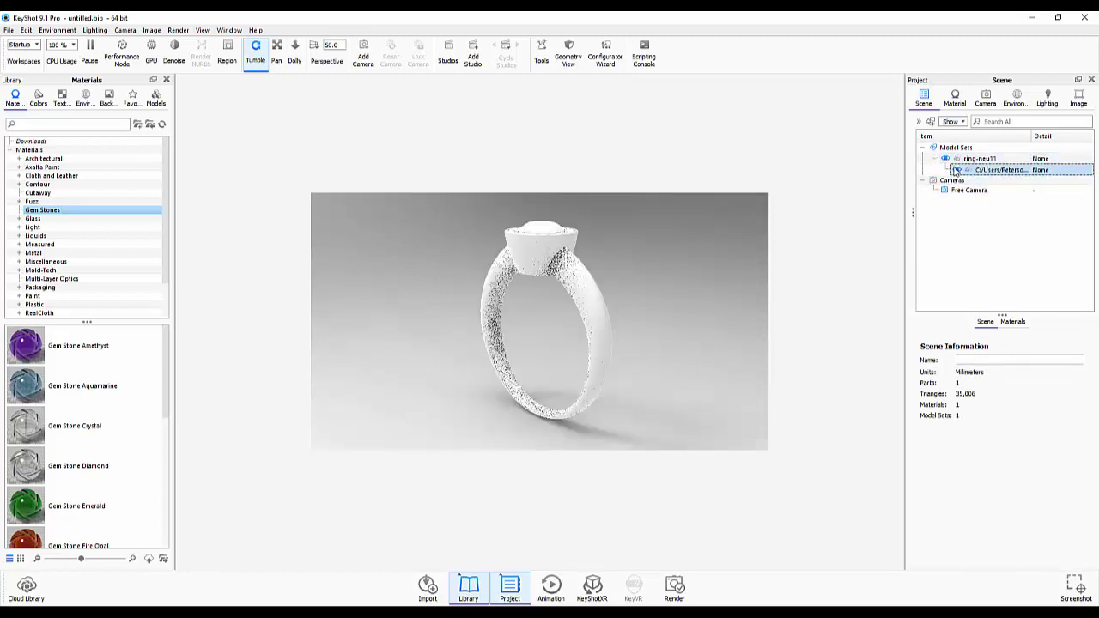
{"action": "left_click", "coordinate": [955, 170]}
{"action": "left_click", "coordinate": [955, 170]}
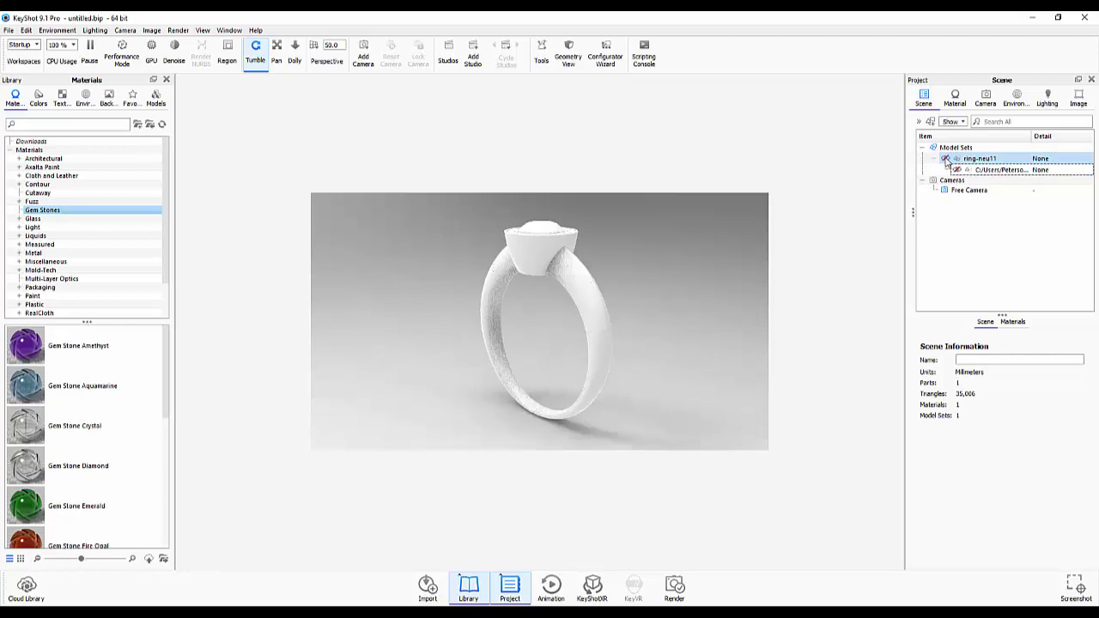
{"action": "left_click", "coordinate": [955, 170]}
{"action": "left_click", "coordinate": [948, 160]}
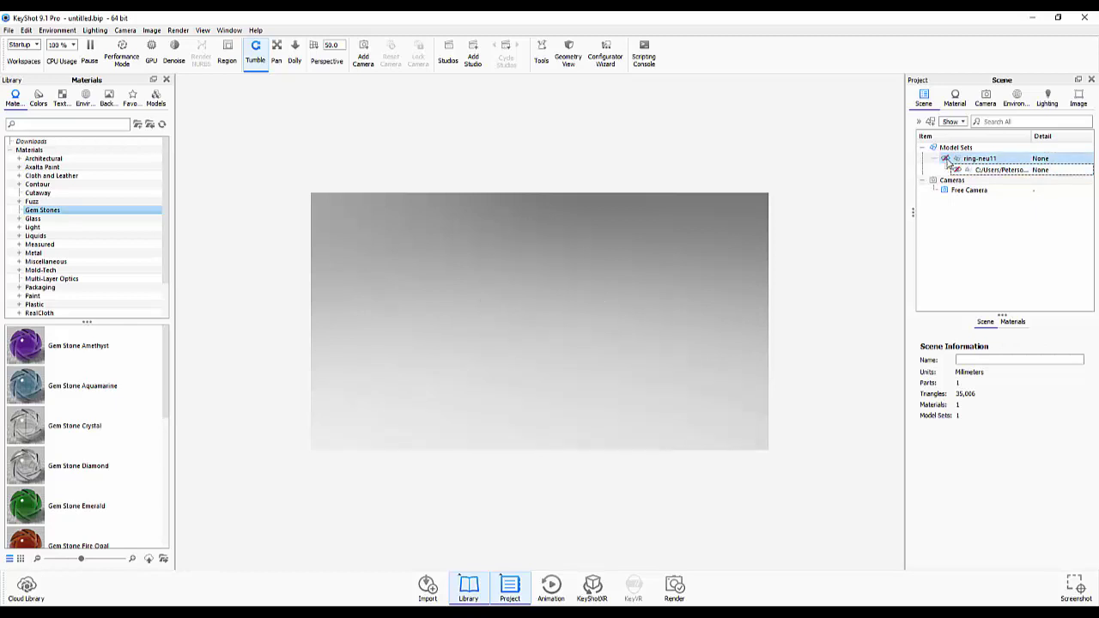
{"action": "left_click", "coordinate": [1084, 17]}
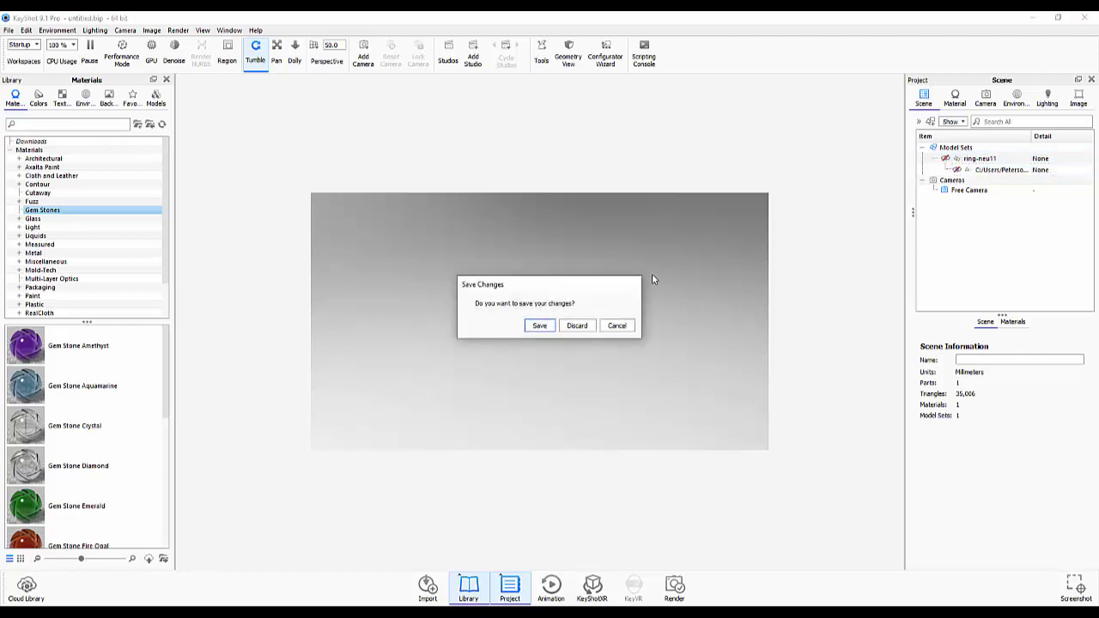
{"action": "left_click", "coordinate": [580, 329]}
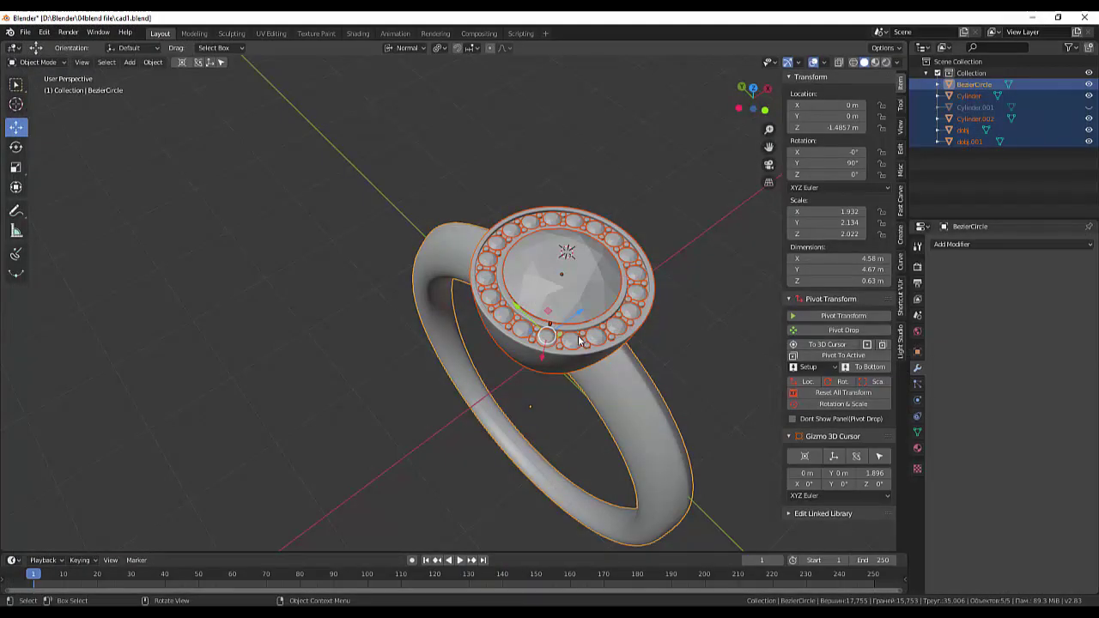
Export the ring from Blender as ring-neu12.obj with Material Groups ticked
{"action": "left_click", "coordinate": [24, 33]}
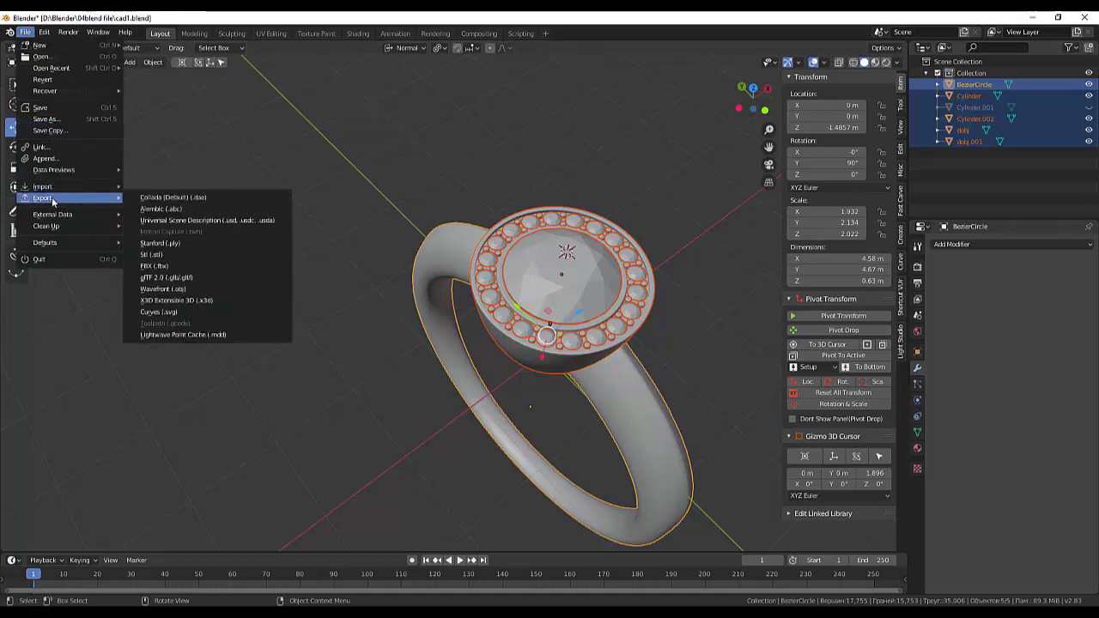
{"action": "mouse_move", "coordinate": [43, 197]}
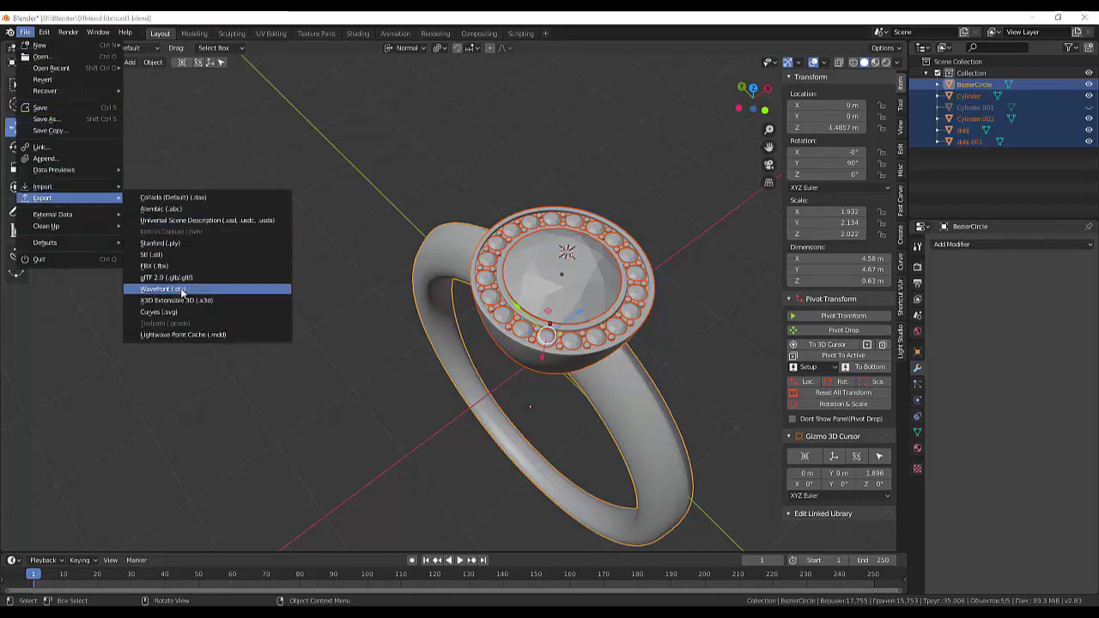
{"action": "left_click", "coordinate": [182, 289]}
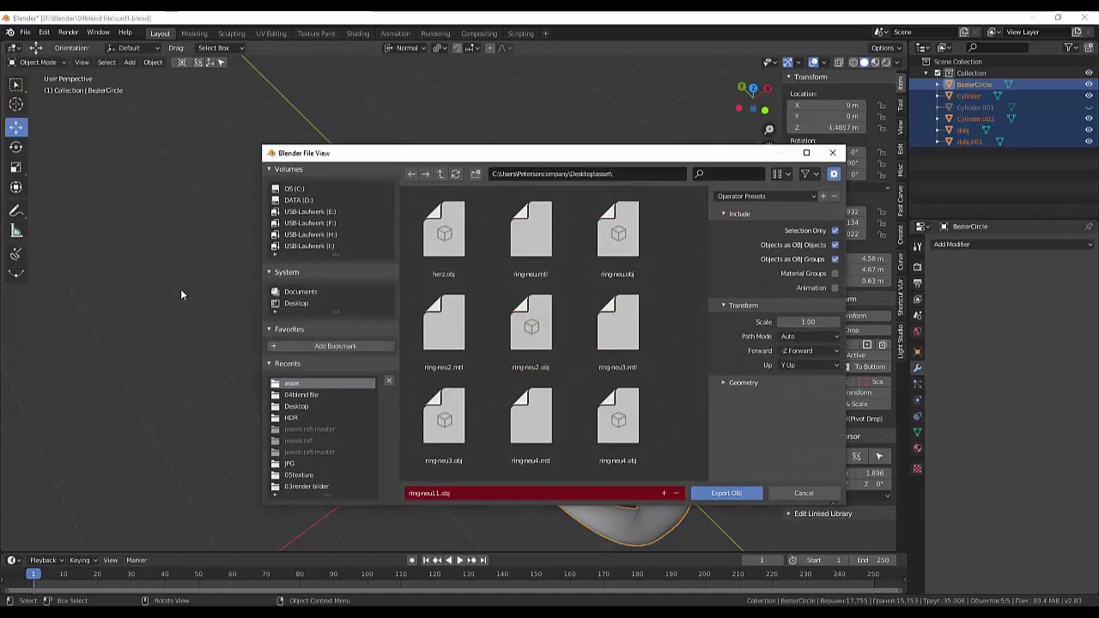
{"action": "left_click", "coordinate": [834, 273]}
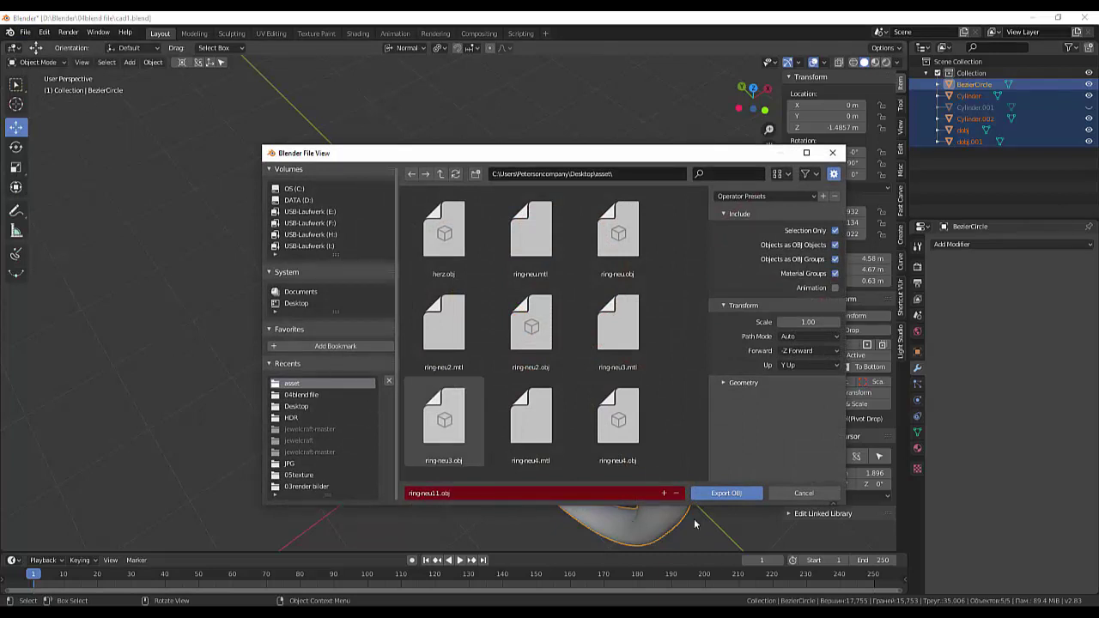
{"action": "left_click", "coordinate": [439, 493]}
{"action": "type", "text": "2"}
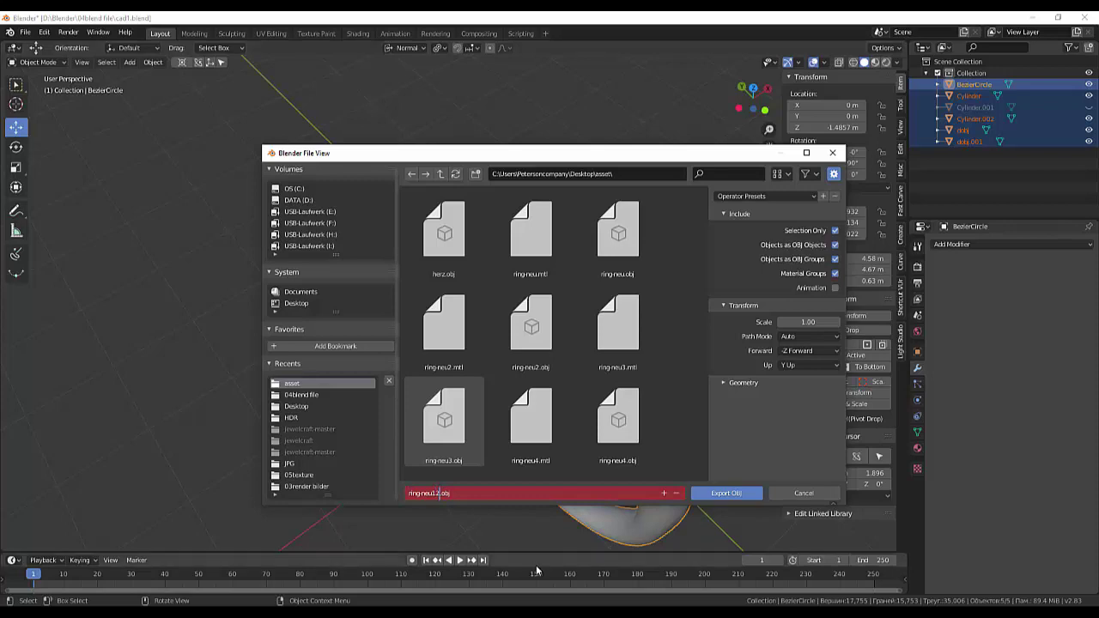
{"action": "left_click", "coordinate": [721, 493]}
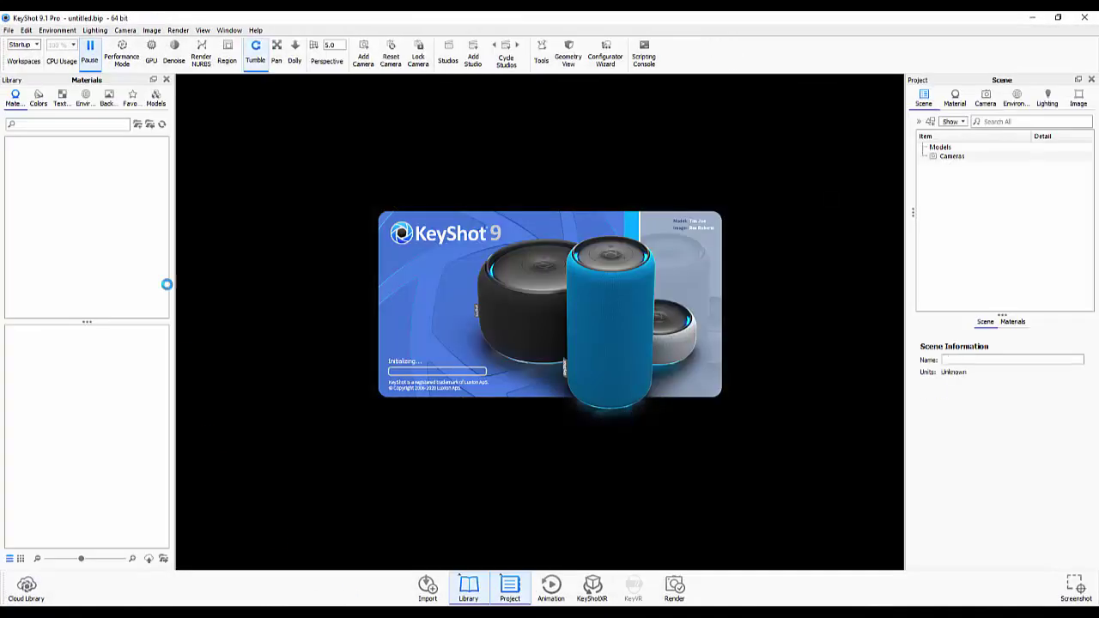
Import ring-neu12 from the asset folder and expand it to list its five parts
{"action": "left_click", "coordinate": [14, 32]}
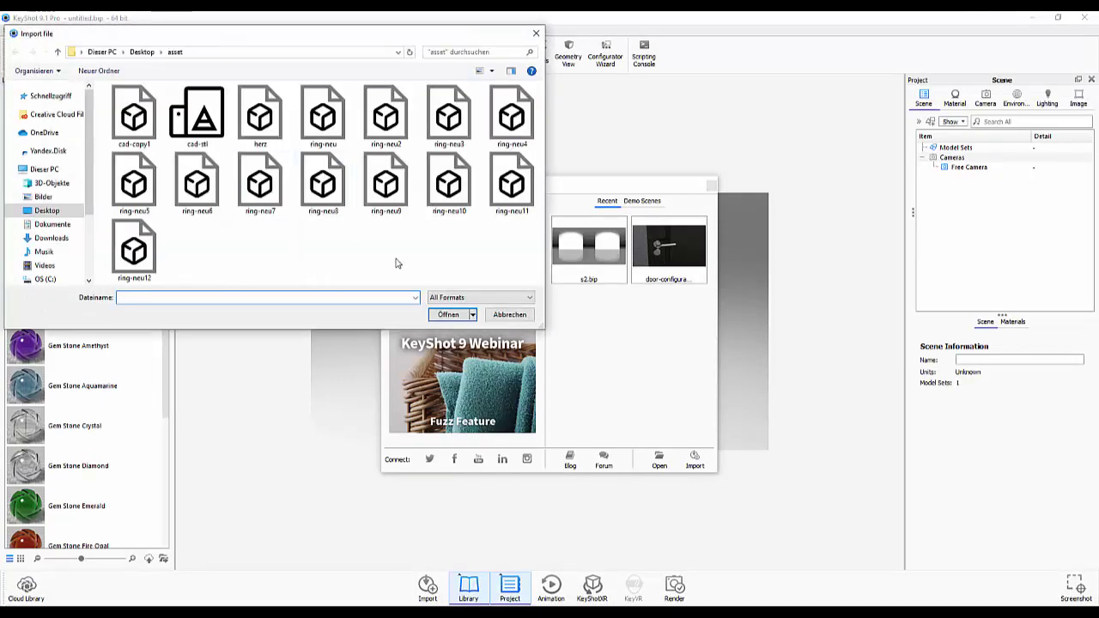
{"action": "left_click", "coordinate": [133, 249]}
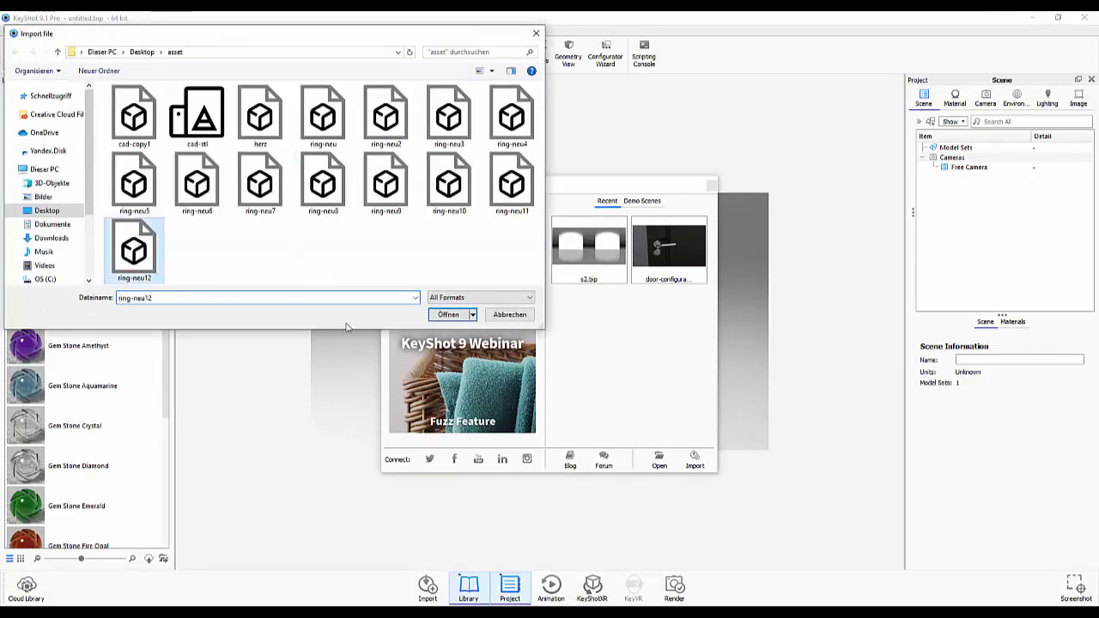
{"action": "left_click", "coordinate": [460, 314]}
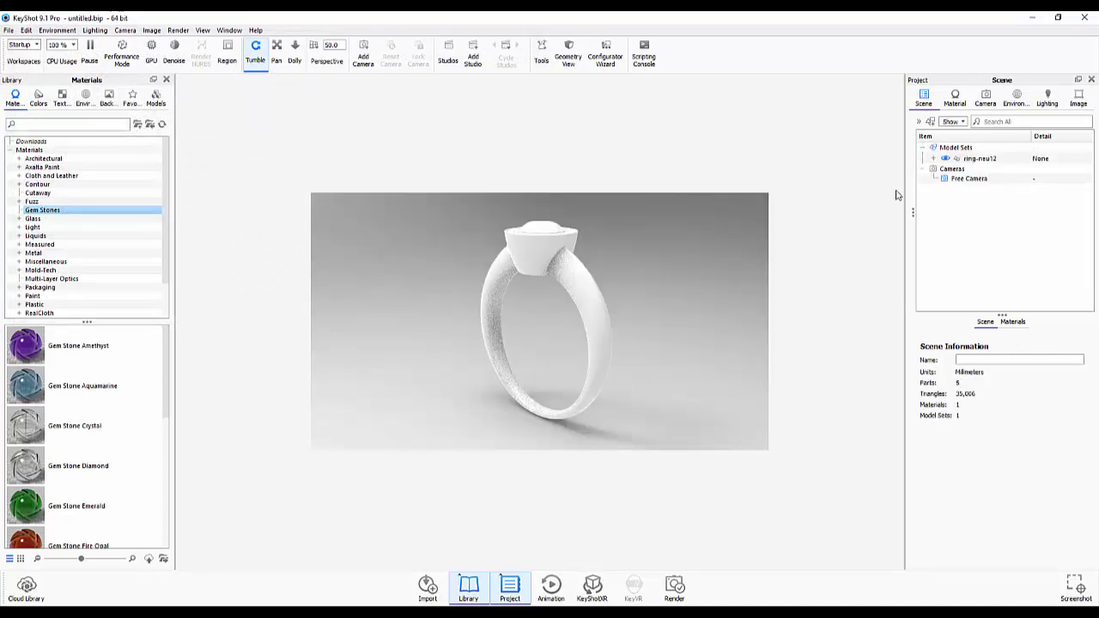
{"action": "left_click", "coordinate": [935, 159]}
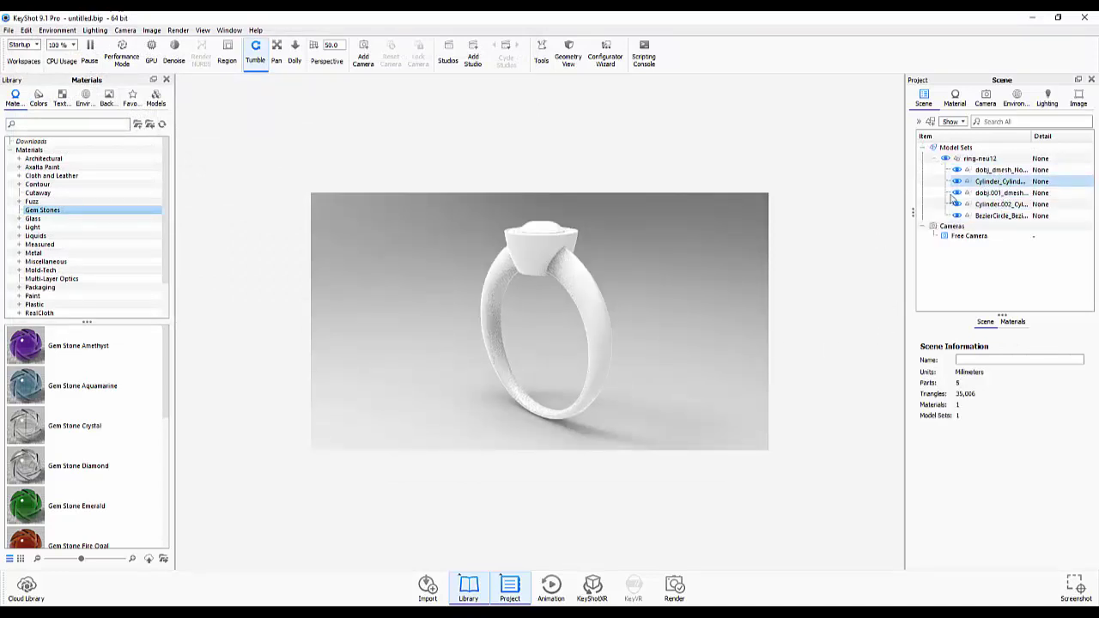
Apply Gem Stone Diamond to the ring's centre stone part, dobj_dmesh
{"action": "mouse_move", "coordinate": [630, 237]}
{"action": "left_mouse_down"}
{"action": "mouse_move", "coordinate": [629, 288]}
{"action": "mouse_move", "coordinate": [590, 259]}
{"action": "left_mouse_up"}
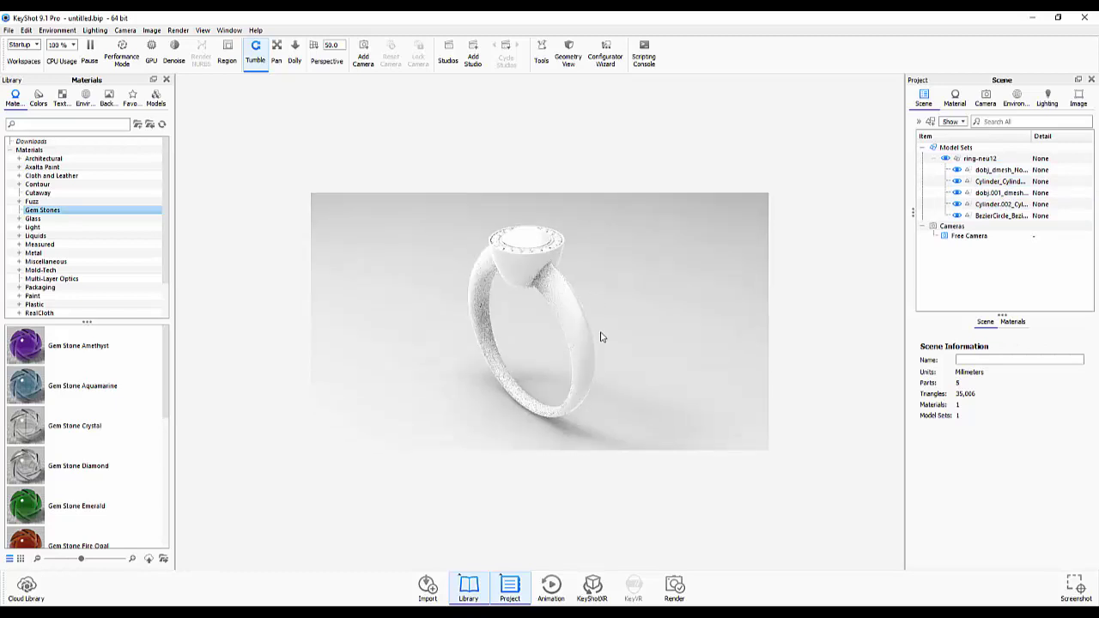
{"action": "left_click_drag", "start_coordinate": [557, 272], "coordinate": [584, 313]}
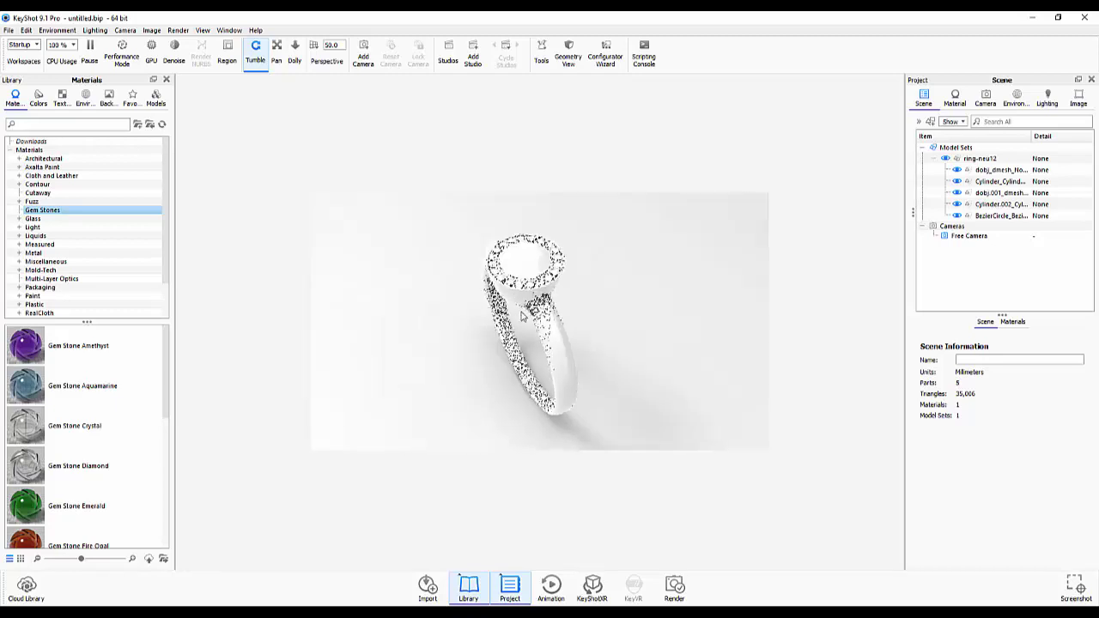
{"action": "left_click", "coordinate": [531, 257]}
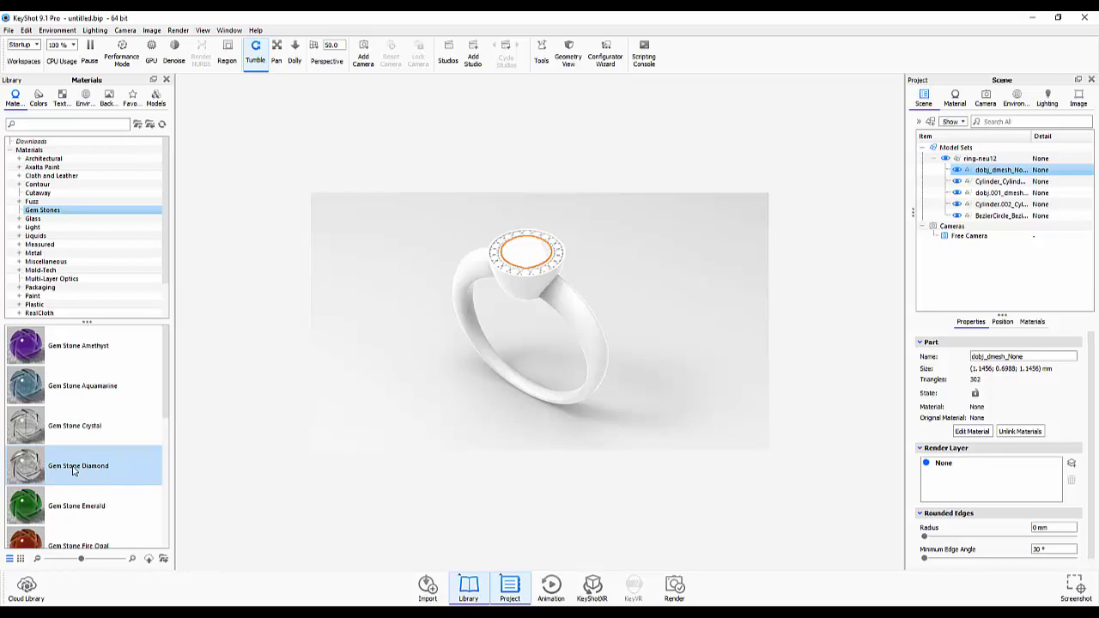
{"action": "left_click_drag", "start_coordinate": [36, 463], "coordinate": [534, 254]}
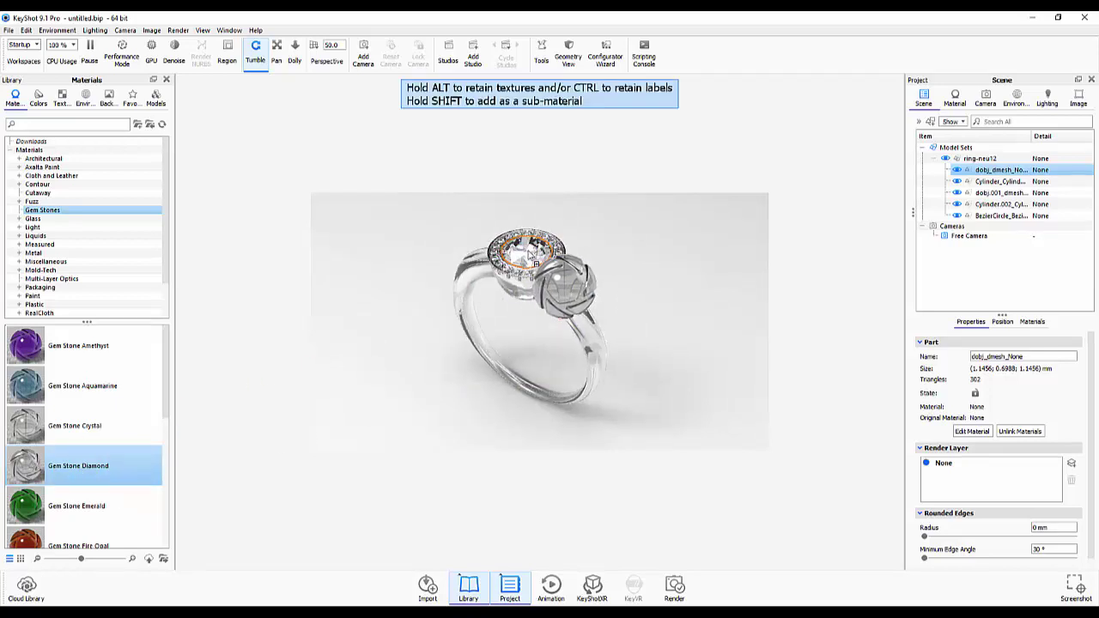
{"action": "left_click_drag", "start_coordinate": [533, 254], "coordinate": [1003, 171]}
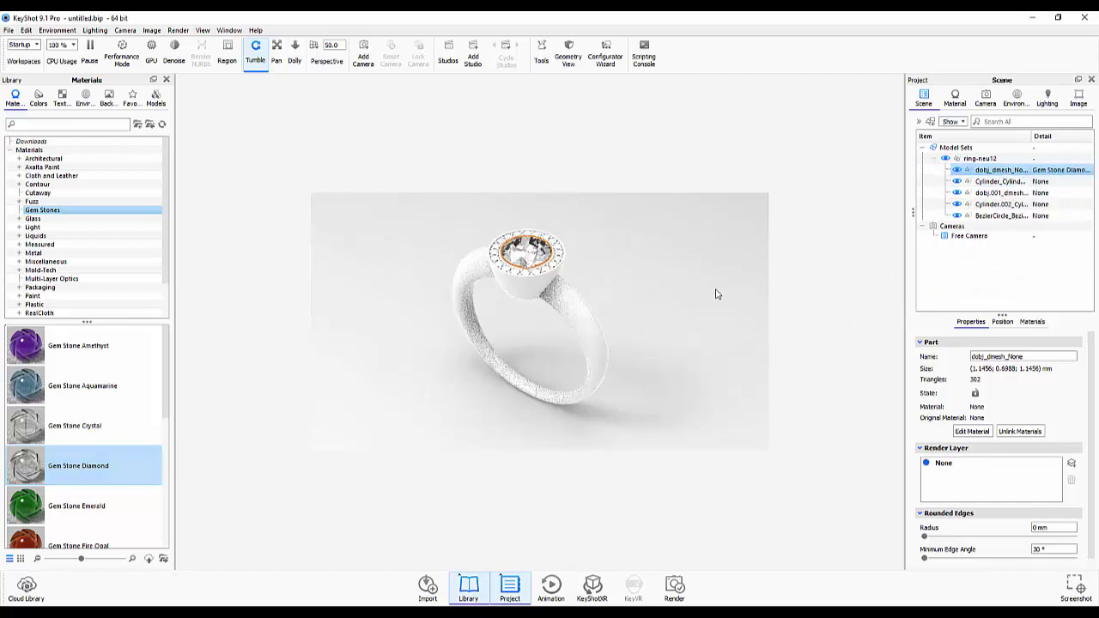
{"action": "left_click", "coordinate": [688, 306]}
Orbit and zoom in on the ring, then select the small halo stones part
{"action": "mouse_move", "coordinate": [682, 315]}
{"action": "left_mouse_down"}
{"action": "mouse_move", "coordinate": [674, 326]}
{"action": "mouse_move", "coordinate": [632, 319]}
{"action": "left_mouse_up"}
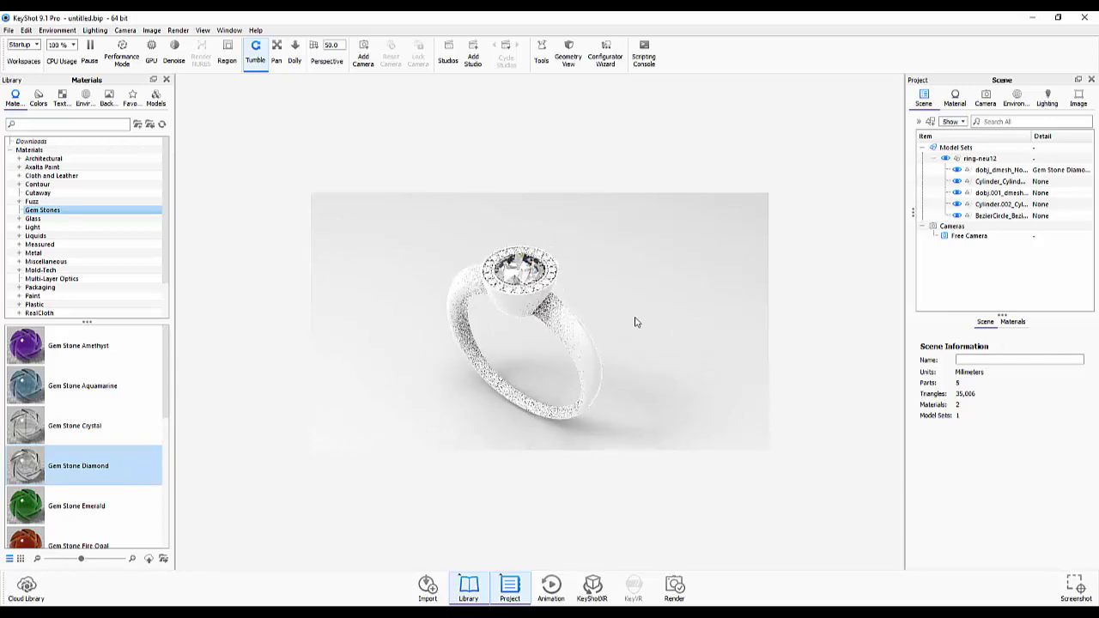
{"action": "scroll", "coordinate": [631, 318], "scroll_direction": "up", "scroll_amount": 2}
{"action": "scroll", "coordinate": [631, 317], "scroll_direction": "up", "scroll_amount": 2}
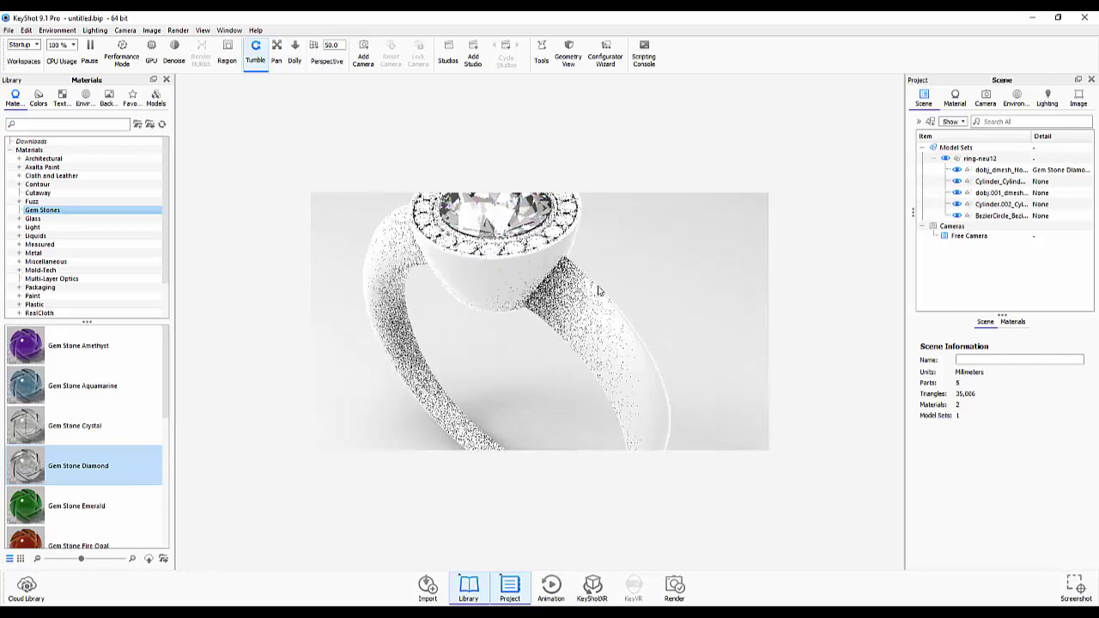
{"action": "scroll", "coordinate": [565, 283], "scroll_direction": "up", "scroll_amount": 2}
{"action": "left_click", "coordinate": [538, 273]}
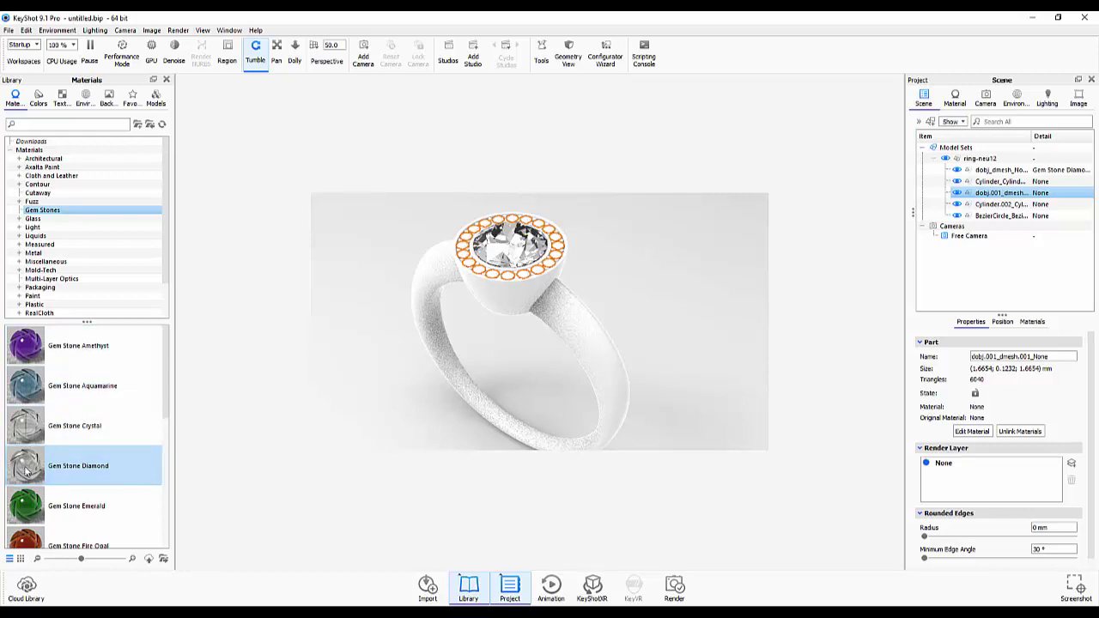
Give the halo stones Gem Stone Diamond and the band and remaining parts Silver Polished, then deselect
{"action": "left_click_drag", "start_coordinate": [23, 471], "coordinate": [1005, 194]}
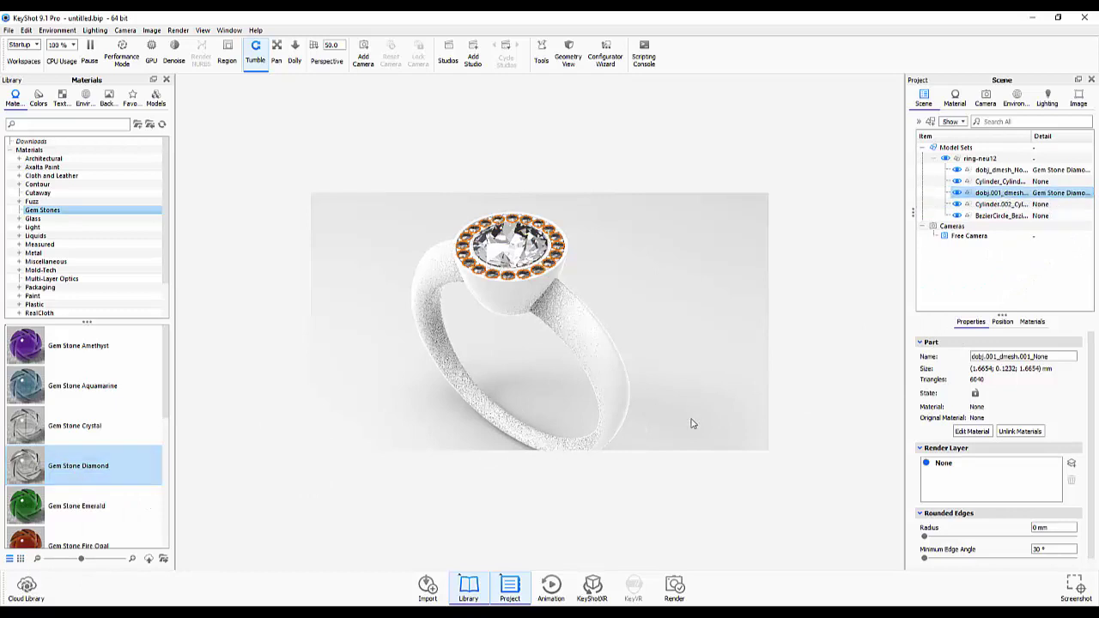
{"action": "left_click", "coordinate": [58, 124]}
{"action": "type", "text": "s"}
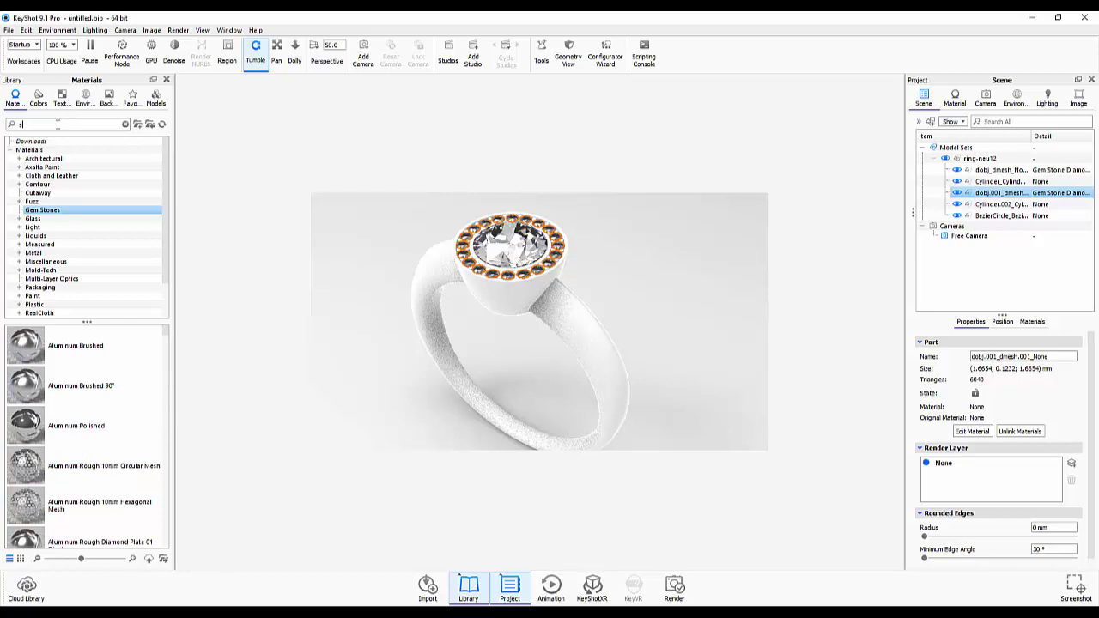
{"action": "type", "text": "ilver"}
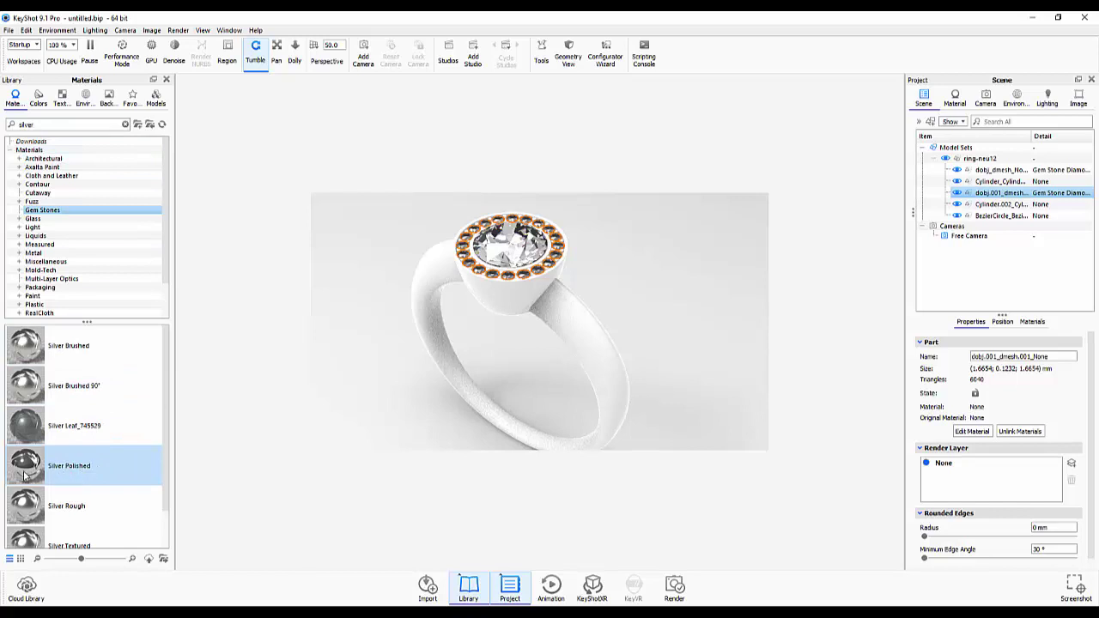
{"action": "left_click_drag", "start_coordinate": [24, 473], "coordinate": [585, 340]}
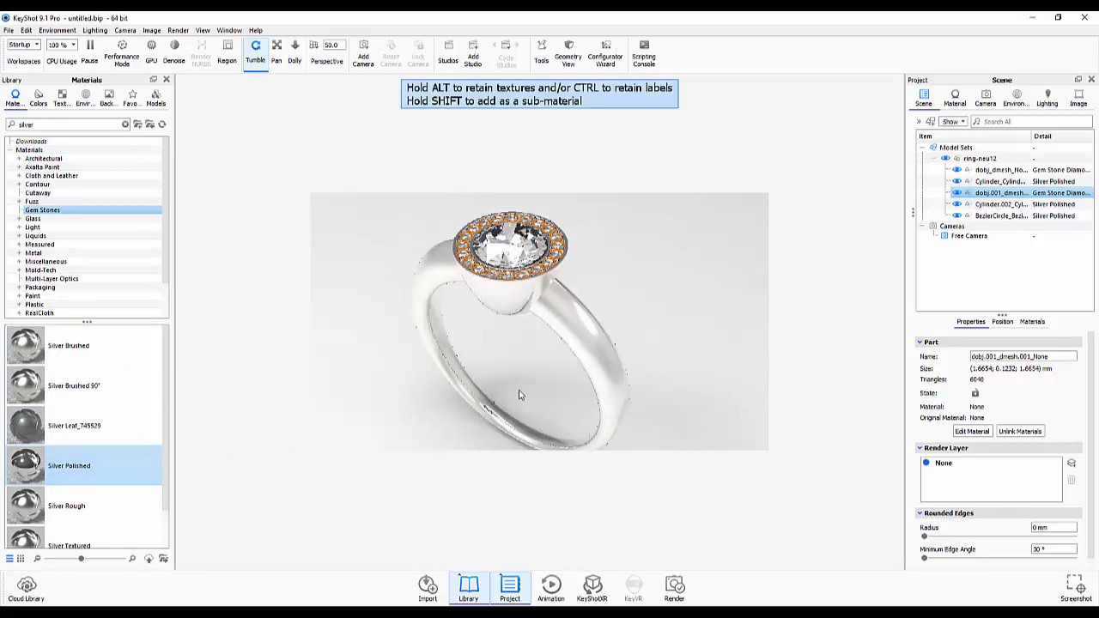
{"action": "left_click_drag", "start_coordinate": [519, 395], "coordinate": [519, 393]}
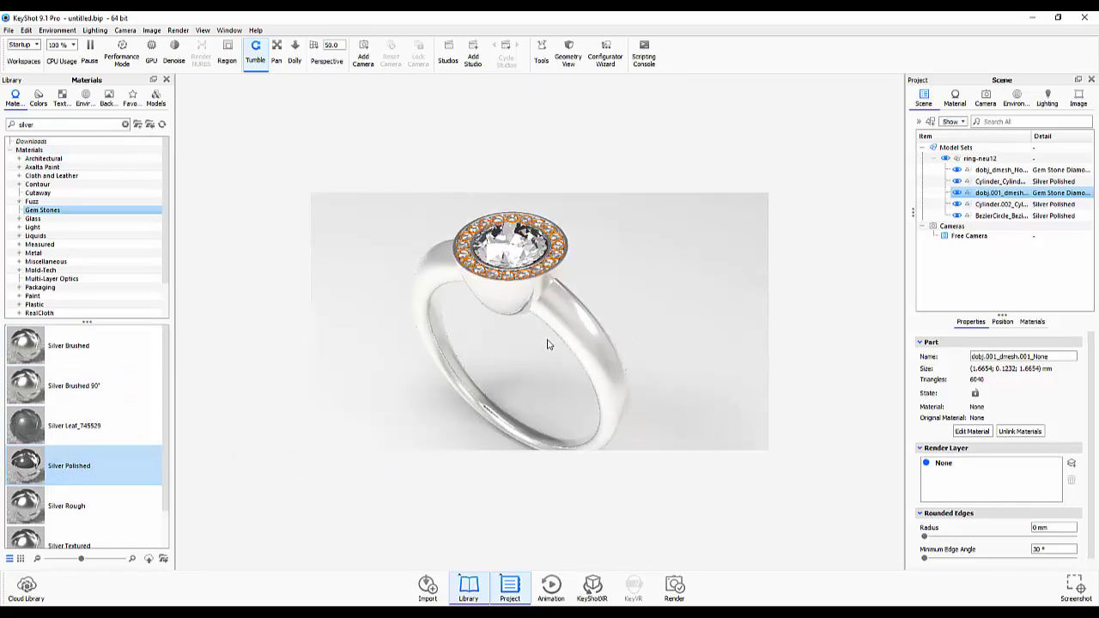
{"action": "left_click", "coordinate": [641, 277]}
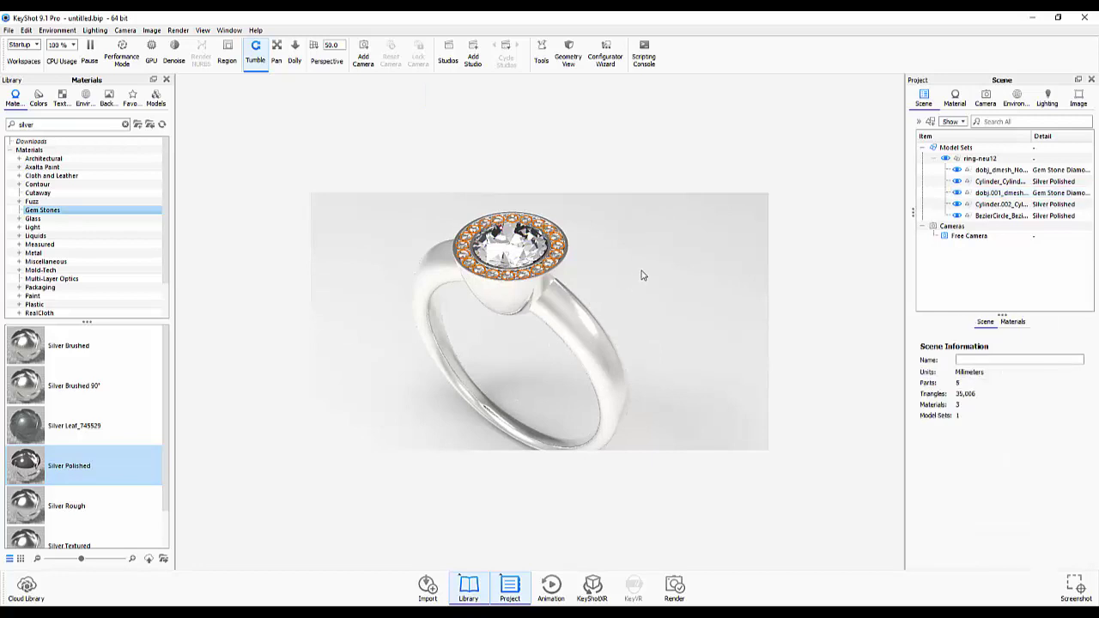
{"action": "mouse_move", "coordinate": [648, 254]}
{"action": "left_mouse_down"}
{"action": "mouse_move", "coordinate": [611, 248]}
{"action": "mouse_move", "coordinate": [598, 284]}
{"action": "mouse_move", "coordinate": [566, 310]}
{"action": "mouse_move", "coordinate": [634, 424]}
{"action": "left_mouse_up"}
Zoom in and briefly select the halo prong part to inspect it
{"action": "scroll", "coordinate": [633, 424], "scroll_direction": "up", "scroll_amount": 3}
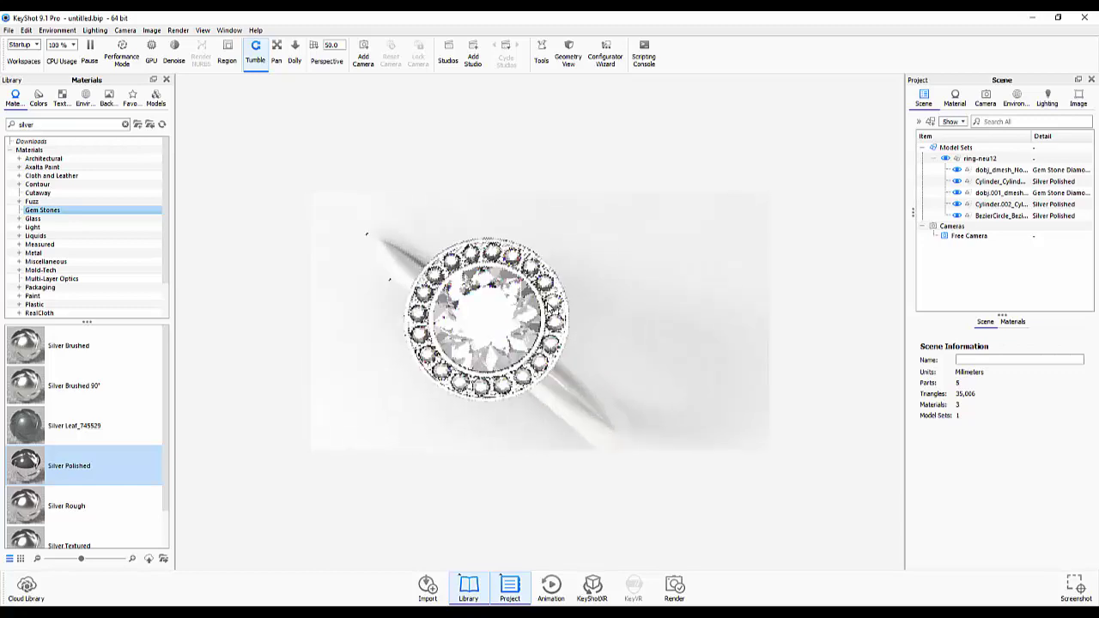
{"action": "scroll", "coordinate": [634, 424], "scroll_direction": "up", "scroll_amount": 2}
{"action": "left_click", "coordinate": [577, 374]}
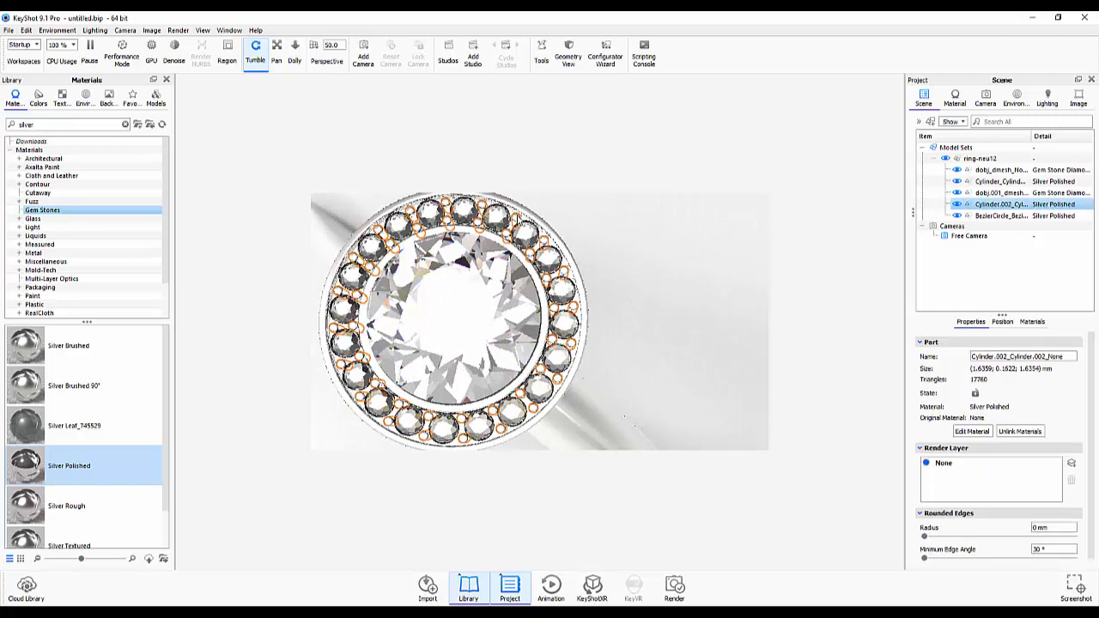
{"action": "left_click", "coordinate": [615, 374]}
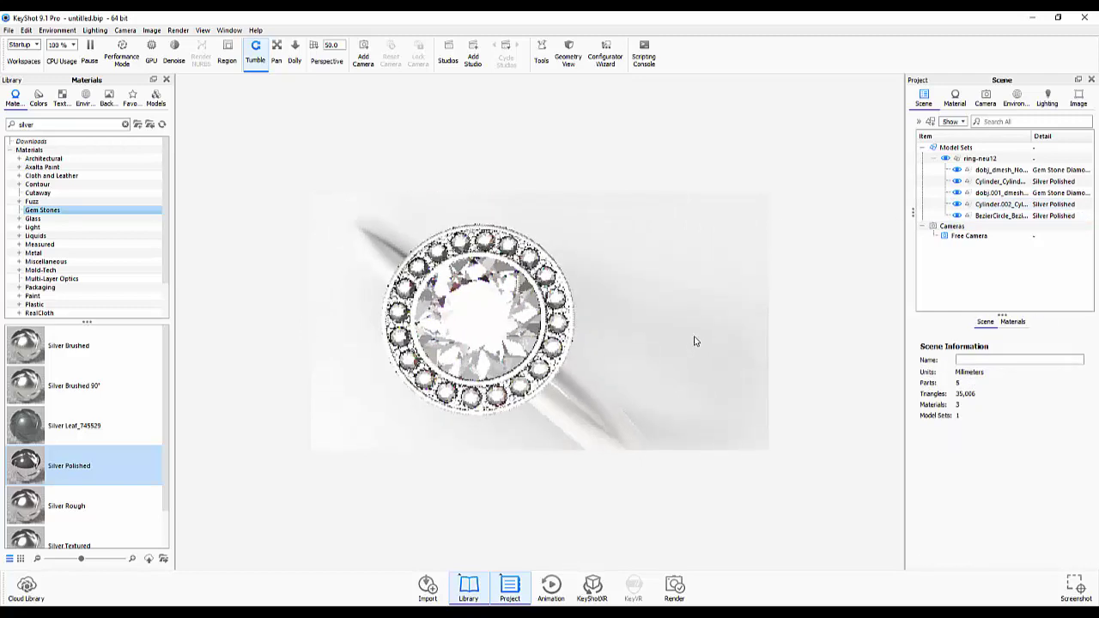
Zoom closer on the halo and centre stone, zoom back out, and open the environment settings
{"action": "scroll", "coordinate": [682, 330], "scroll_direction": "up", "scroll_amount": 3}
{"action": "left_click_drag", "start_coordinate": [679, 321], "coordinate": [694, 318]}
{"action": "scroll", "coordinate": [684, 317], "scroll_direction": "up", "scroll_amount": 3}
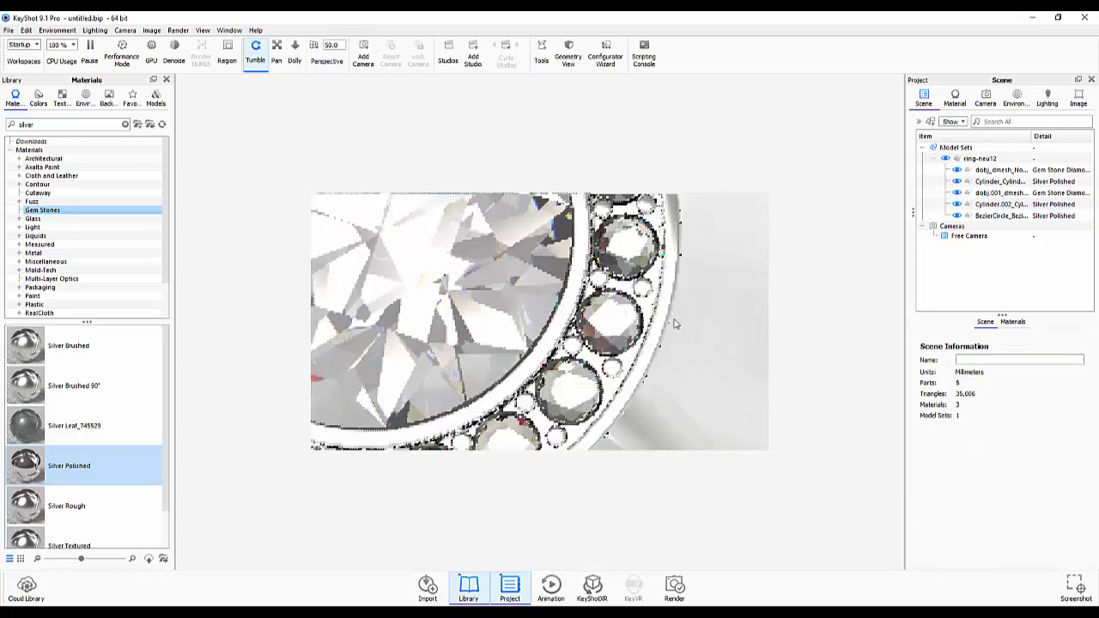
{"action": "scroll", "coordinate": [661, 324], "scroll_direction": "up", "scroll_amount": 3}
{"action": "scroll", "coordinate": [650, 334], "scroll_direction": "down", "scroll_amount": 3}
{"action": "scroll", "coordinate": [650, 334], "scroll_direction": "down", "scroll_amount": 2}
{"action": "scroll", "coordinate": [649, 333], "scroll_direction": "down", "scroll_amount": 3}
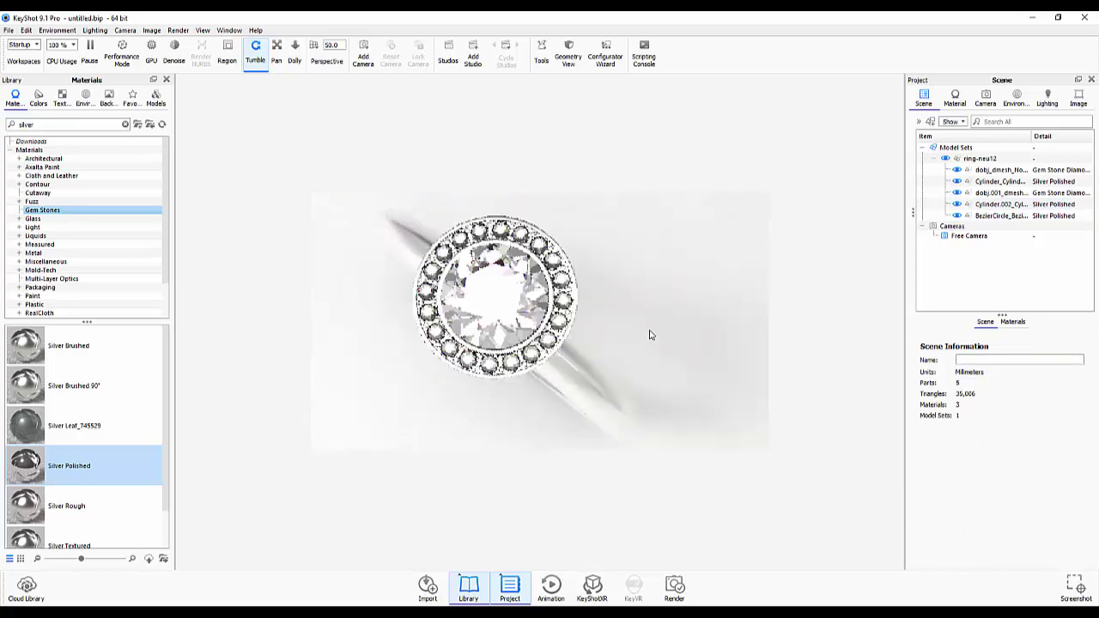
{"action": "scroll", "coordinate": [649, 333], "scroll_direction": "down", "scroll_amount": 2}
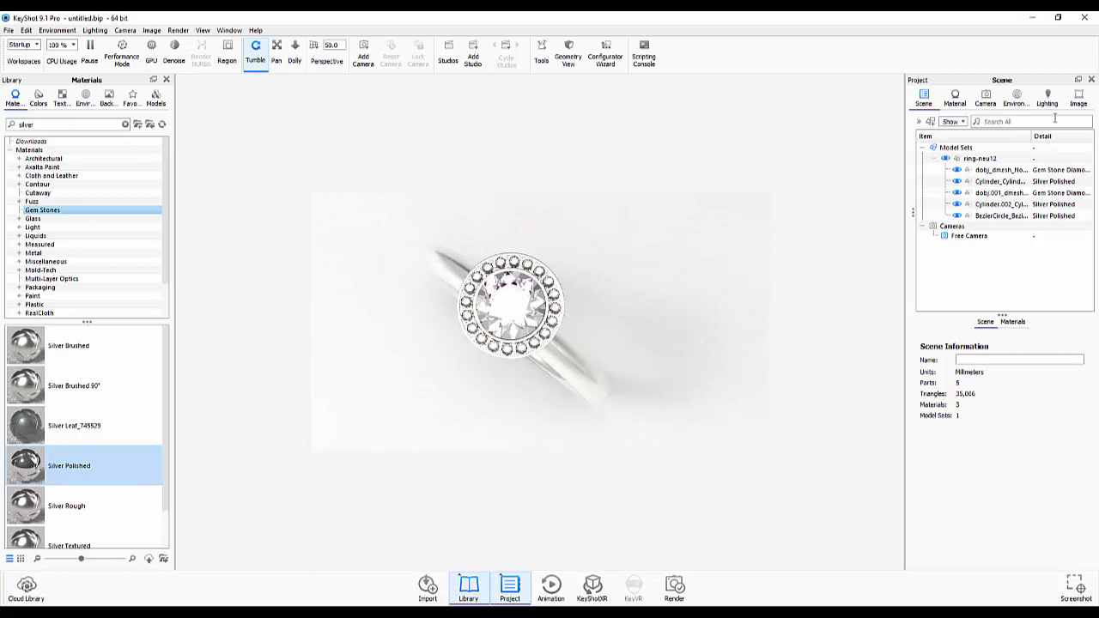
{"action": "left_click", "coordinate": [1016, 96]}
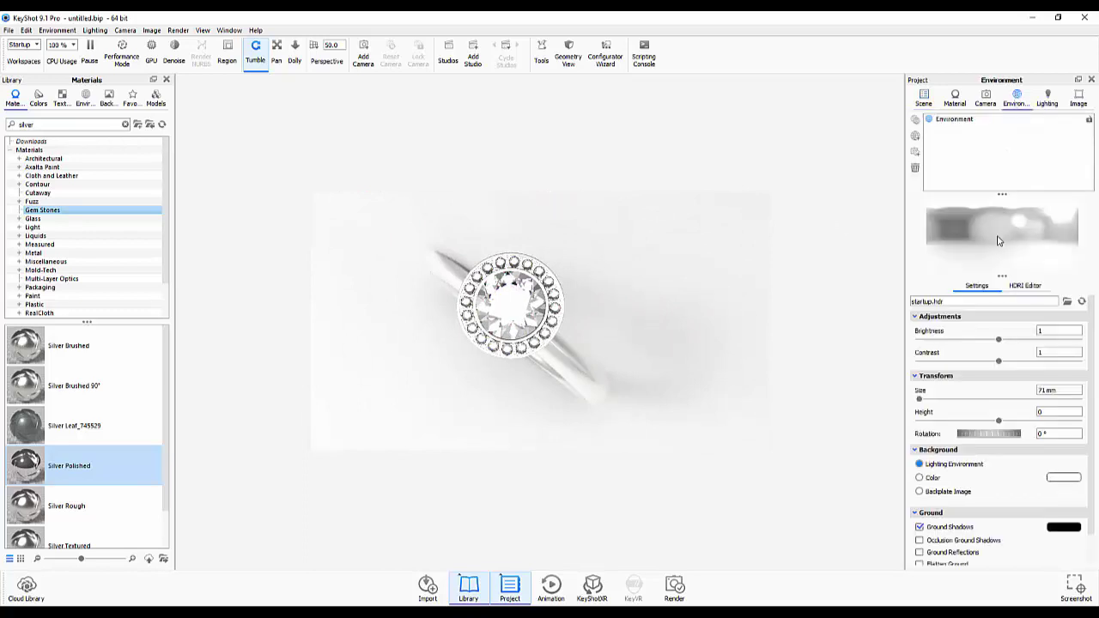
Apply the 3 Panels Straight 4K environment and try rotating its lighting around the ring
{"action": "left_click", "coordinate": [85, 98]}
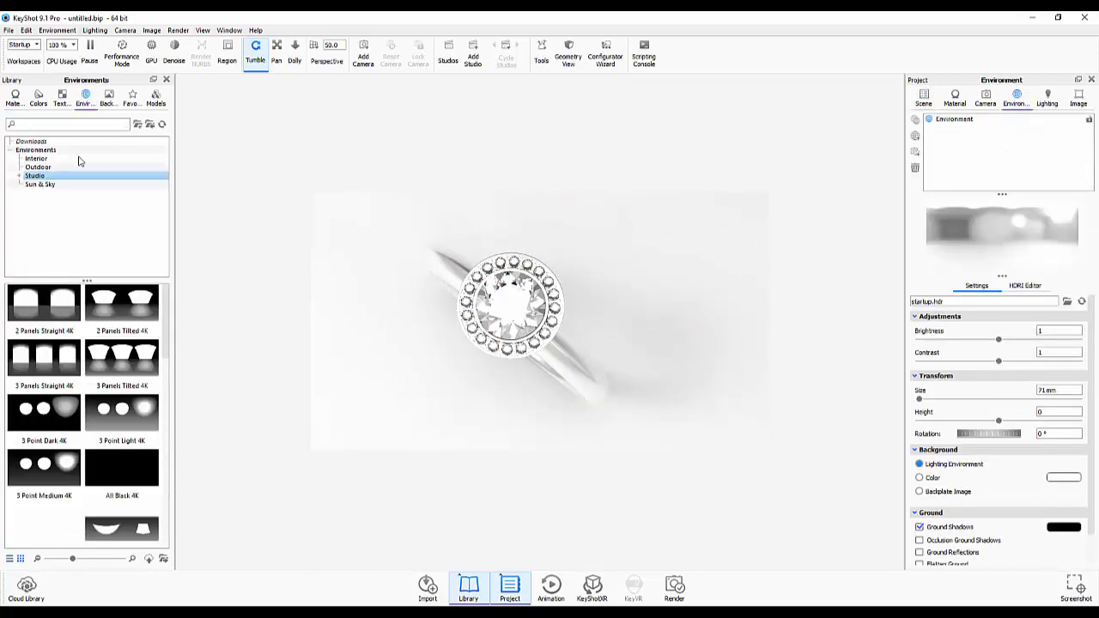
{"action": "double_click", "coordinate": [50, 367]}
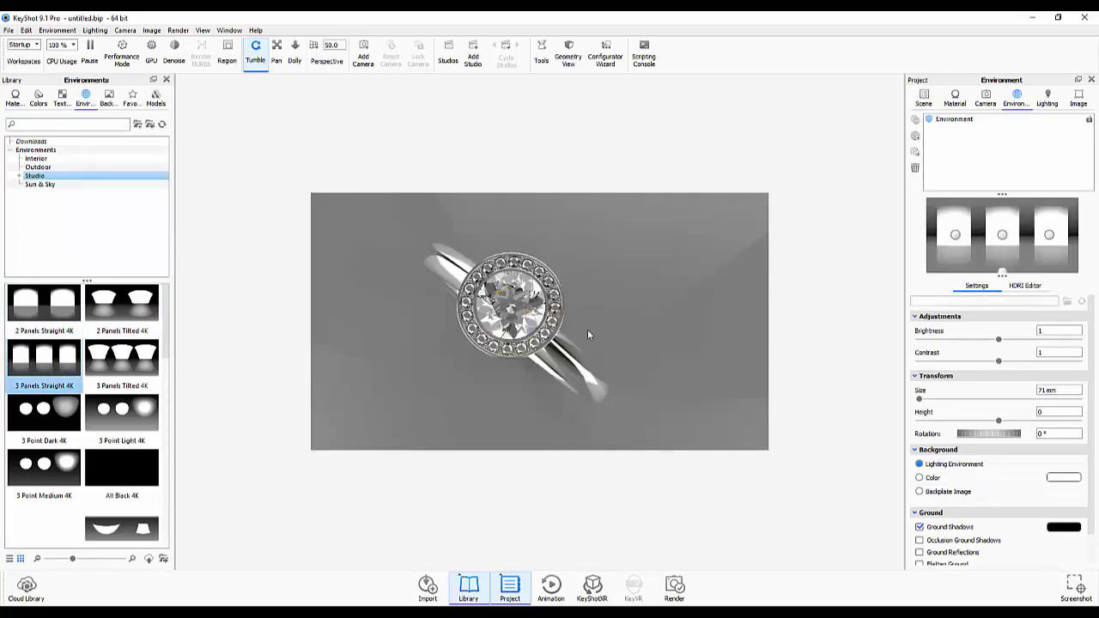
{"action": "mouse_move", "coordinate": [587, 335]}
{"action": "left_mouse_down"}
{"action": "mouse_move", "coordinate": [765, 174]}
{"action": "mouse_move", "coordinate": [665, 352]}
{"action": "mouse_move", "coordinate": [603, 325]}
{"action": "left_mouse_up"}
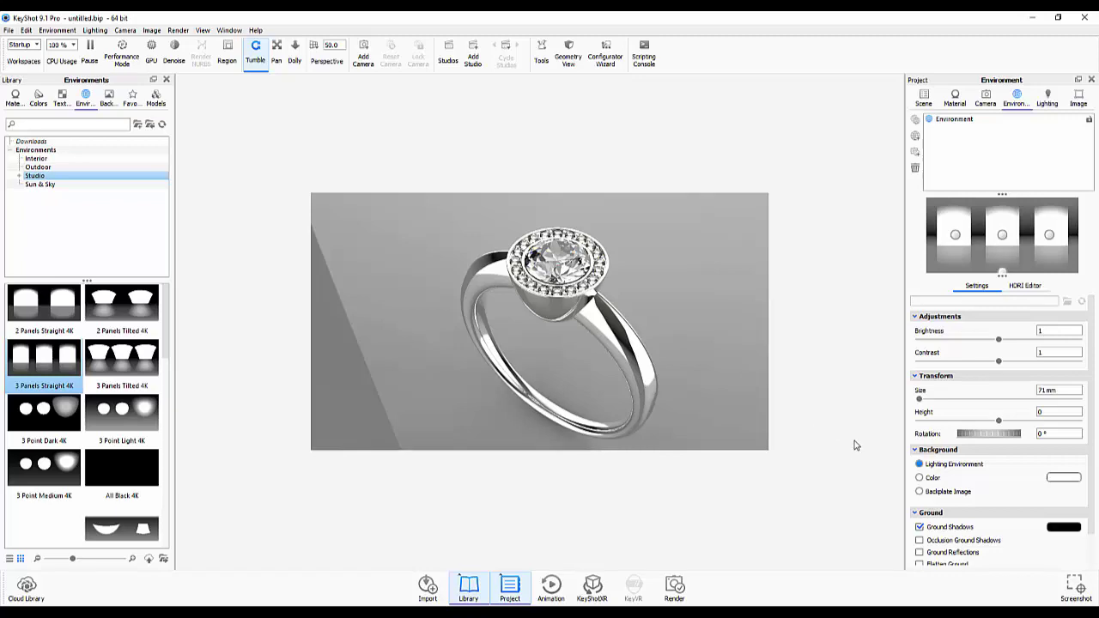
{"action": "mouse_move", "coordinate": [1000, 435]}
{"action": "left_mouse_down"}
{"action": "mouse_move", "coordinate": [1049, 447]}
{"action": "mouse_move", "coordinate": [1096, 439]}
{"action": "mouse_move", "coordinate": [991, 455]}
{"action": "left_mouse_up"}
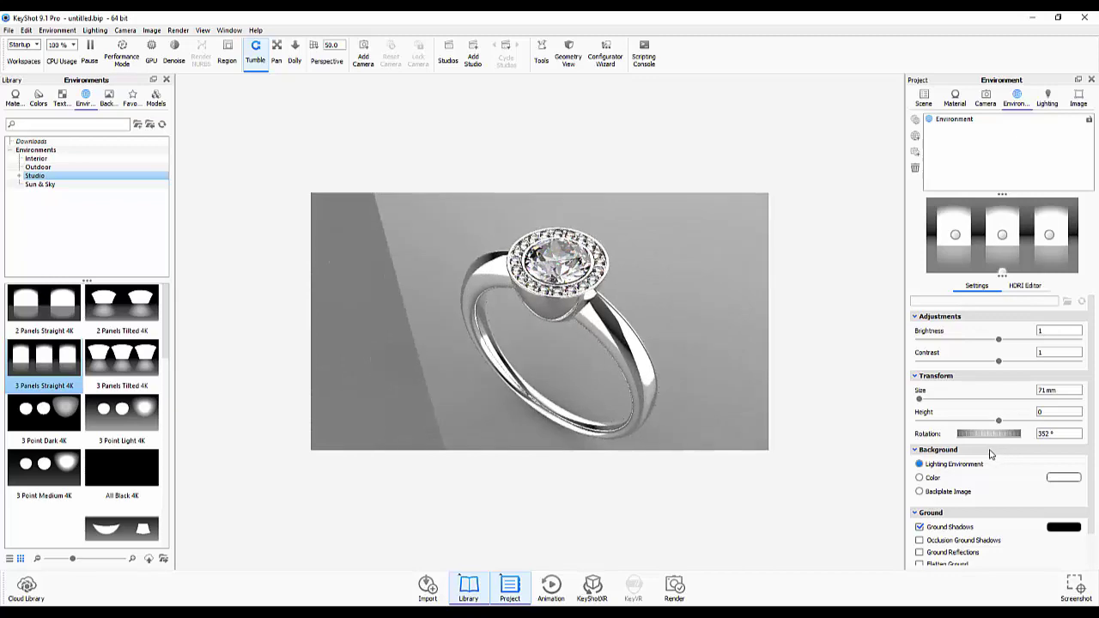
{"action": "left_click_drag", "start_coordinate": [989, 455], "coordinate": [1000, 455]}
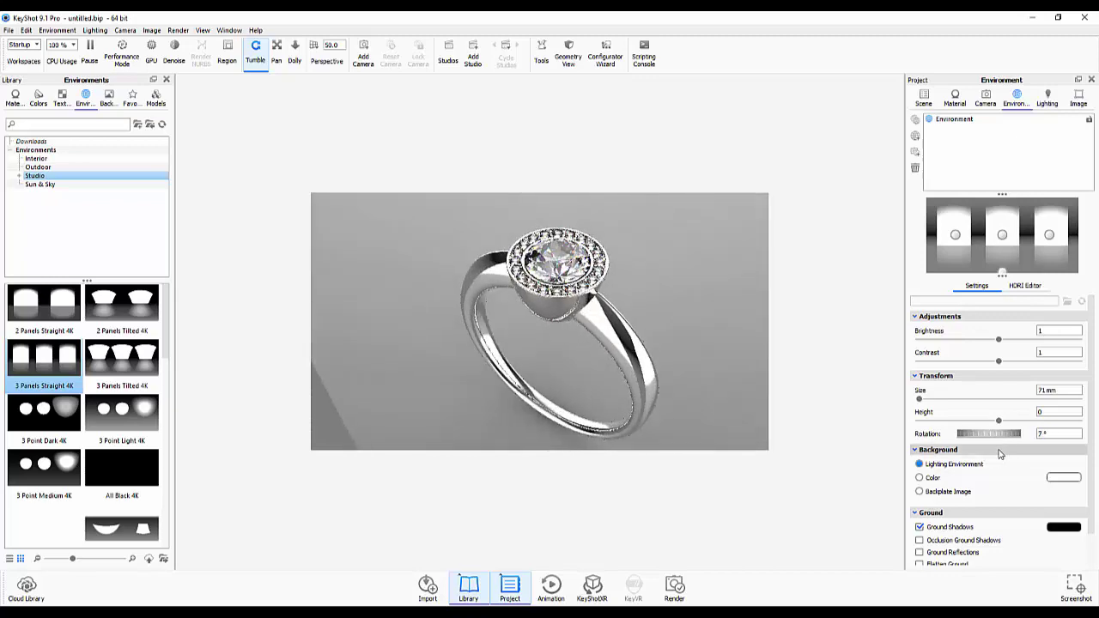
Switch to 2 Panels Straight 4K and rotate the environment to 351°
{"action": "double_click", "coordinate": [51, 309]}
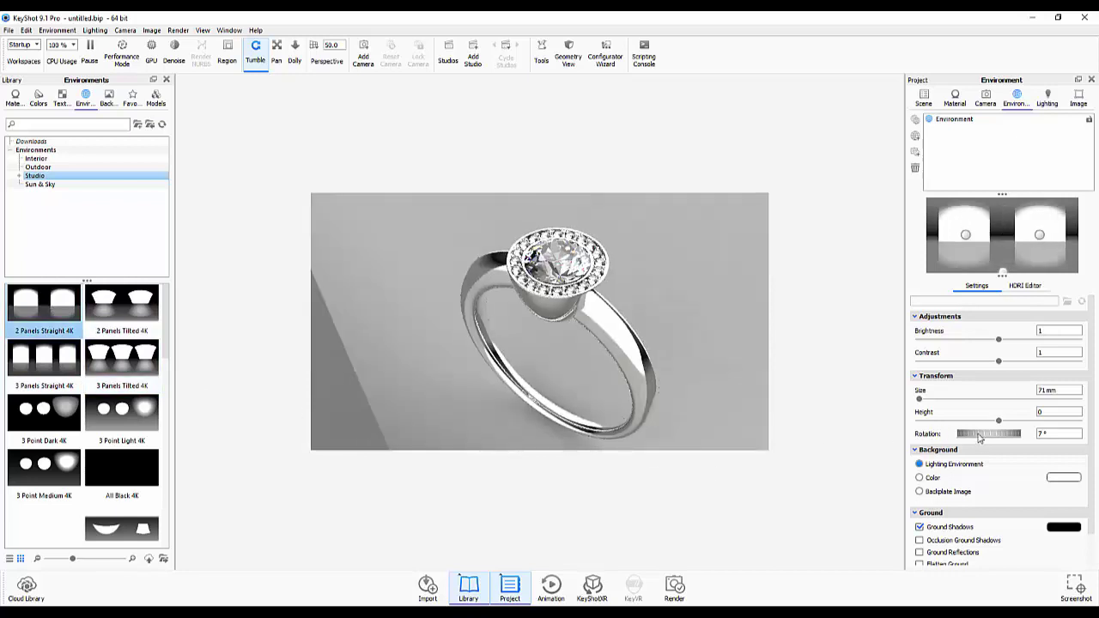
{"action": "mouse_move", "coordinate": [979, 438]}
{"action": "left_mouse_down"}
{"action": "mouse_move", "coordinate": [1030, 443]}
{"action": "mouse_move", "coordinate": [959, 461]}
{"action": "mouse_move", "coordinate": [1043, 458]}
{"action": "mouse_move", "coordinate": [1098, 472]}
{"action": "left_mouse_up"}
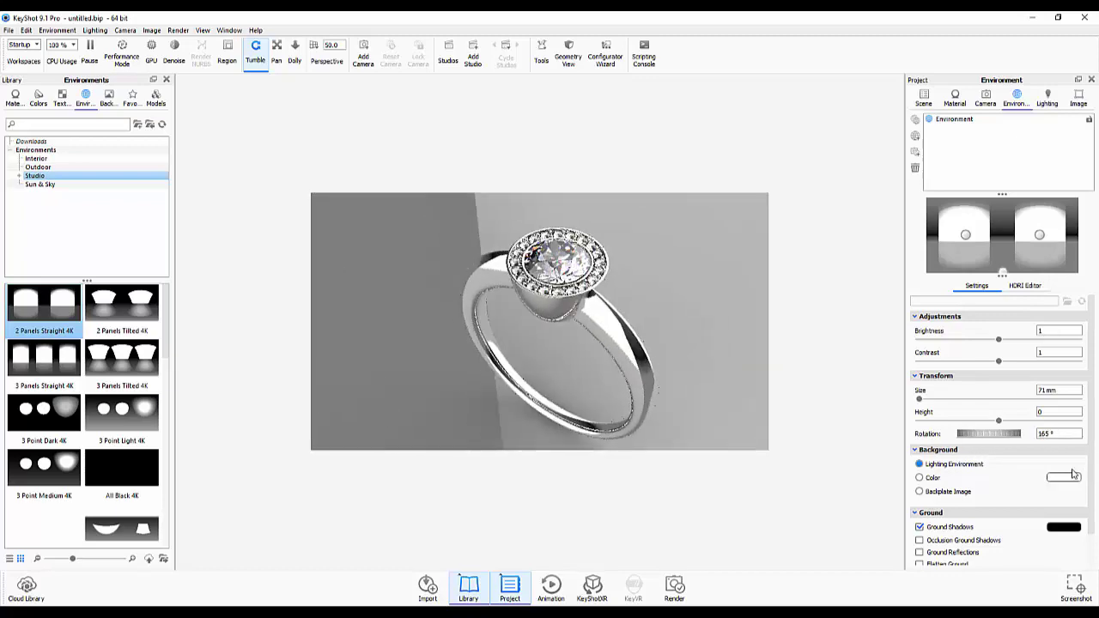
{"action": "mouse_move", "coordinate": [1098, 472]}
{"action": "left_mouse_down"}
{"action": "mouse_move", "coordinate": [825, 466]}
{"action": "mouse_move", "coordinate": [1013, 475]}
{"action": "left_mouse_up"}
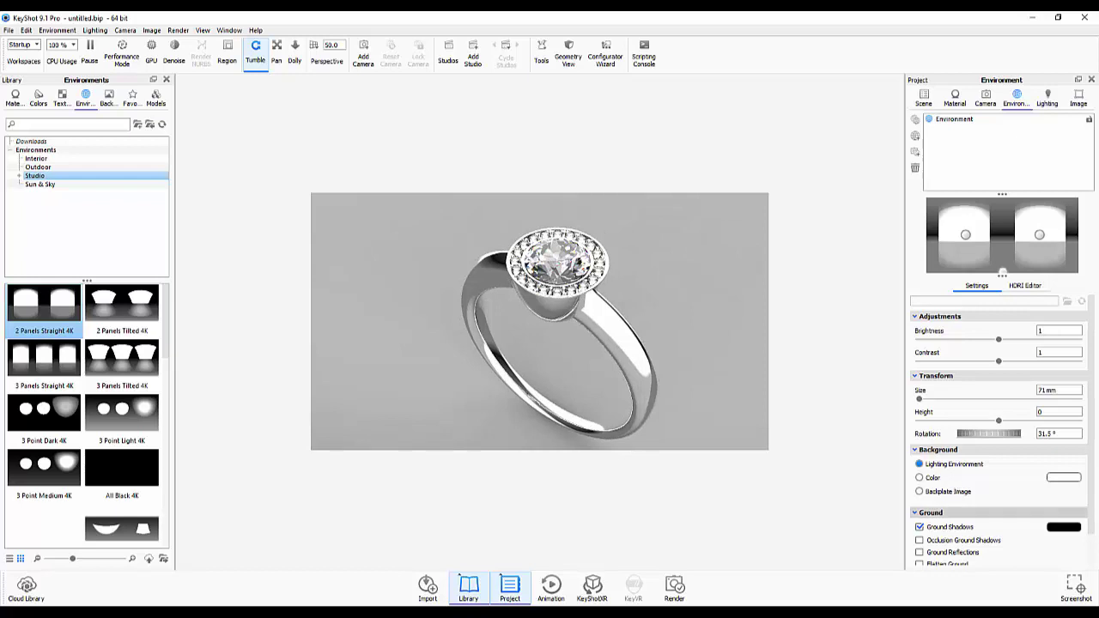
{"action": "mouse_move", "coordinate": [971, 437]}
{"action": "left_mouse_down"}
{"action": "mouse_move", "coordinate": [985, 438]}
{"action": "mouse_move", "coordinate": [951, 442]}
{"action": "left_mouse_up"}
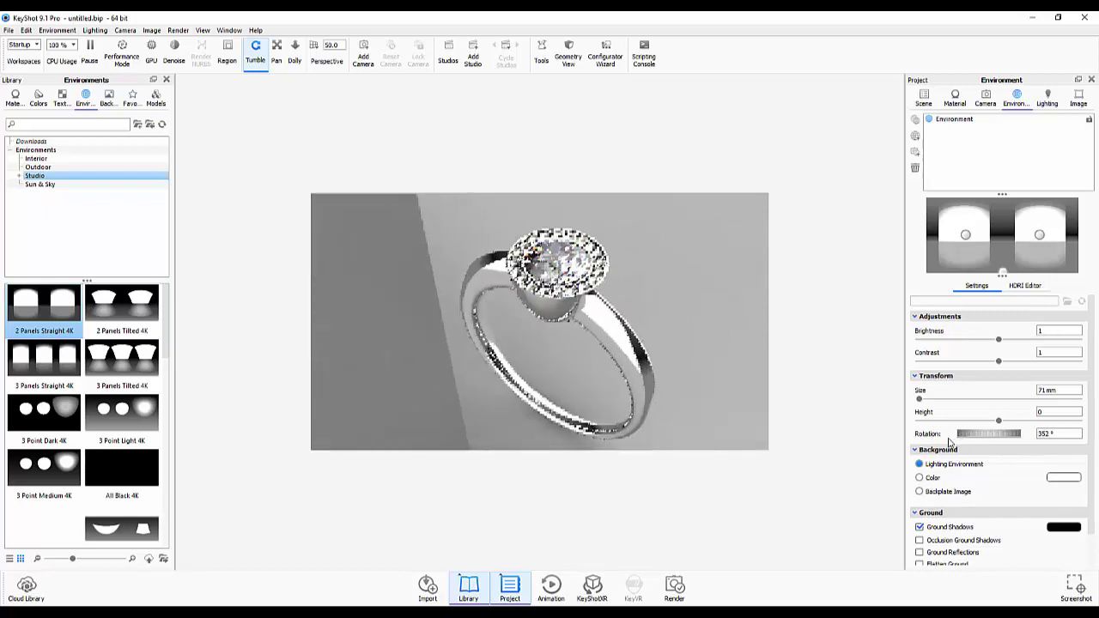
{"action": "left_click_drag", "start_coordinate": [950, 440], "coordinate": [949, 440]}
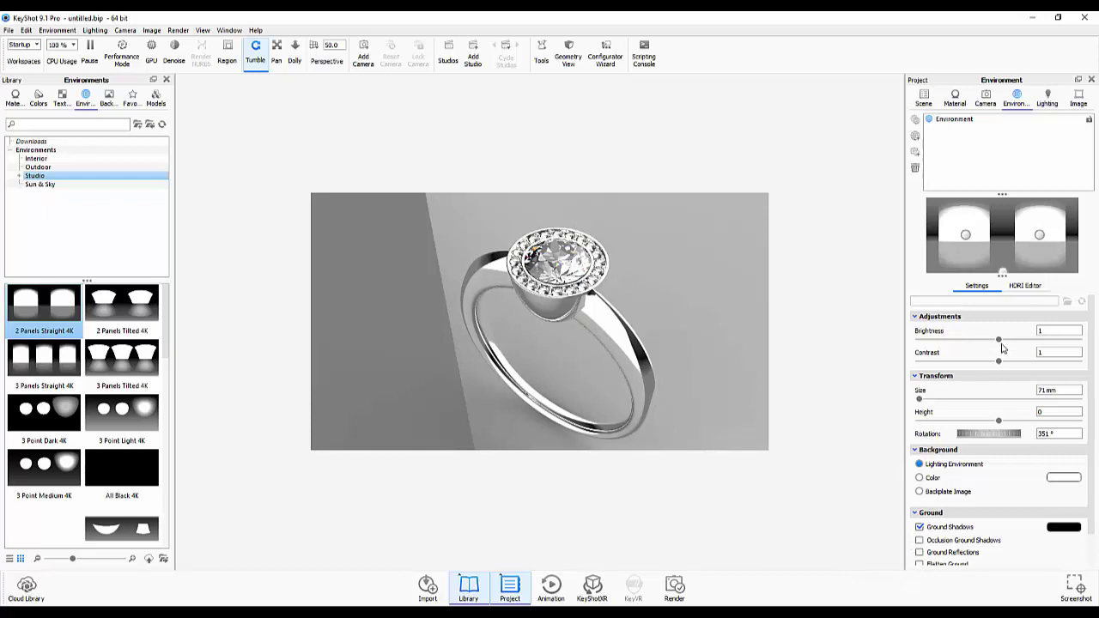
Set environment brightness 1.166, contrast 0.716, size 23700.001 mm and height -0.112
{"action": "mouse_move", "coordinate": [998, 342]}
{"action": "left_mouse_down"}
{"action": "mouse_move", "coordinate": [1014, 342]}
{"action": "mouse_move", "coordinate": [983, 342]}
{"action": "left_mouse_up"}
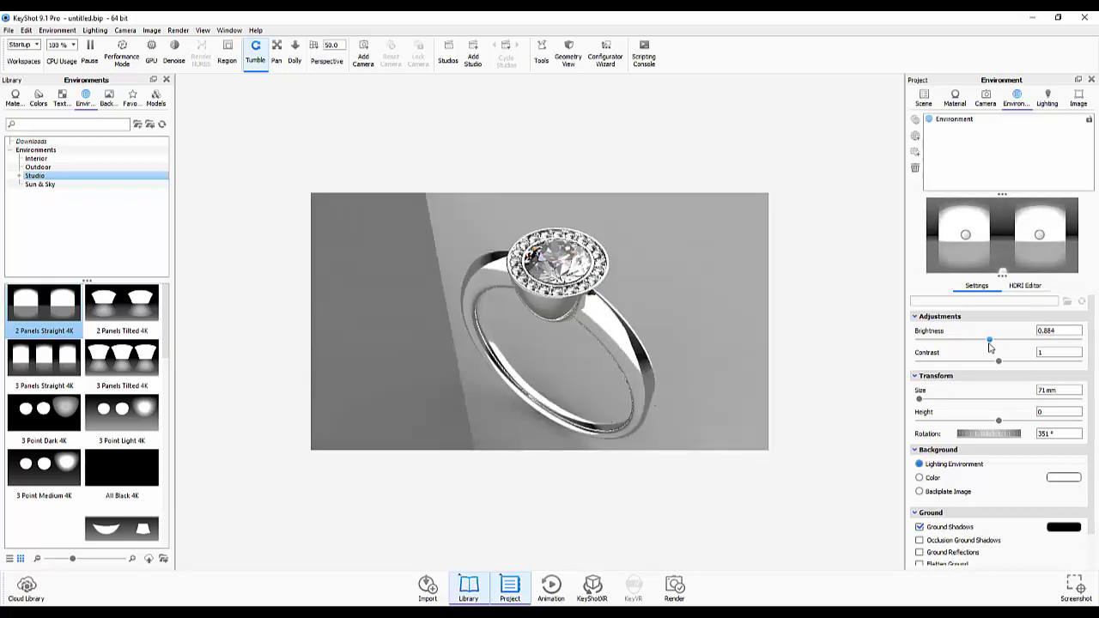
{"action": "left_click_drag", "start_coordinate": [989, 346], "coordinate": [1020, 364]}
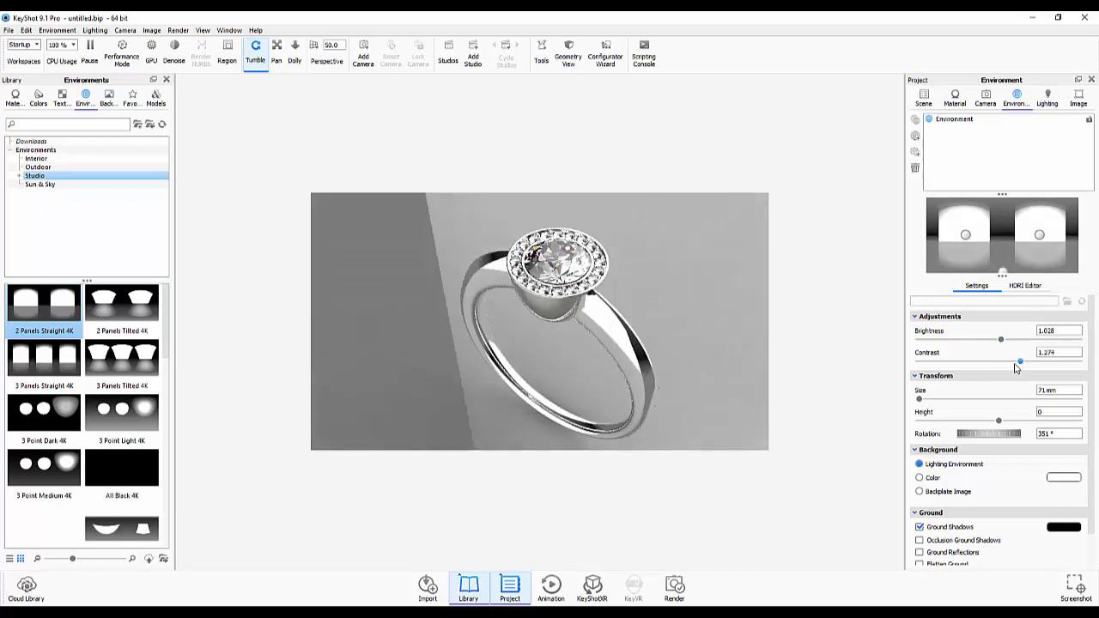
{"action": "left_click_drag", "start_coordinate": [999, 364], "coordinate": [979, 364]}
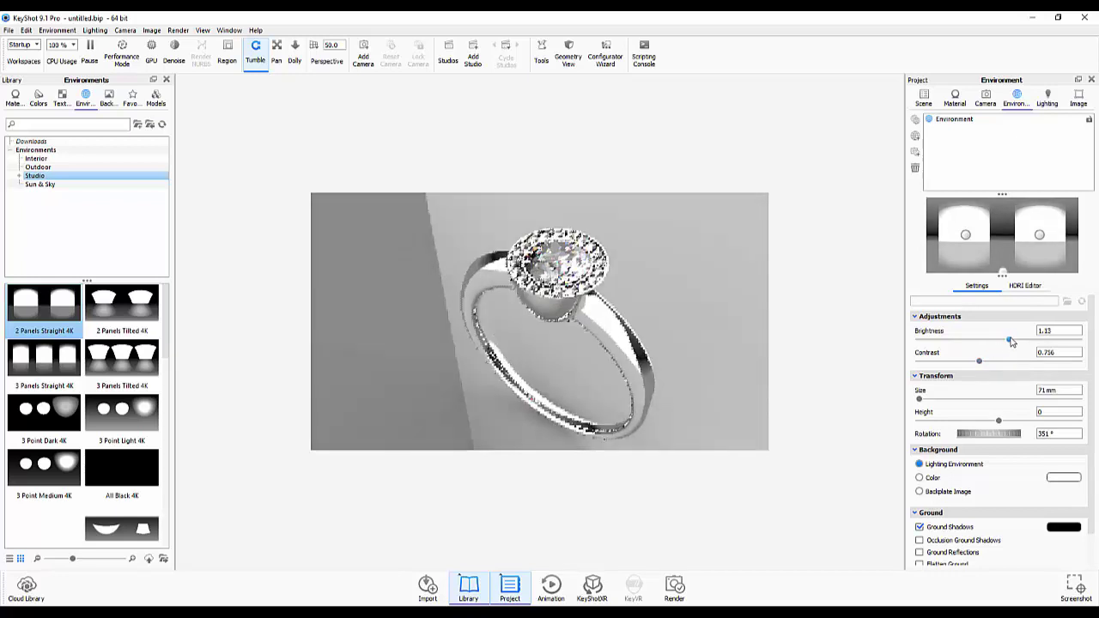
{"action": "left_click_drag", "start_coordinate": [1002, 341], "coordinate": [1012, 340]}
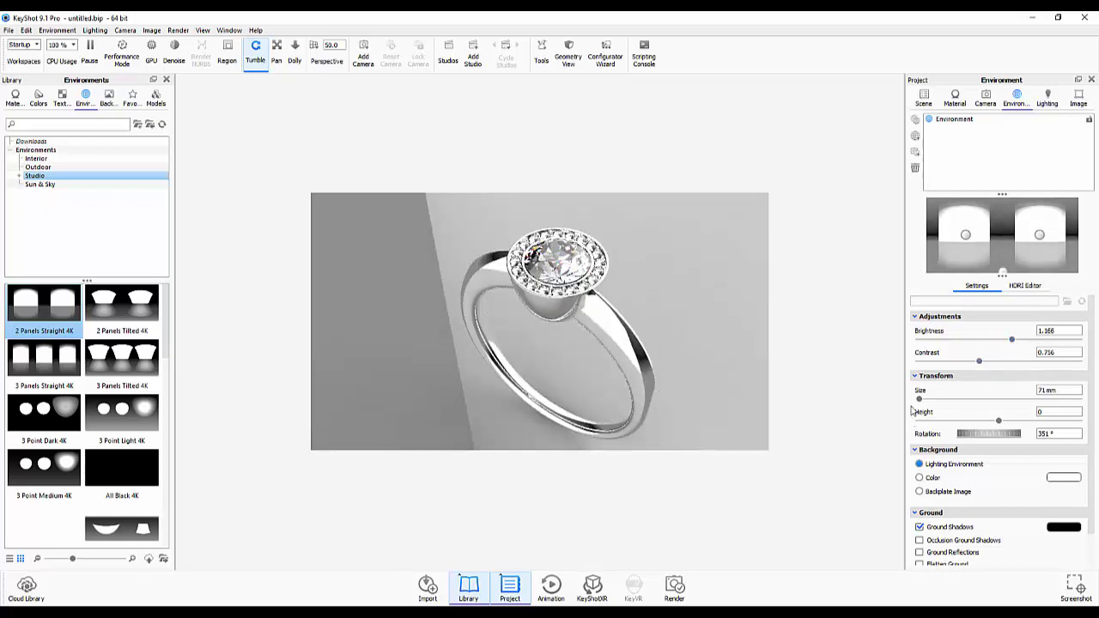
{"action": "left_click_drag", "start_coordinate": [919, 401], "coordinate": [956, 402]}
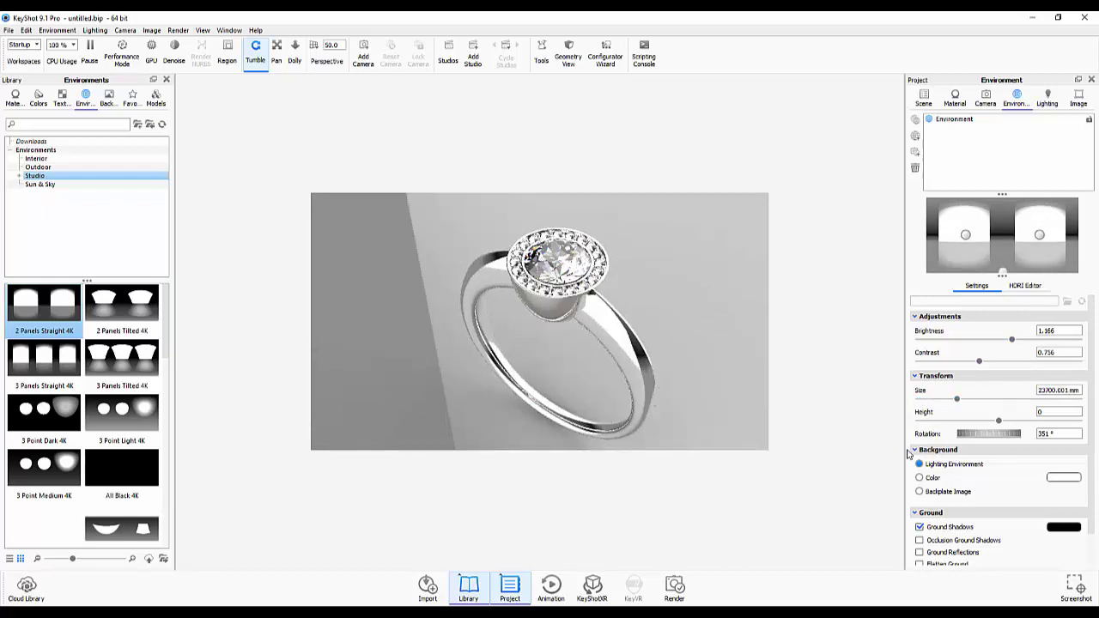
{"action": "mouse_move", "coordinate": [998, 420]}
{"action": "left_mouse_down"}
{"action": "mouse_move", "coordinate": [1036, 423]}
{"action": "mouse_move", "coordinate": [981, 433]}
{"action": "left_mouse_up"}
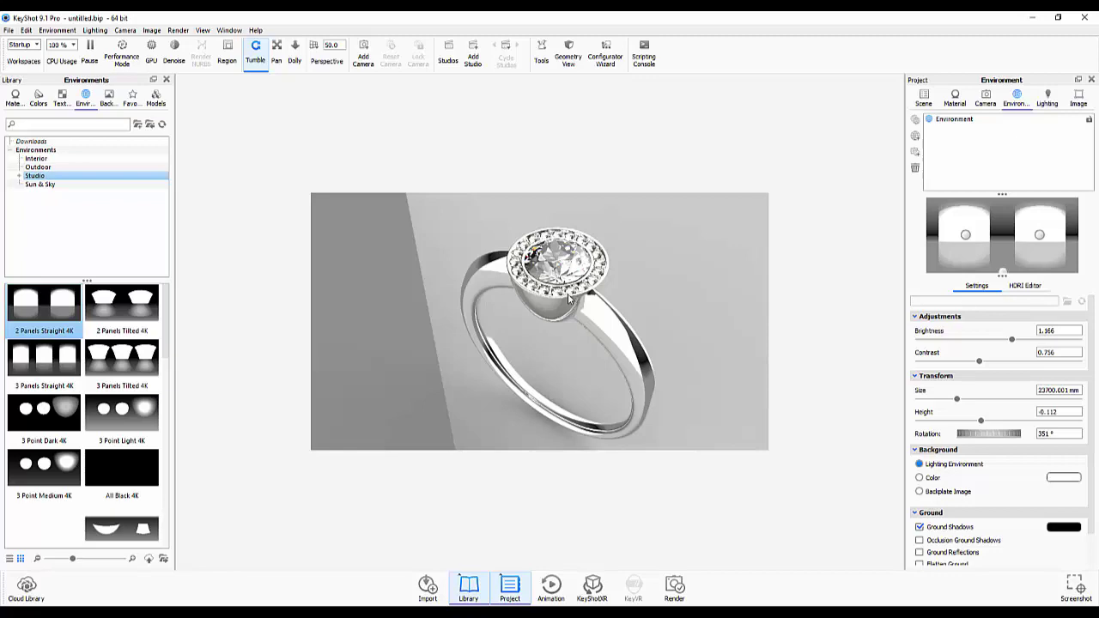
{"action": "left_click_drag", "start_coordinate": [575, 302], "coordinate": [572, 313]}
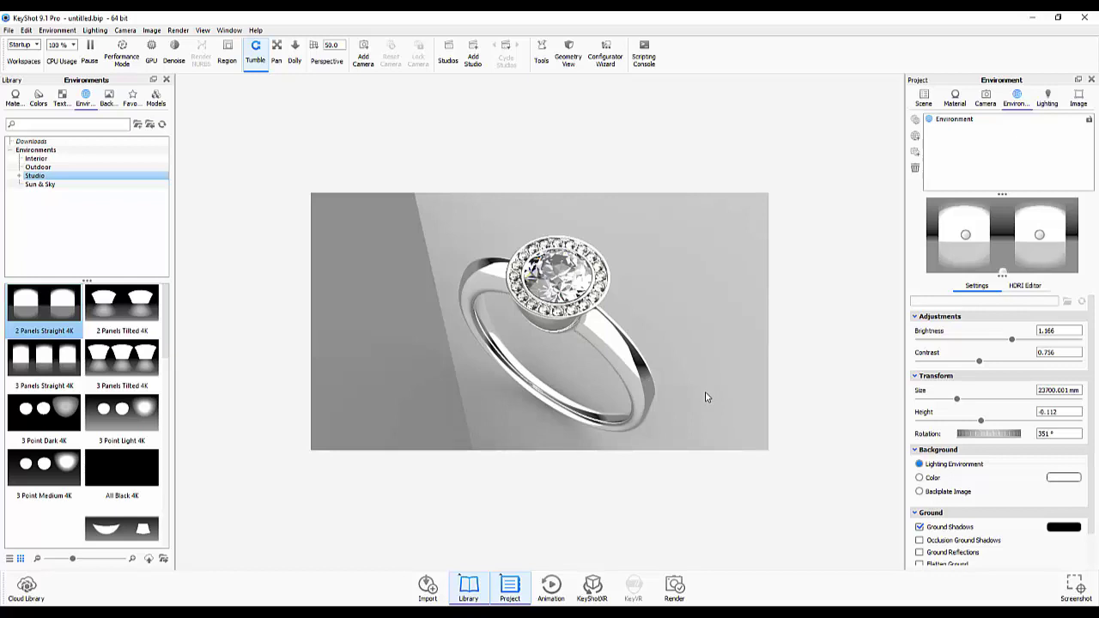
Try the Jewelry lighting preset, return to Basic, and raise the shadow quality
{"action": "left_click", "coordinate": [1048, 98]}
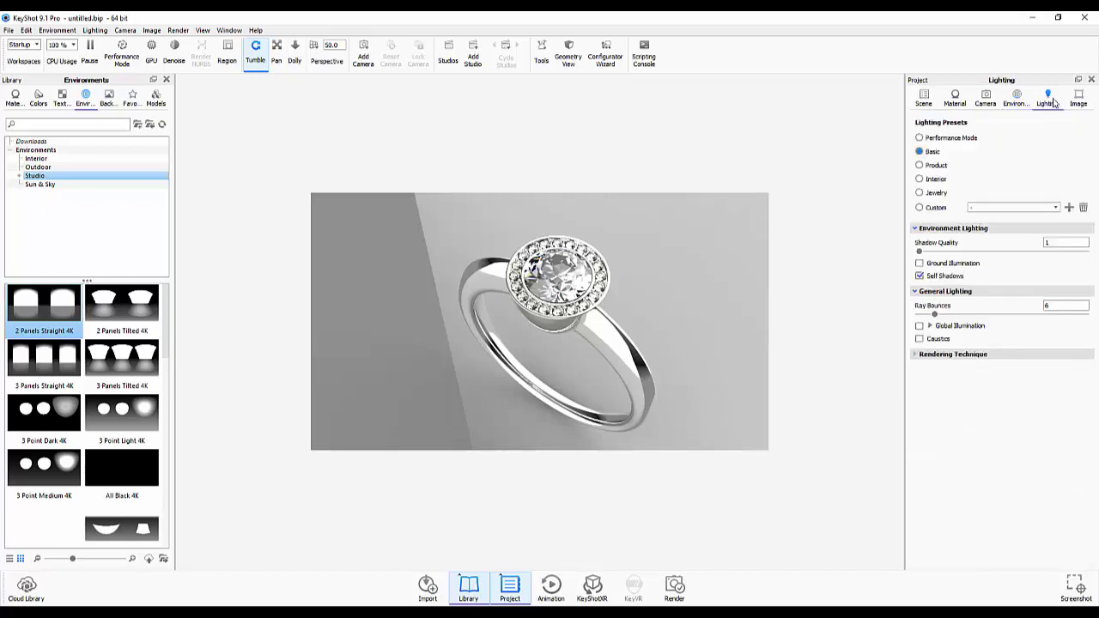
{"action": "left_click", "coordinate": [920, 194]}
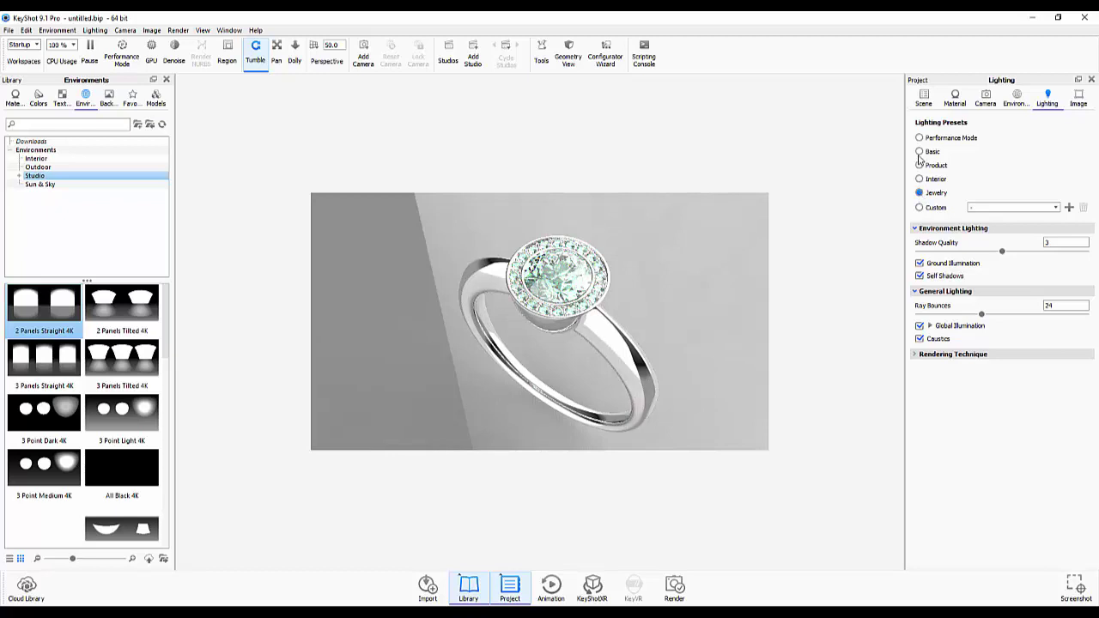
{"action": "left_click", "coordinate": [920, 152]}
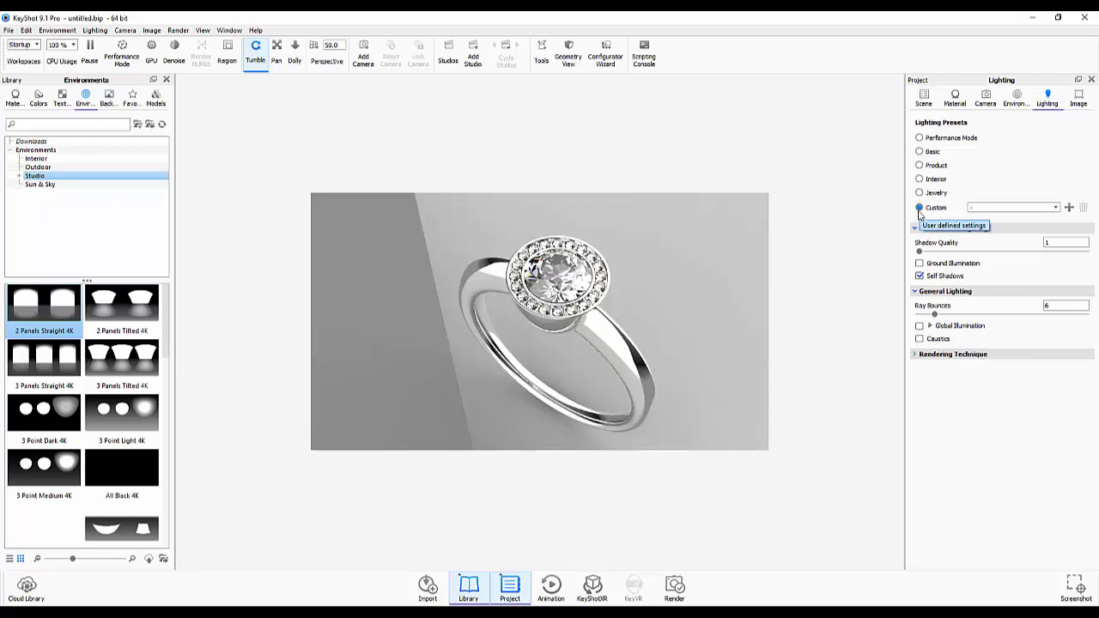
{"action": "left_click_drag", "start_coordinate": [919, 251], "coordinate": [932, 252]}
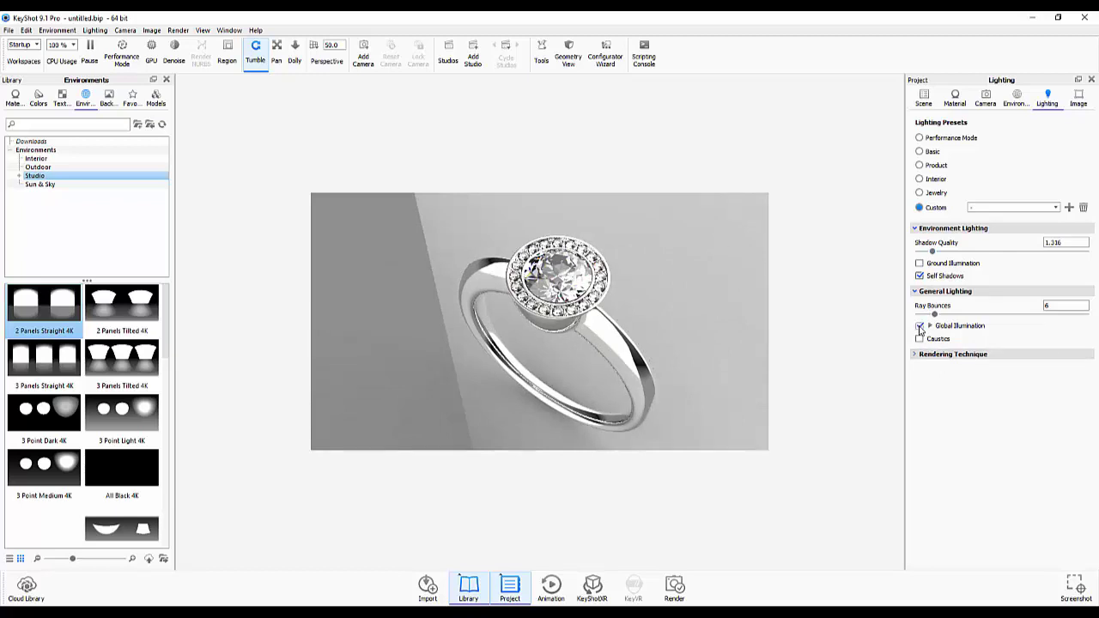
Turn on global illumination with caustics off, and bring up the Render output settings
{"action": "left_click", "coordinate": [920, 325]}
{"action": "left_click", "coordinate": [919, 339]}
{"action": "left_click", "coordinate": [920, 339]}
{"action": "left_click", "coordinate": [676, 597]}
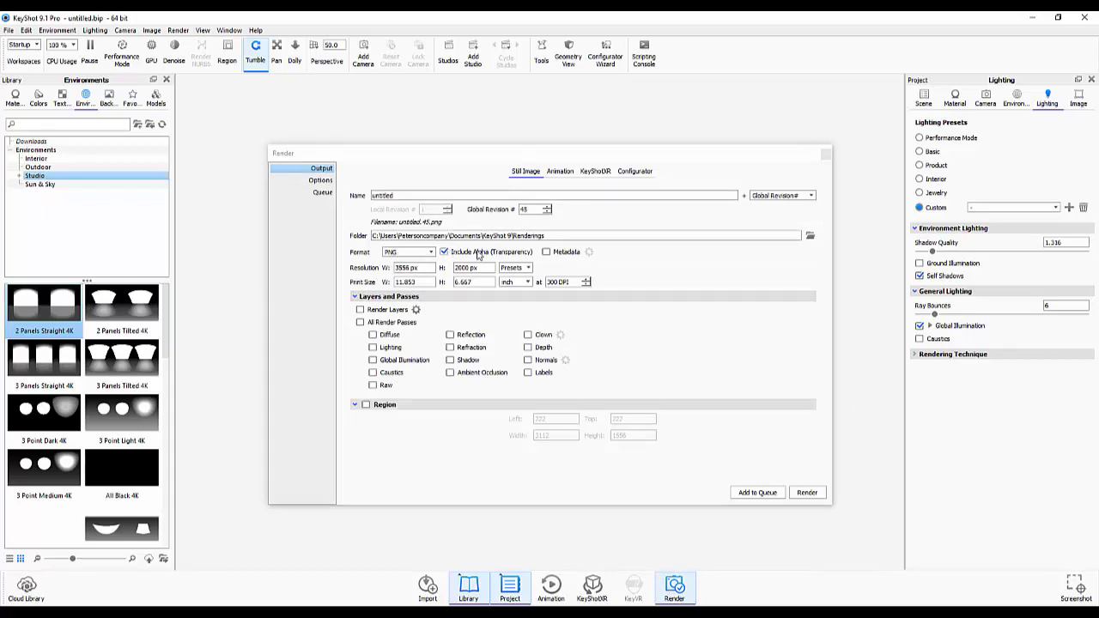
Replace the render name 'untitled' with 'cliver-ring'
{"action": "left_click_drag", "start_coordinate": [401, 195], "coordinate": [372, 195]}
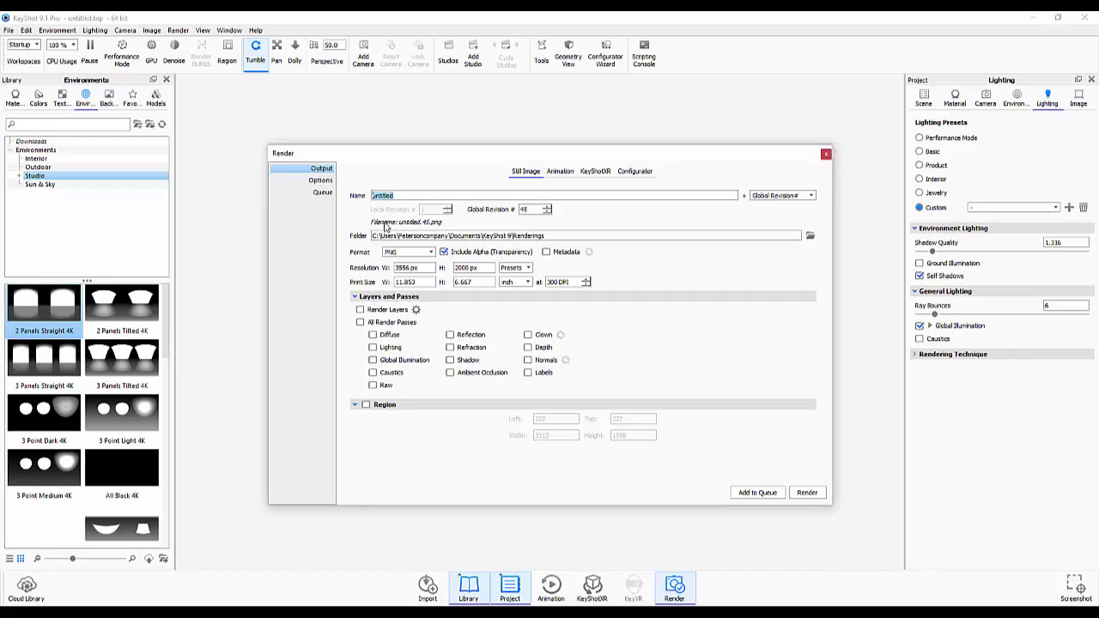
{"action": "type", "text": "c"}
{"action": "type", "text": "l"}
{"action": "type", "text": "iver"}
{"action": "type", "text": "-ri"}
{"action": "type", "text": "n"}
{"action": "type", "text": "g"}
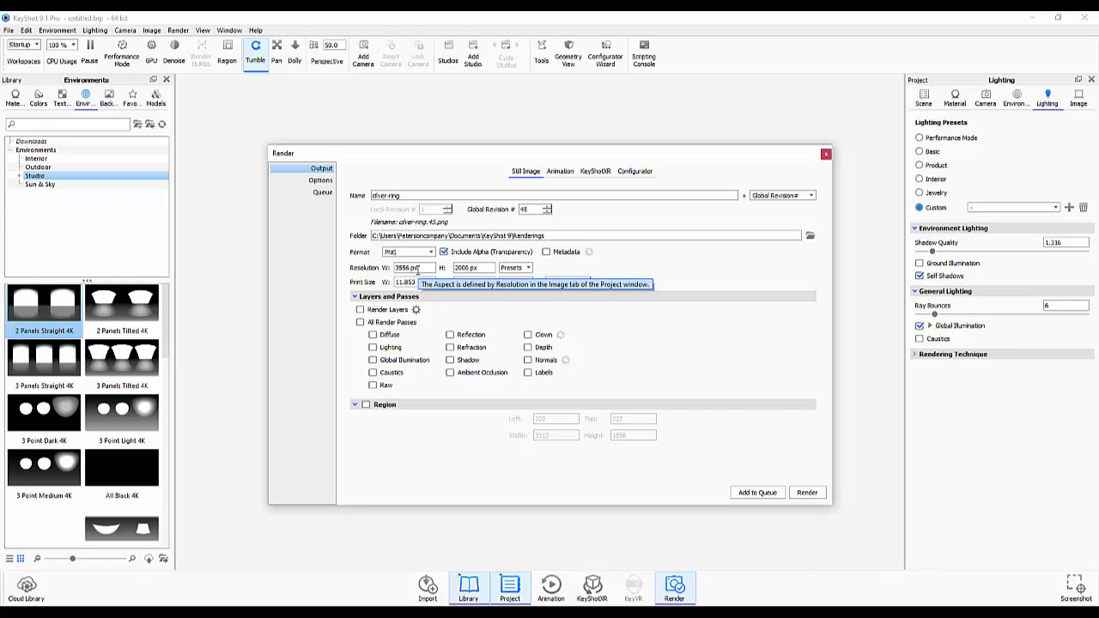
Render the ring still image, moving the render window aside and zooming to watch progress
{"action": "left_click", "coordinate": [806, 493]}
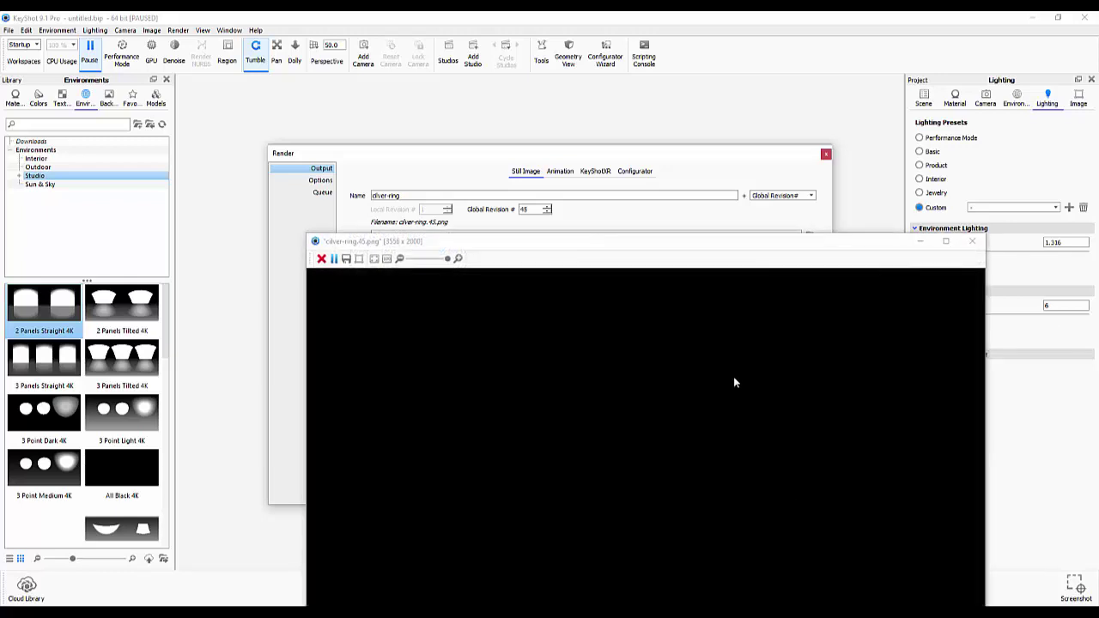
{"action": "left_click_drag", "start_coordinate": [676, 246], "coordinate": [627, 92]}
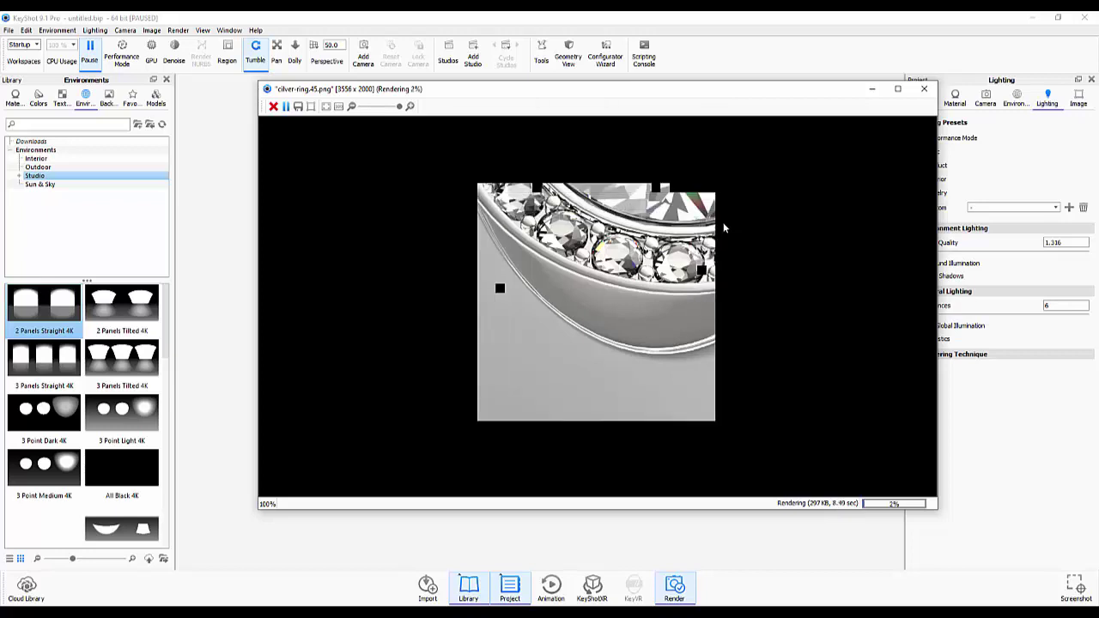
{"action": "scroll", "coordinate": [551, 281], "scroll_direction": "down", "scroll_amount": 2}
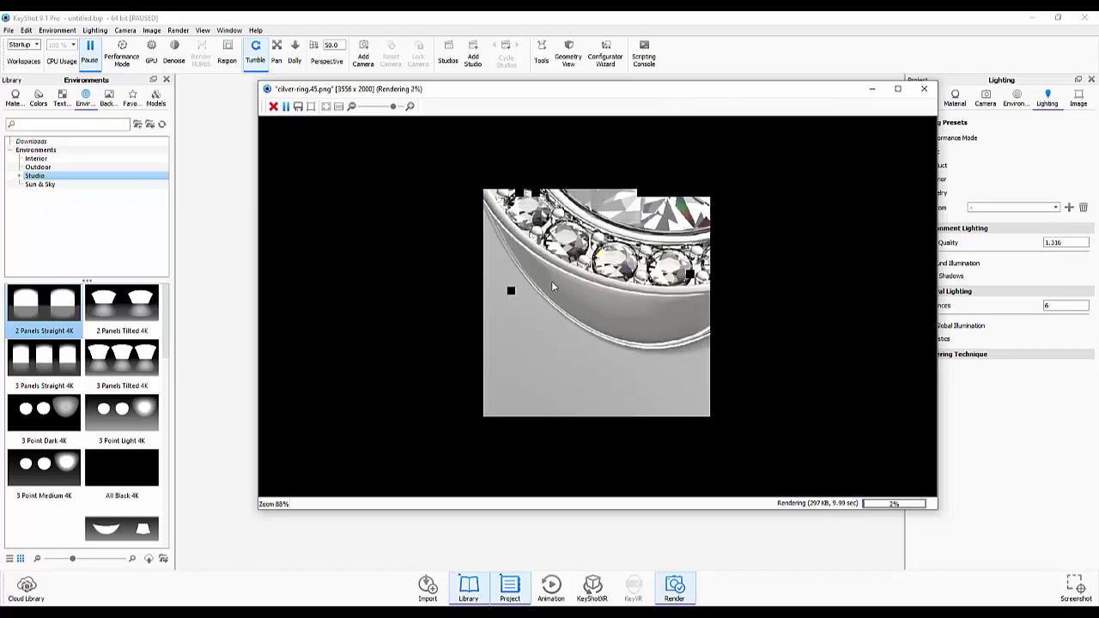
{"action": "scroll", "coordinate": [551, 280], "scroll_direction": "up", "scroll_amount": 1}
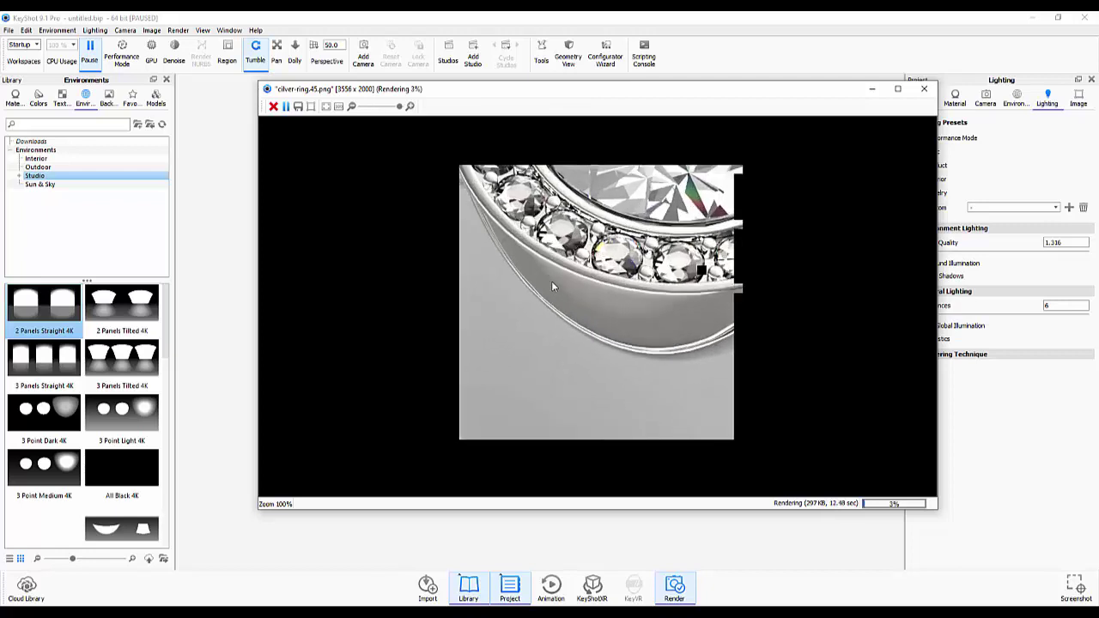
{"action": "scroll", "coordinate": [551, 280], "scroll_direction": "down", "scroll_amount": 3}
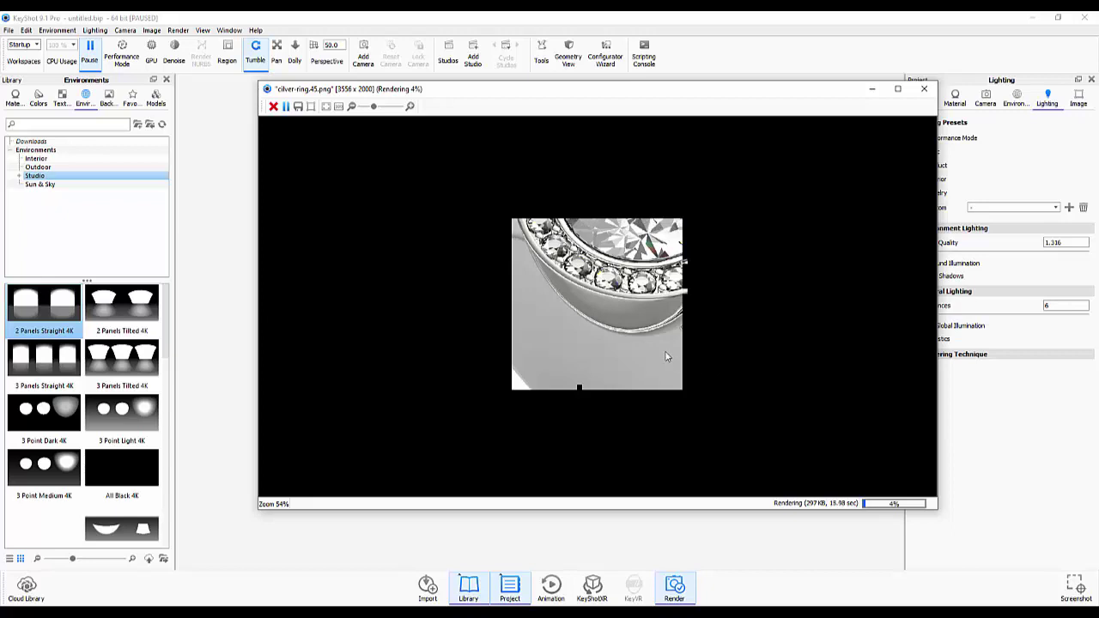
{"action": "scroll", "coordinate": [659, 352], "scroll_direction": "down", "scroll_amount": 1}
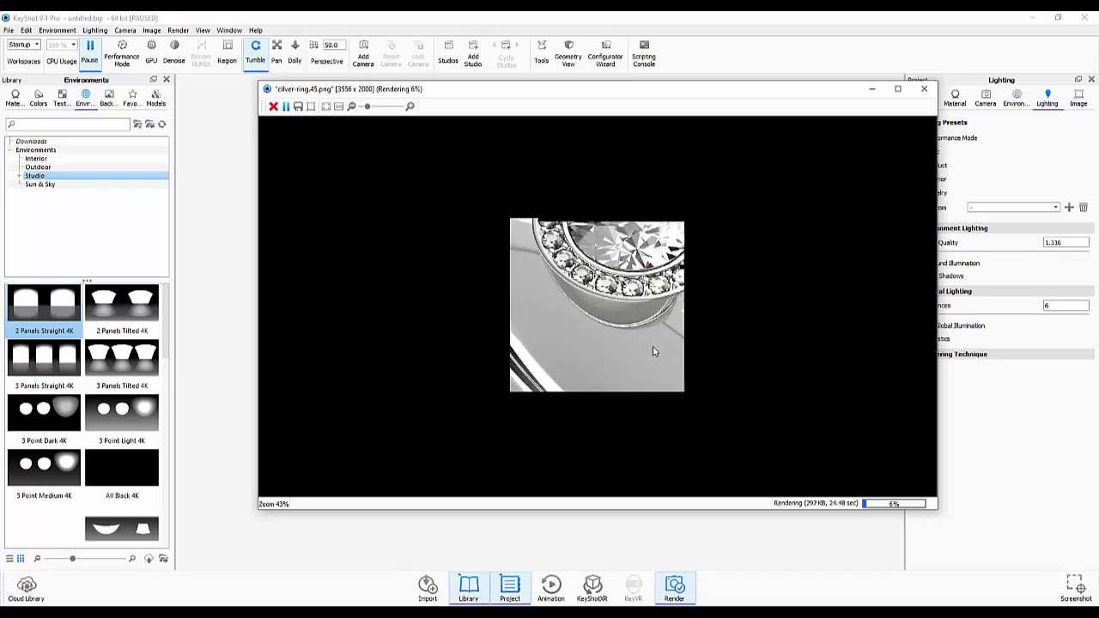
{"action": "scroll", "coordinate": [616, 315], "scroll_direction": "up", "scroll_amount": 1}
{"action": "scroll", "coordinate": [616, 315], "scroll_direction": "up", "scroll_amount": 1}
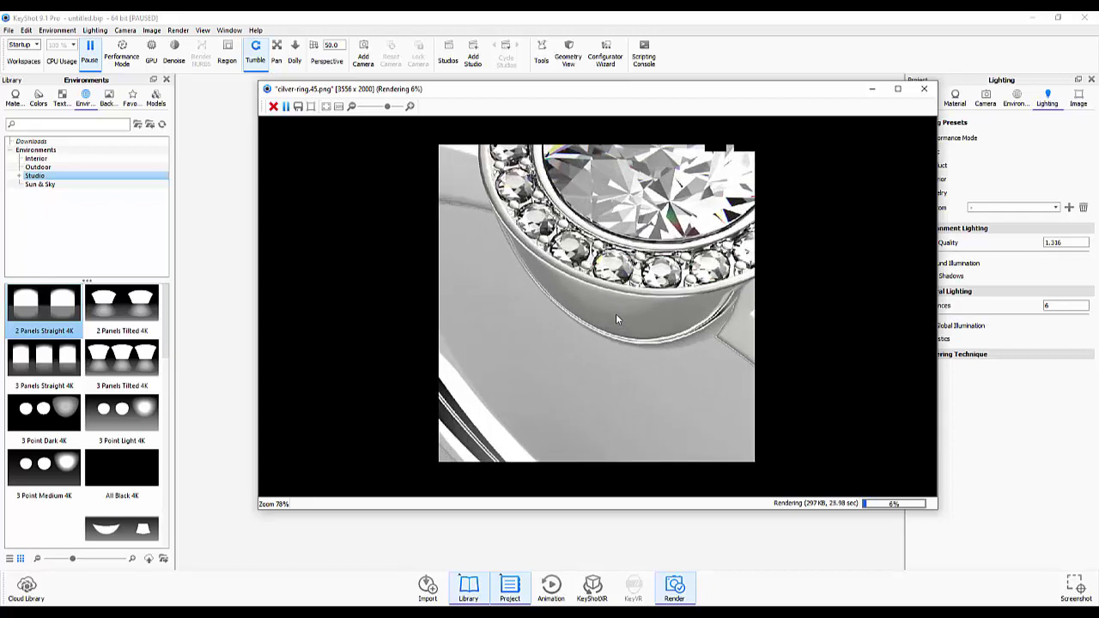
{"action": "scroll", "coordinate": [615, 318], "scroll_direction": "up", "scroll_amount": 1}
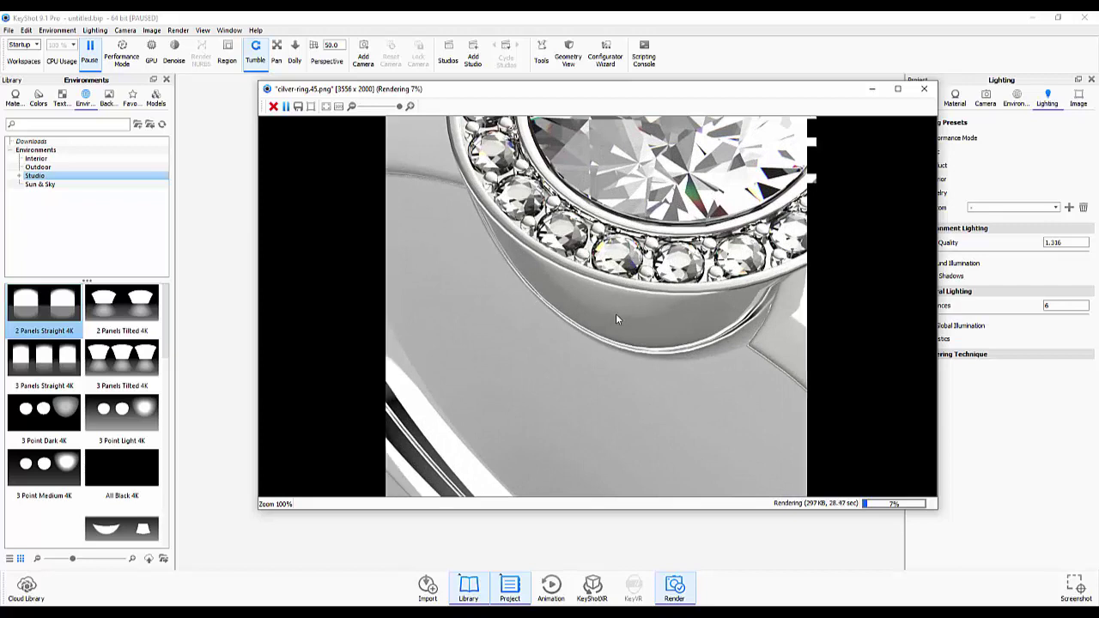
{"action": "scroll", "coordinate": [616, 320], "scroll_direction": "down", "scroll_amount": 2}
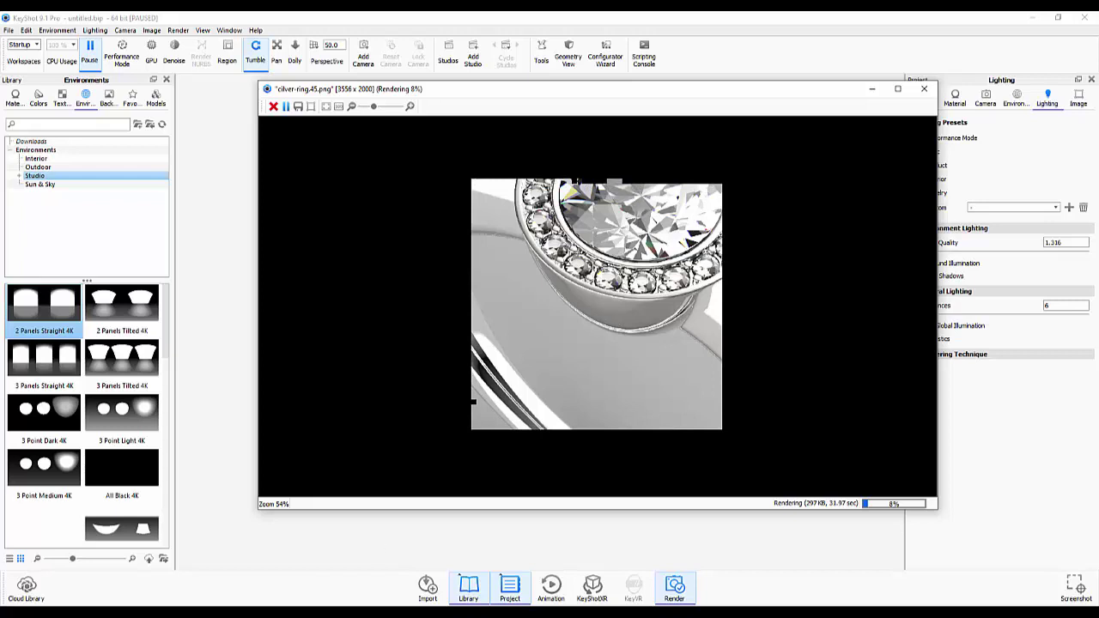
{"action": "left_click", "coordinate": [1000, 603]}
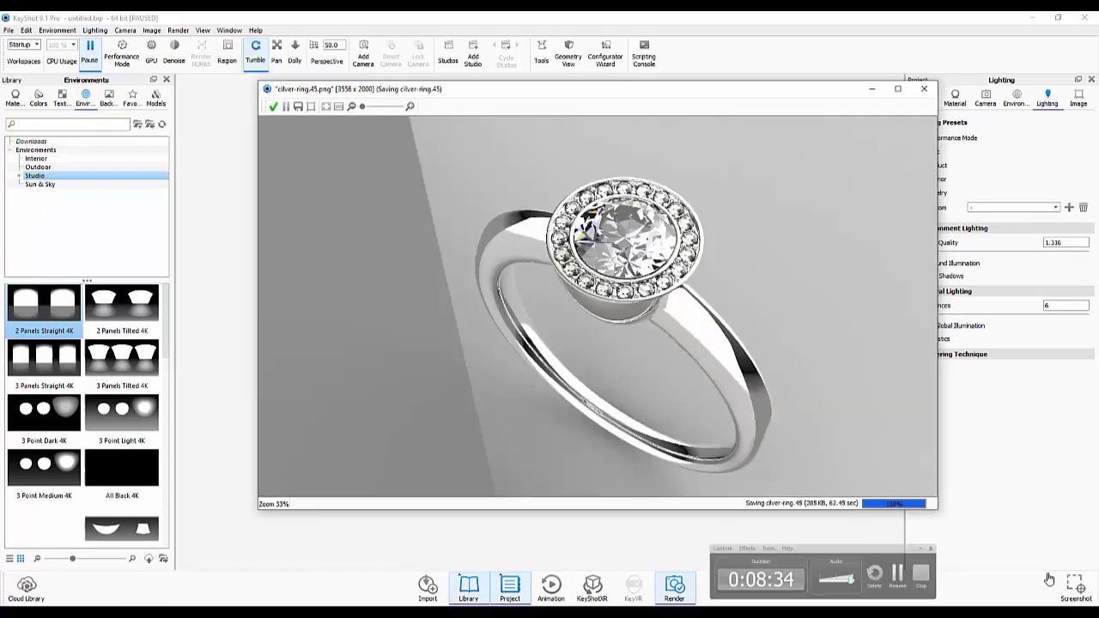
{"action": "left_click", "coordinate": [1045, 573]}
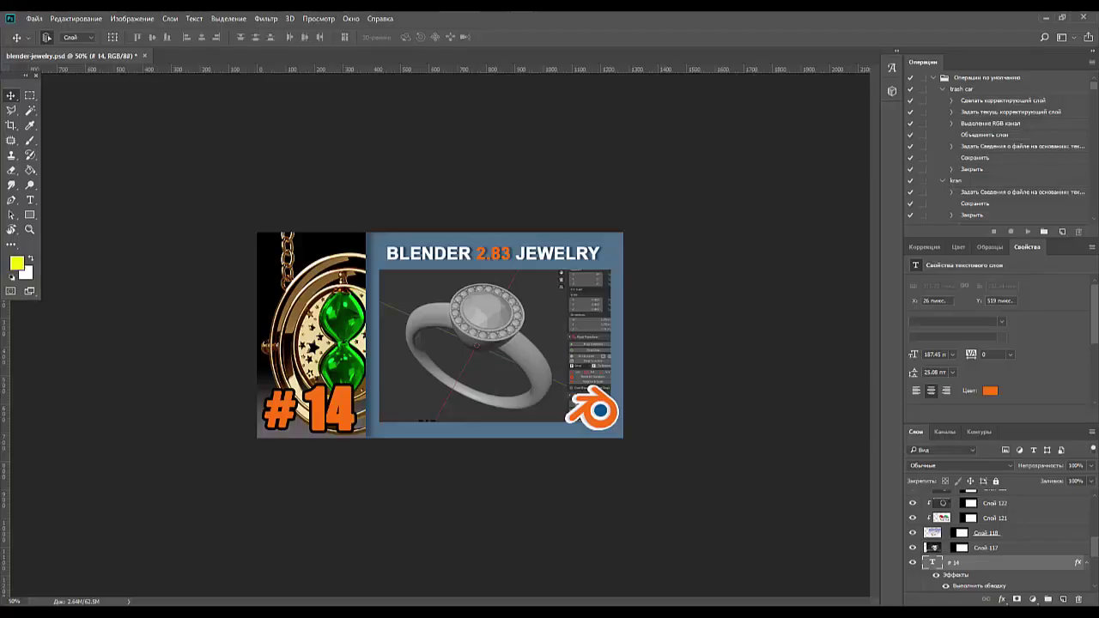
Open cilver-ring.45.png from Documents > KeyShot 9 > Renderings in Photoshop
{"action": "left_click", "coordinate": [34, 18]}
{"action": "left_click", "coordinate": [49, 42]}
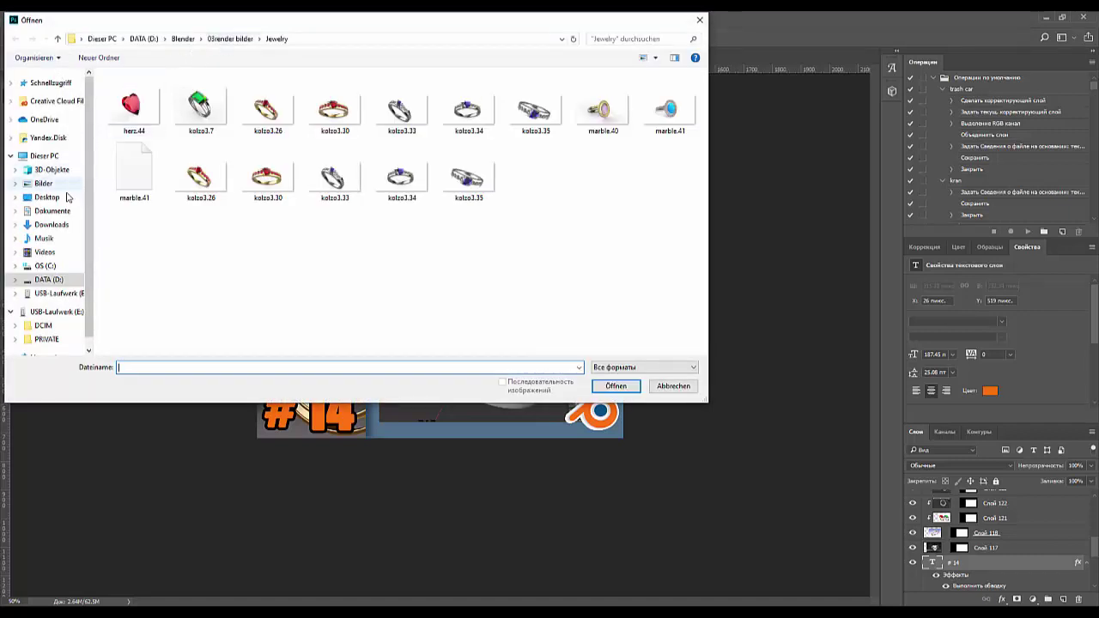
{"action": "left_click", "coordinate": [54, 214]}
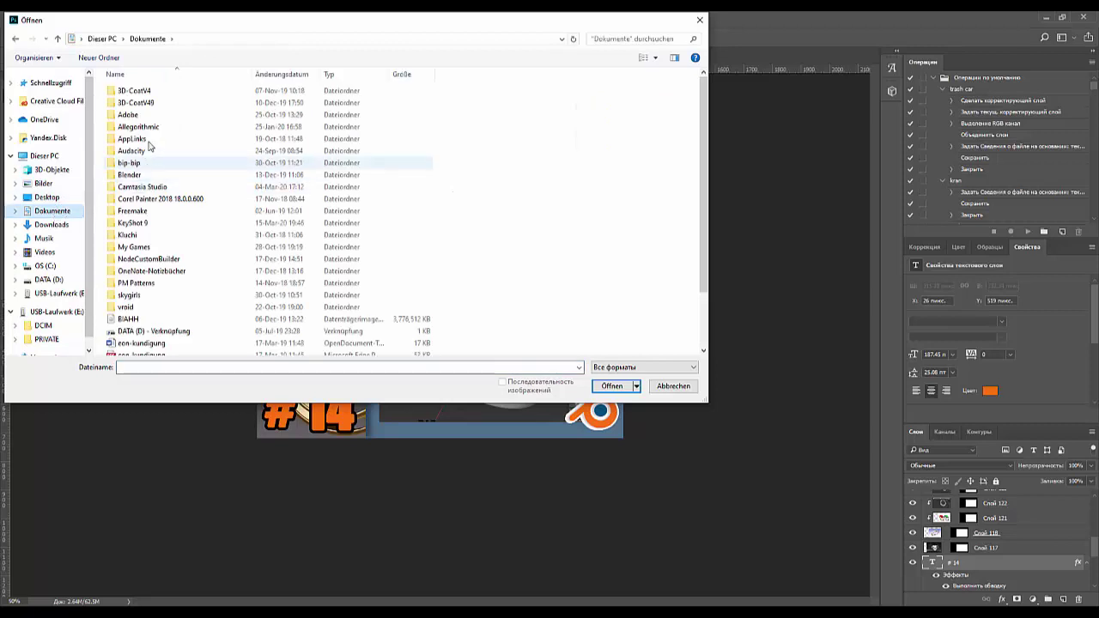
{"action": "double_click", "coordinate": [136, 223]}
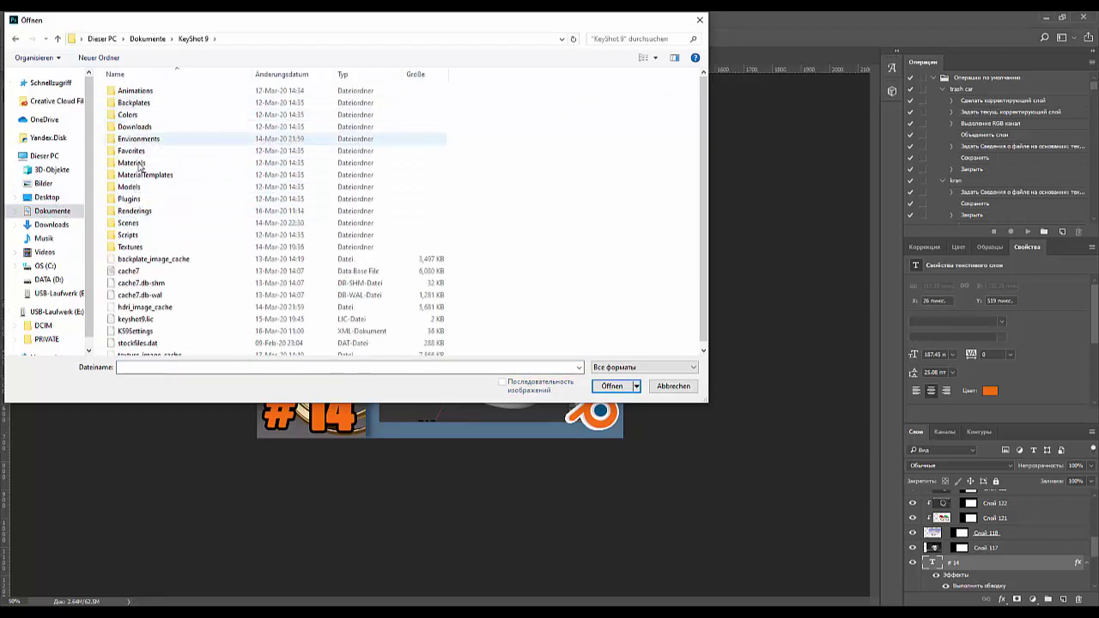
{"action": "double_click", "coordinate": [136, 211]}
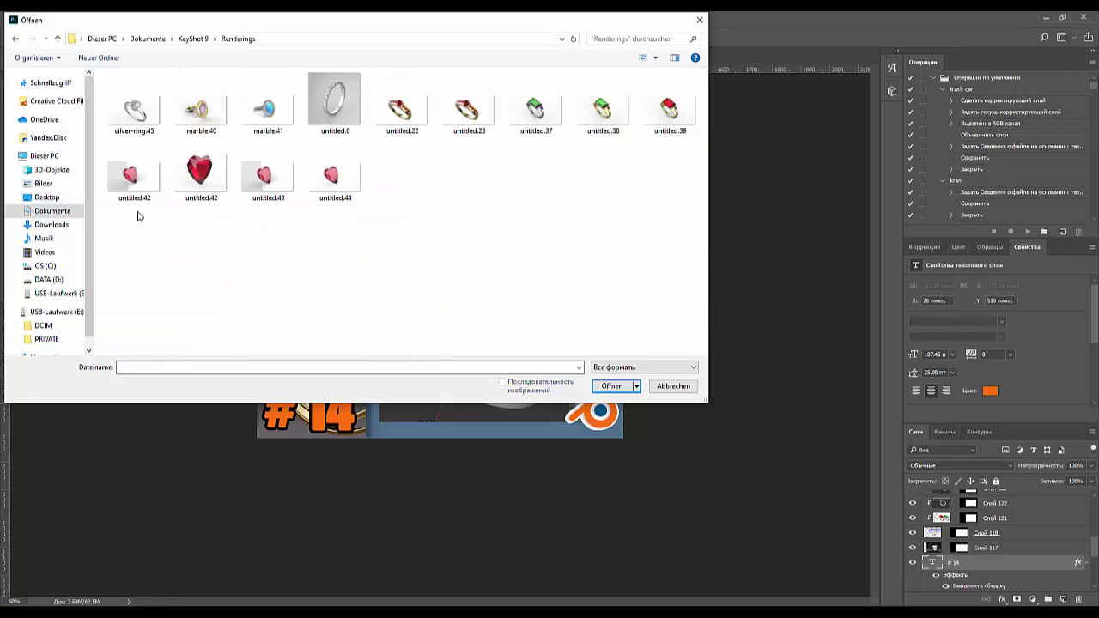
{"action": "left_click", "coordinate": [133, 114]}
{"action": "left_click", "coordinate": [613, 387]}
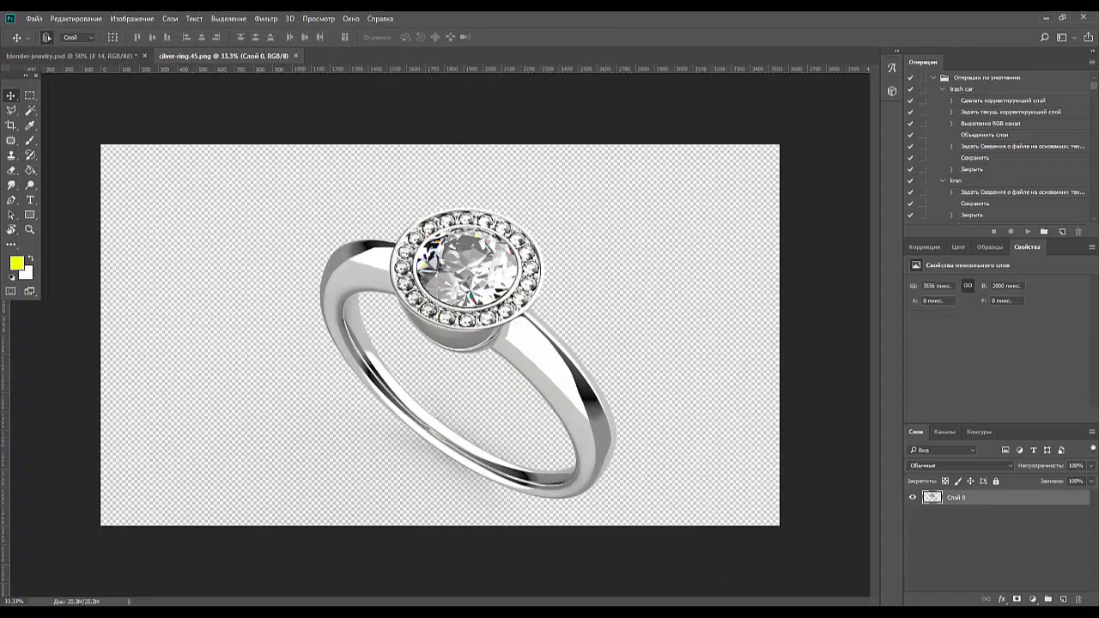
Add a new layer below Layer 0 and fill it with white using Ctrl+Backspace
{"action": "left_click", "coordinate": [1062, 599]}
{"action": "left_click_drag", "start_coordinate": [967, 499], "coordinate": [970, 515]}
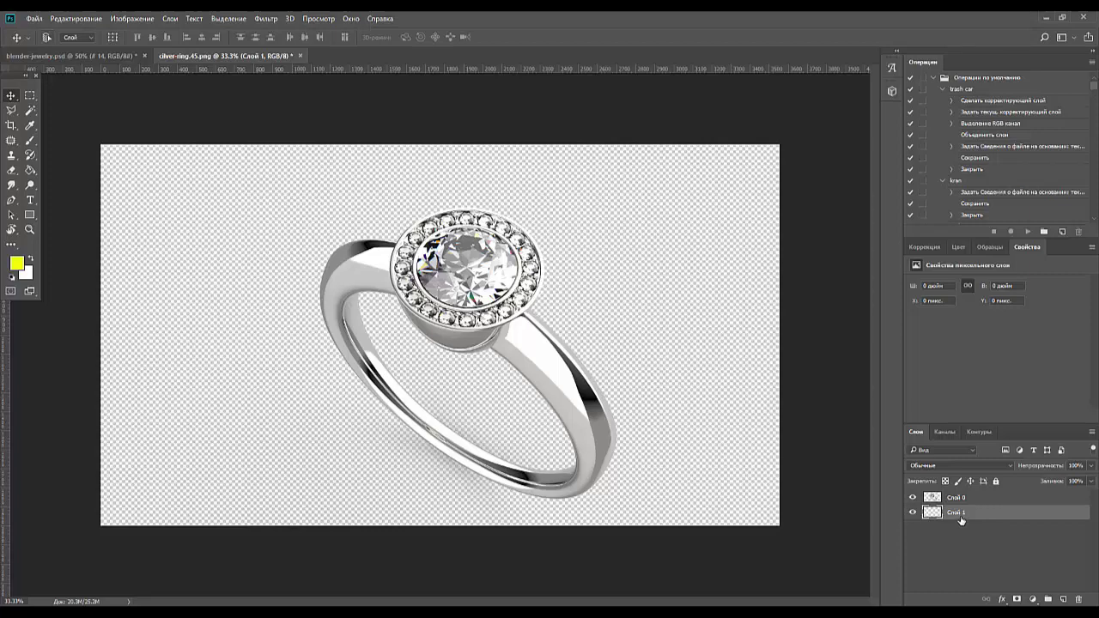
{"action": "key", "text": "ctrl+BackSpace"}
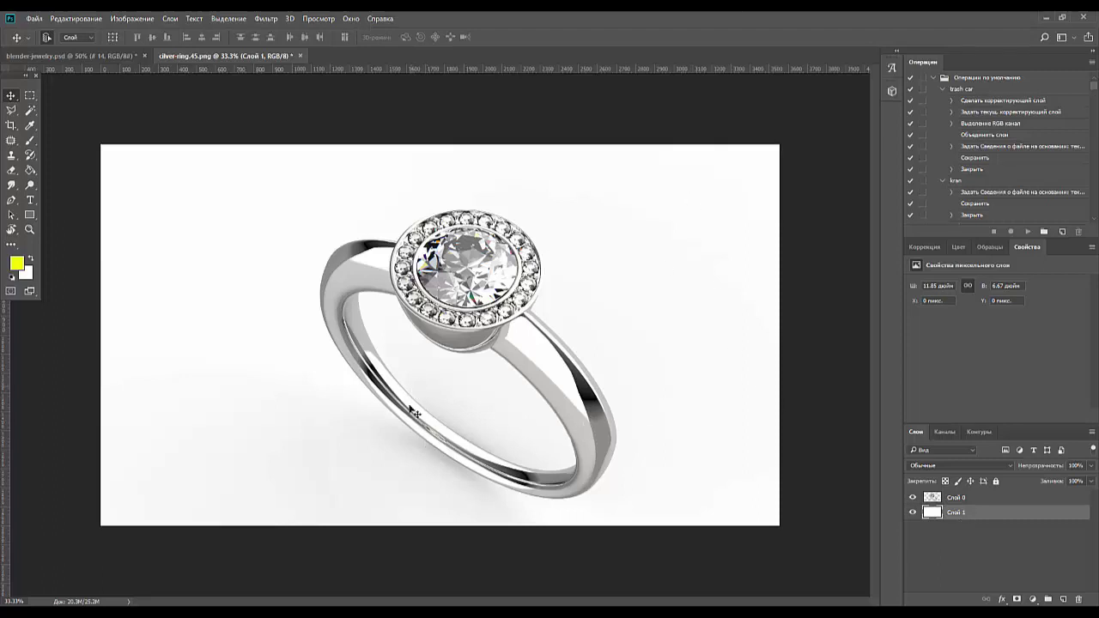
Crop white space off the ring image's left and right sides, to about 2956 px wide
{"action": "left_click", "coordinate": [11, 124]}
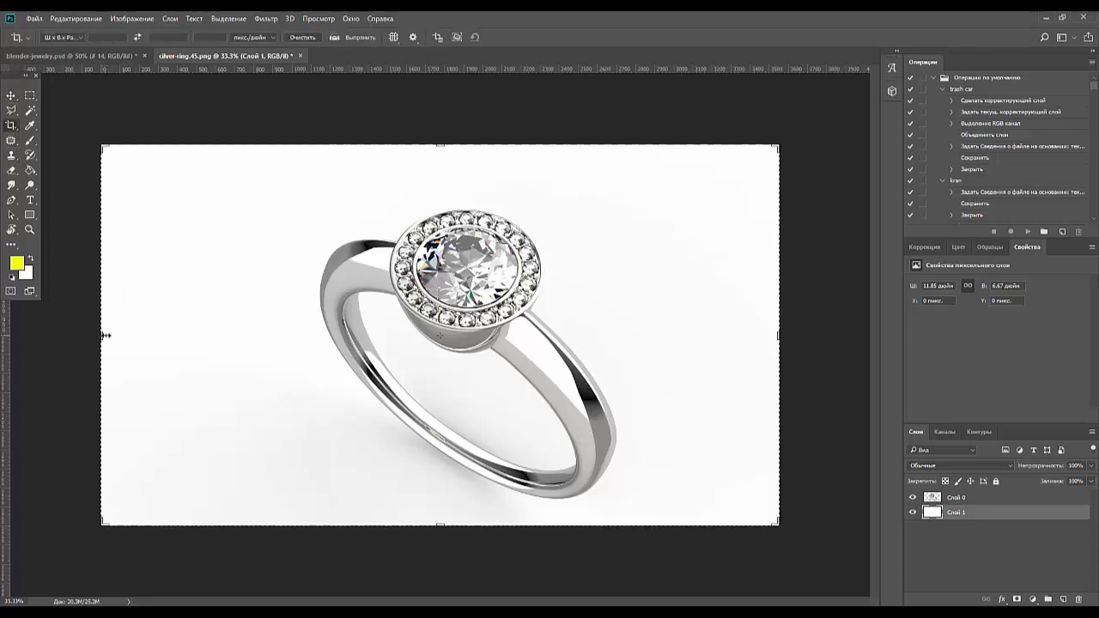
{"action": "left_click_drag", "start_coordinate": [105, 335], "coordinate": [135, 337]}
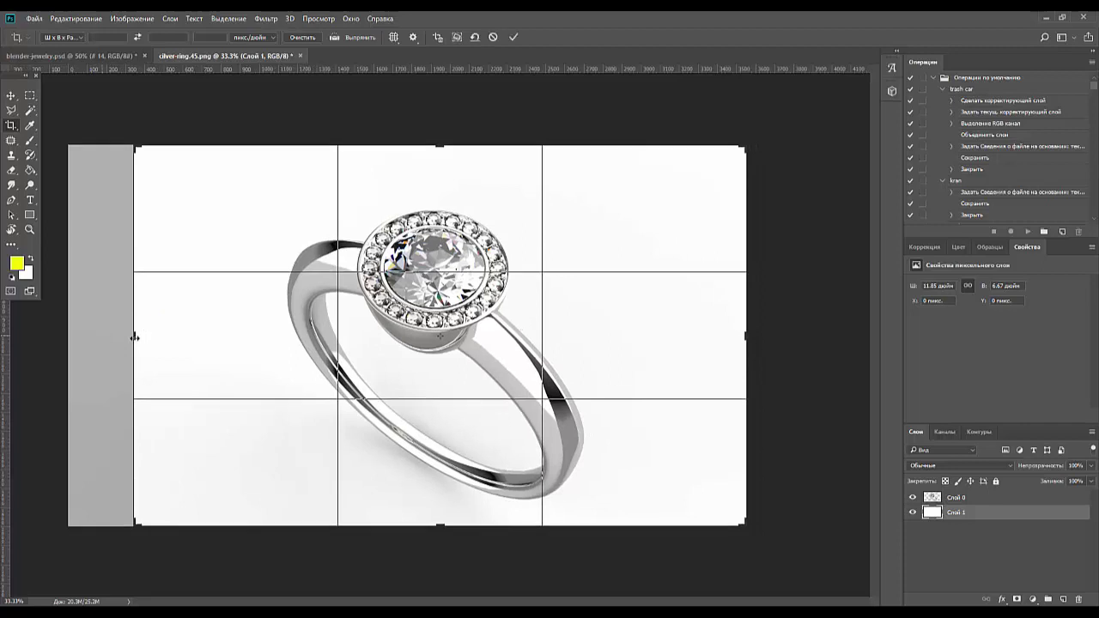
{"action": "left_click_drag", "start_coordinate": [135, 337], "coordinate": [144, 336]}
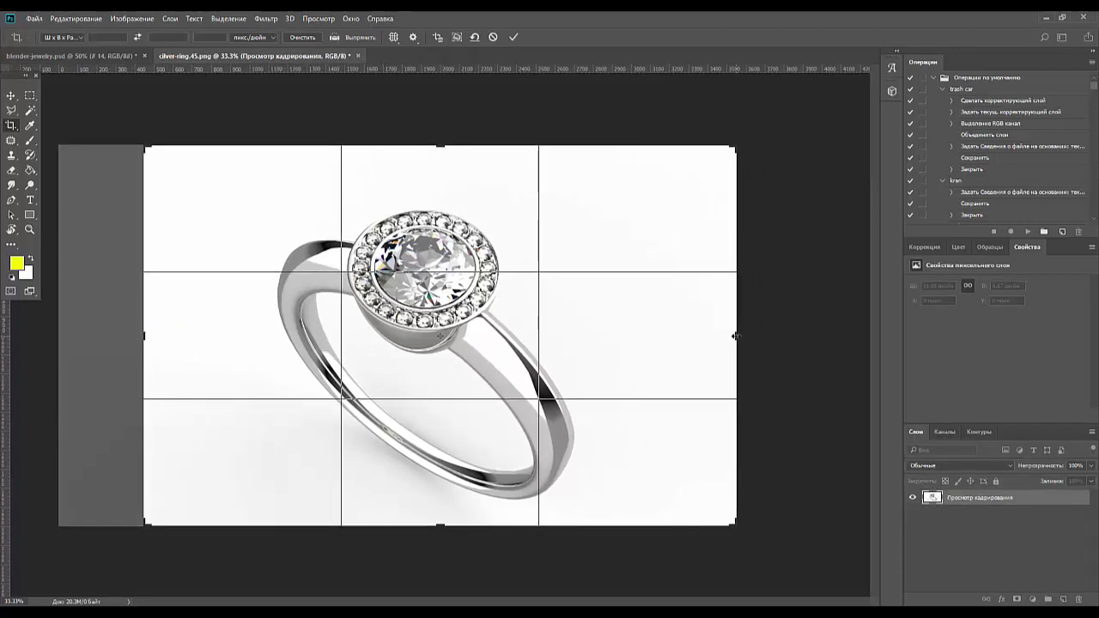
{"action": "left_click_drag", "start_coordinate": [736, 336], "coordinate": [720, 336]}
{"action": "key", "text": "Return"}
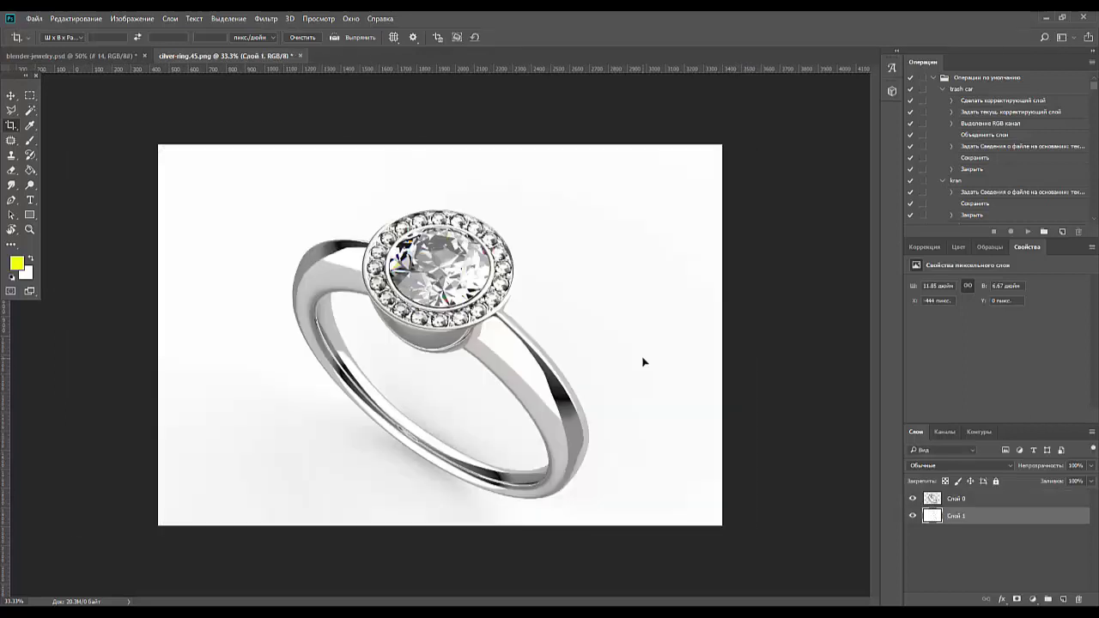